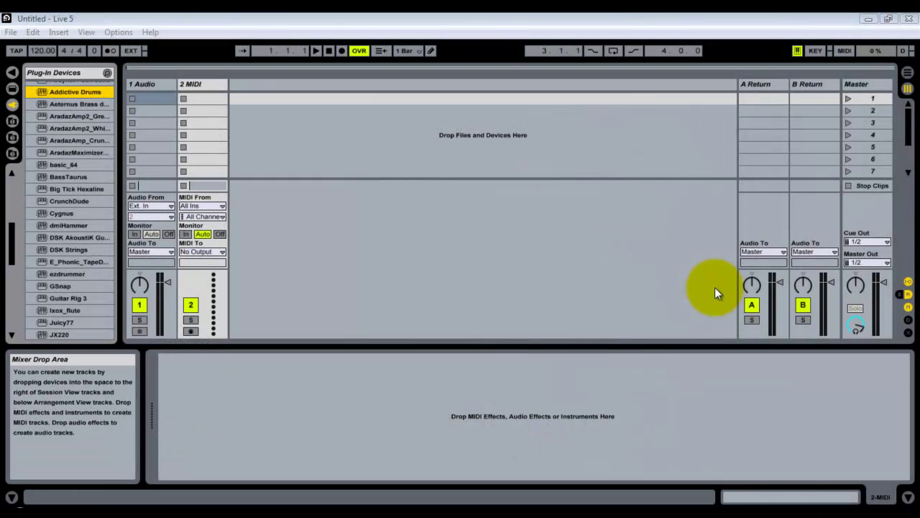
Step: Load the Addictive Drums plug-in onto the 2 MIDI track
click(472, 253)
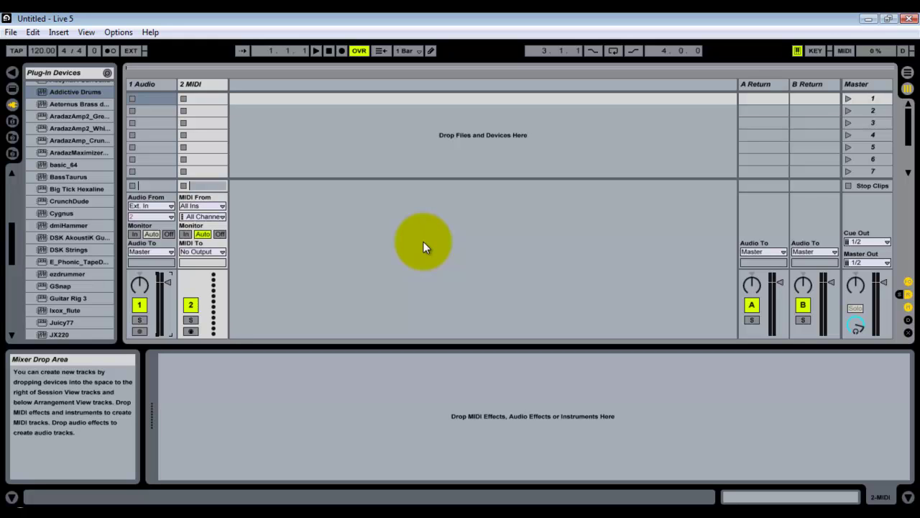
click(12, 104)
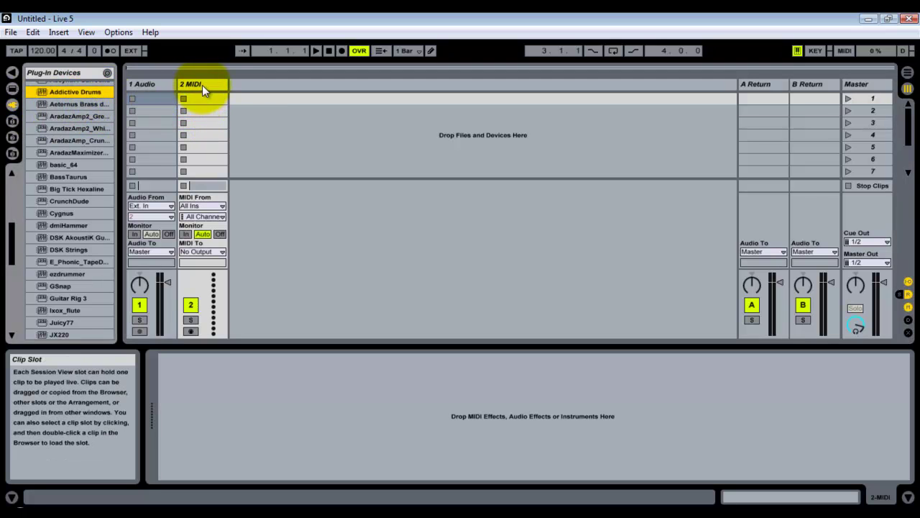
click(40, 33)
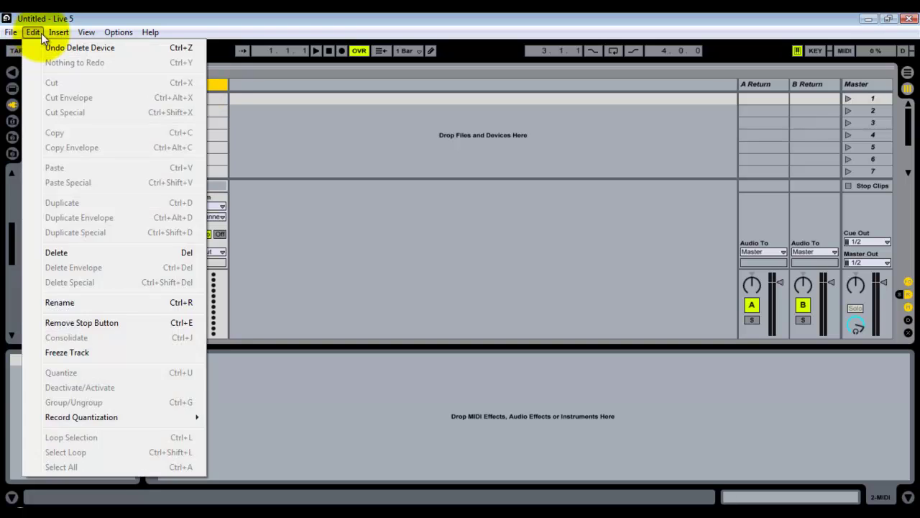
mouse_move(61, 36)
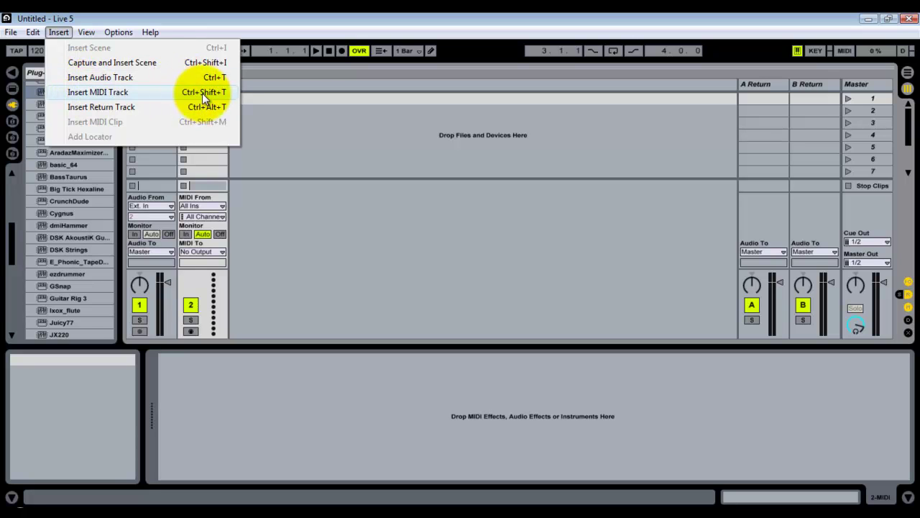
click(245, 16)
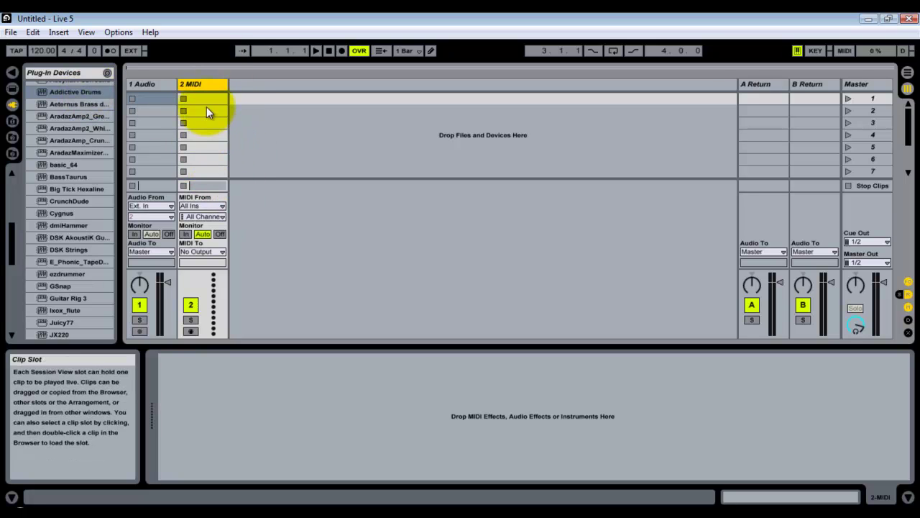
drag(78, 92, 197, 131)
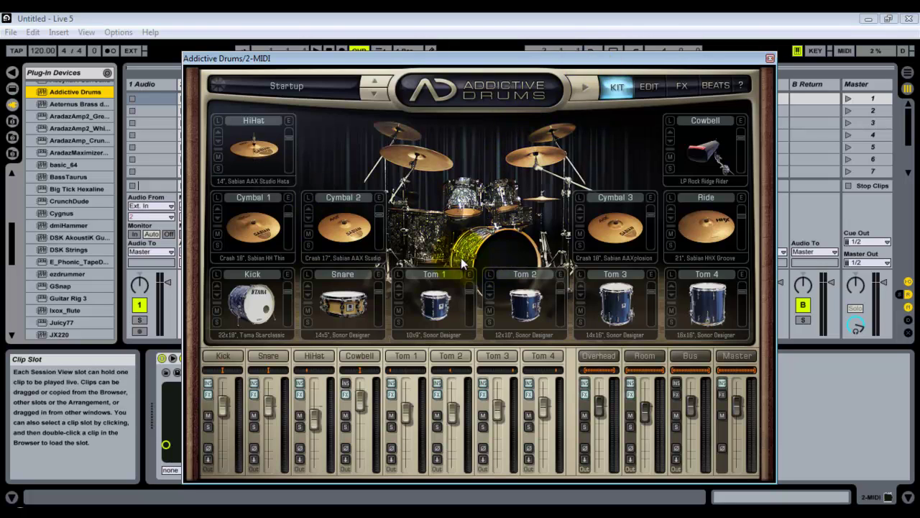
Step: Audition the kit pieces one by one, including the kick, snare, hi-hat, toms, cymbals, ride and cowbell
click(254, 303)
click(252, 228)
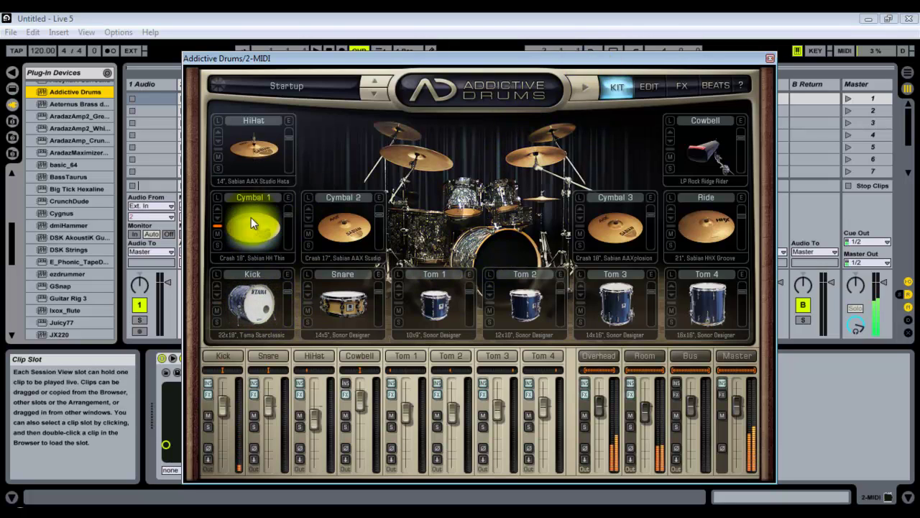
click(255, 146)
click(344, 227)
click(342, 303)
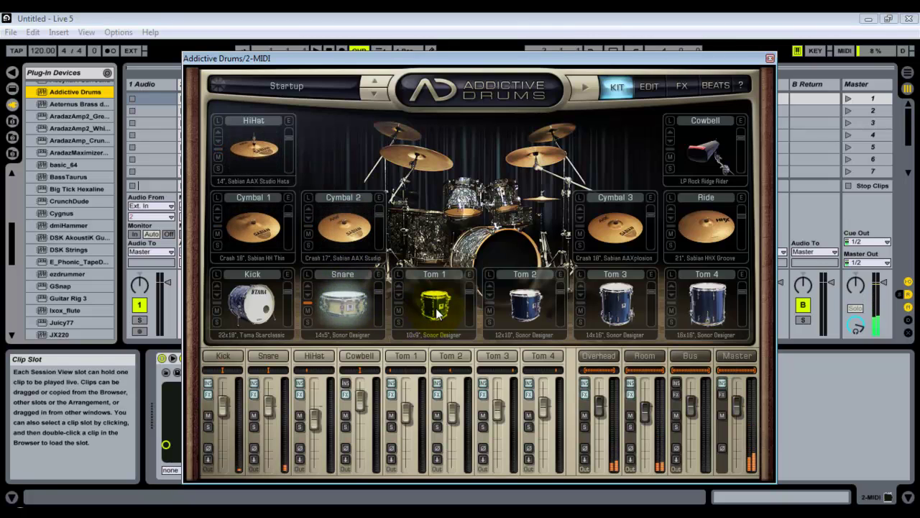
click(435, 308)
click(534, 305)
click(618, 303)
click(615, 226)
click(704, 226)
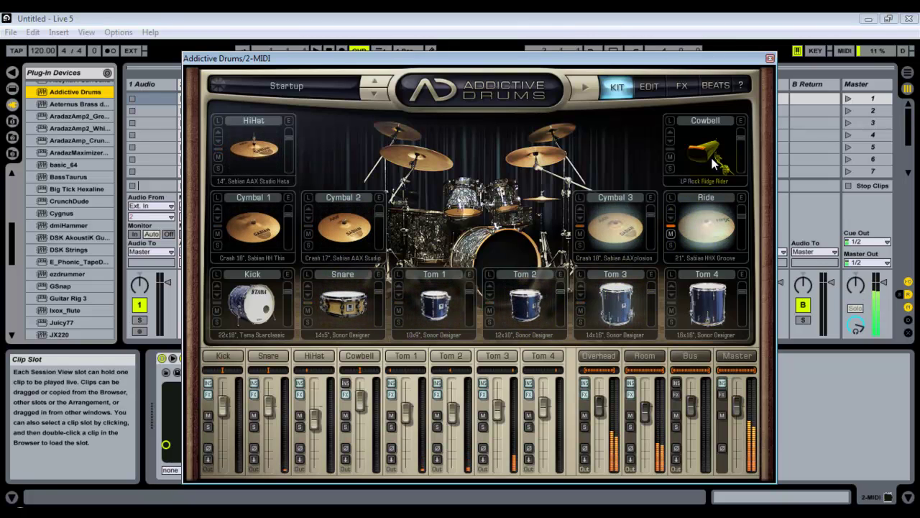
click(705, 149)
click(704, 304)
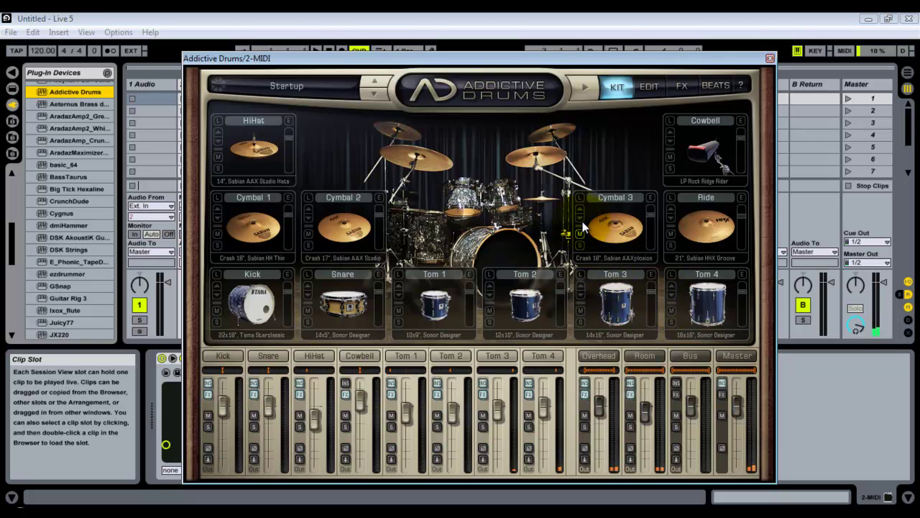
Step: Try the Tama Starclassic and DW Collector's Copper snares, returning to the 14x5 Sonor Designer
click(308, 293)
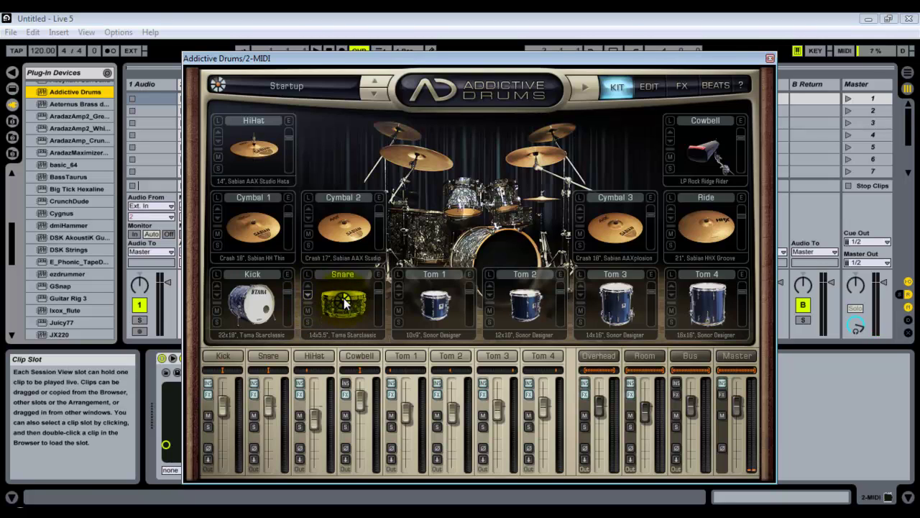
click(306, 285)
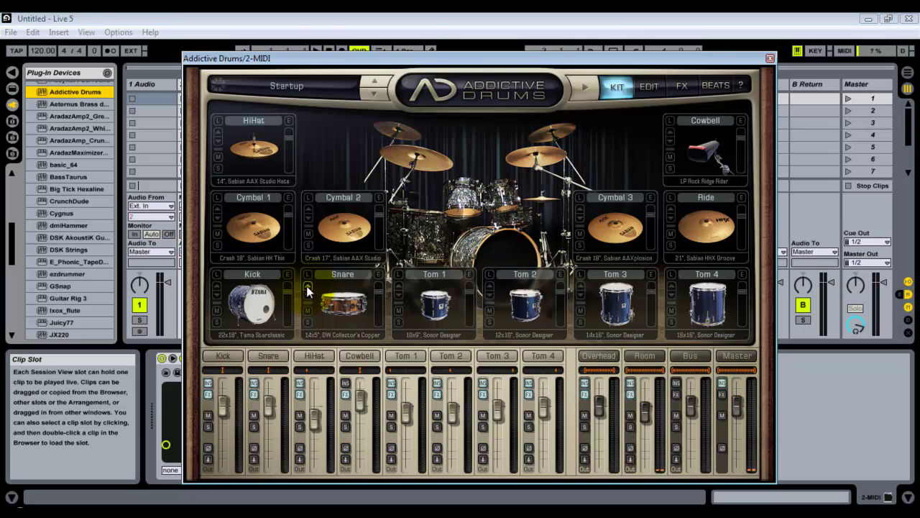
click(306, 285)
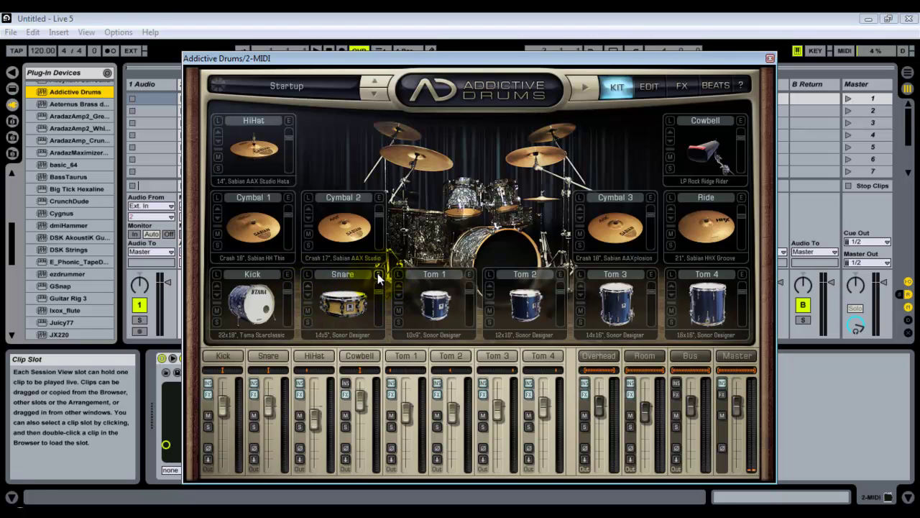
Step: Examine the snare's editing controls and the sampler settings of the cymbals, ride, toms and kick
click(379, 274)
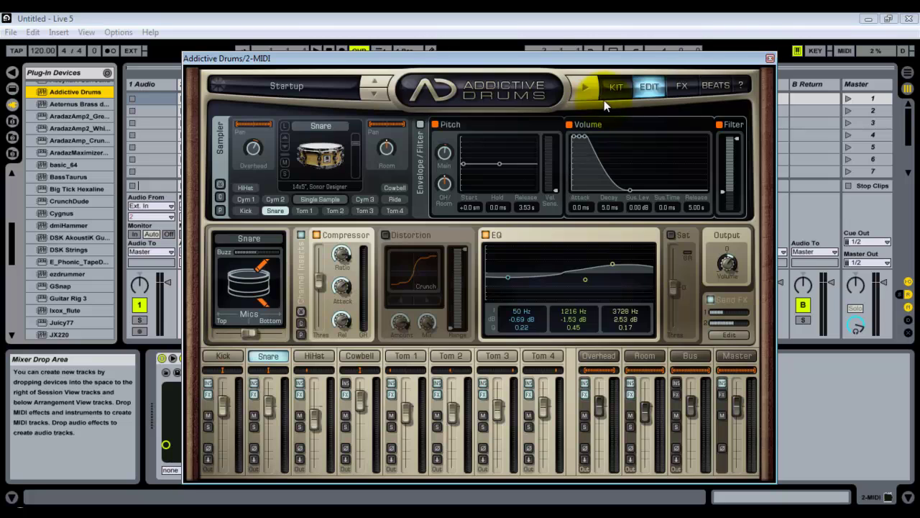
click(270, 199)
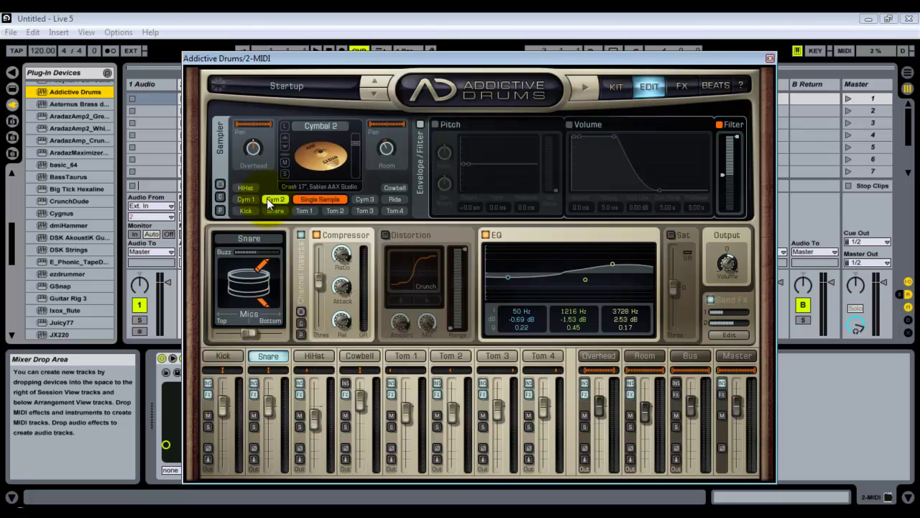
click(370, 198)
click(392, 199)
click(394, 209)
click(364, 210)
click(335, 210)
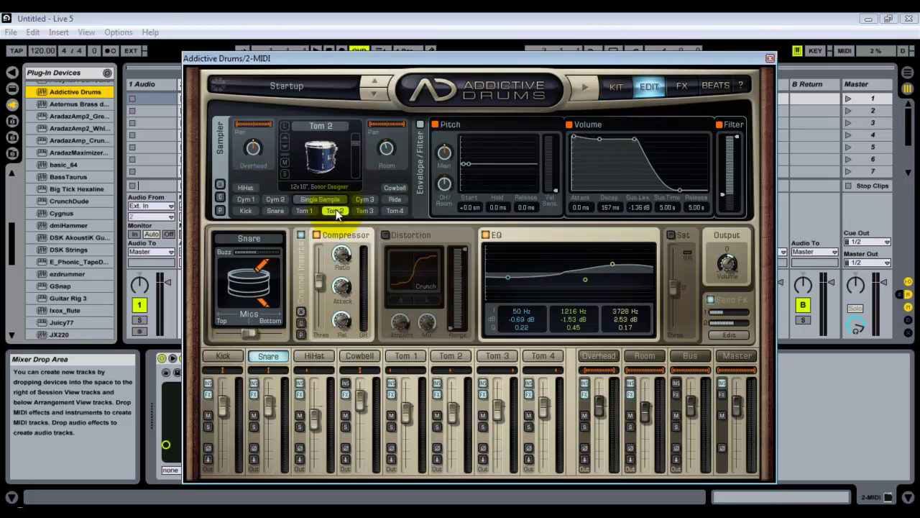
click(305, 210)
click(274, 210)
click(245, 210)
Step: Return to the kit view and load the Metal-Lick preset from the Rock category
click(616, 87)
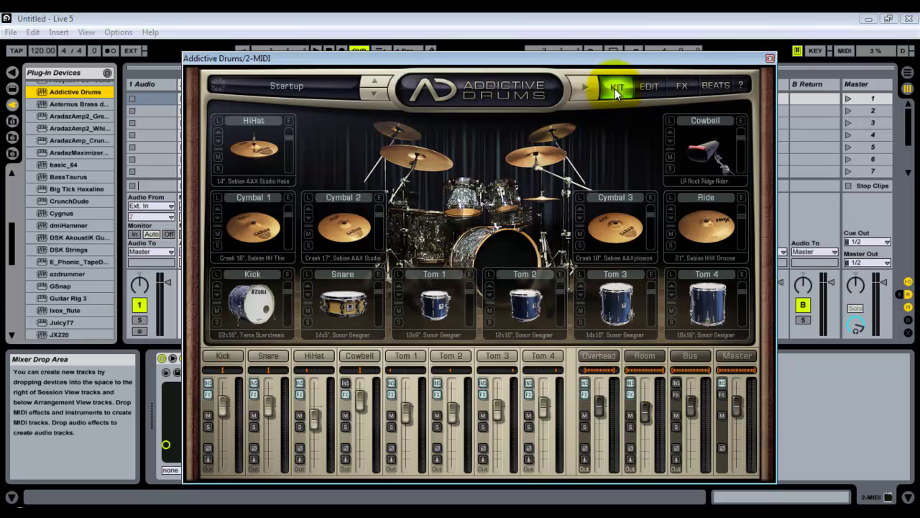
click(295, 85)
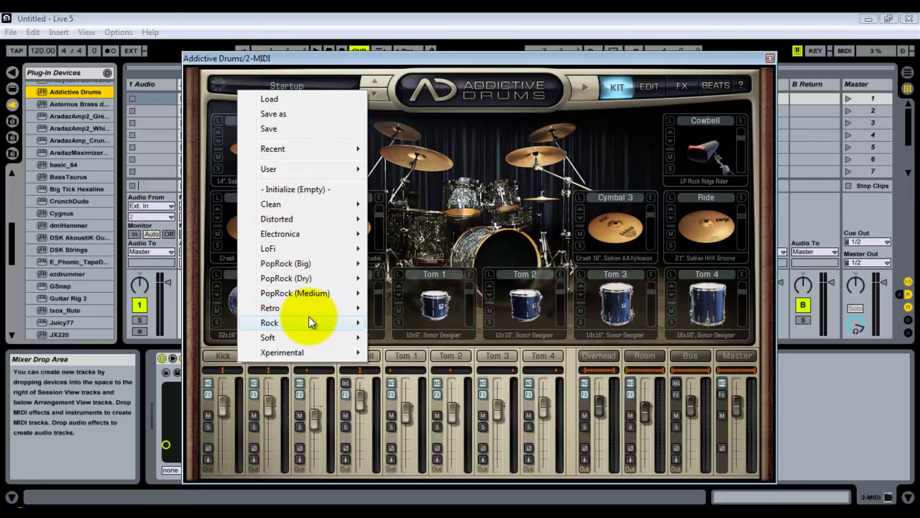
mouse_move(309, 321)
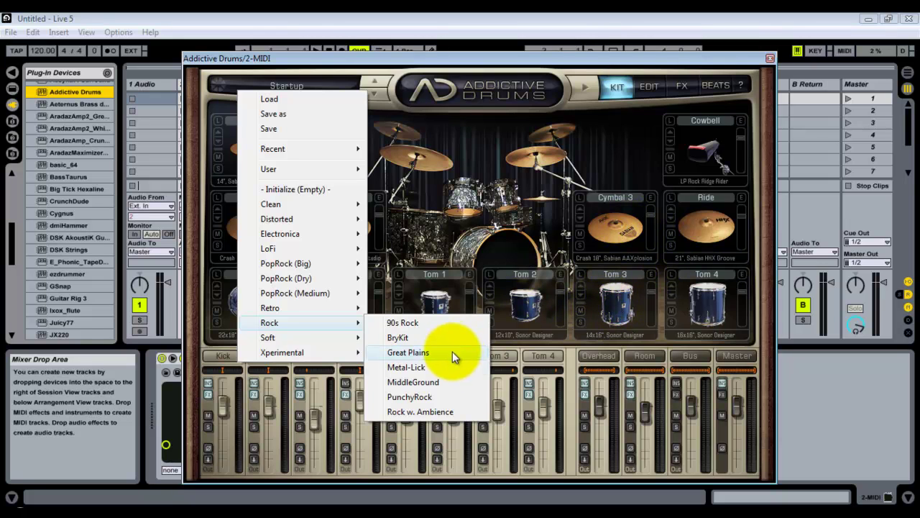
click(439, 368)
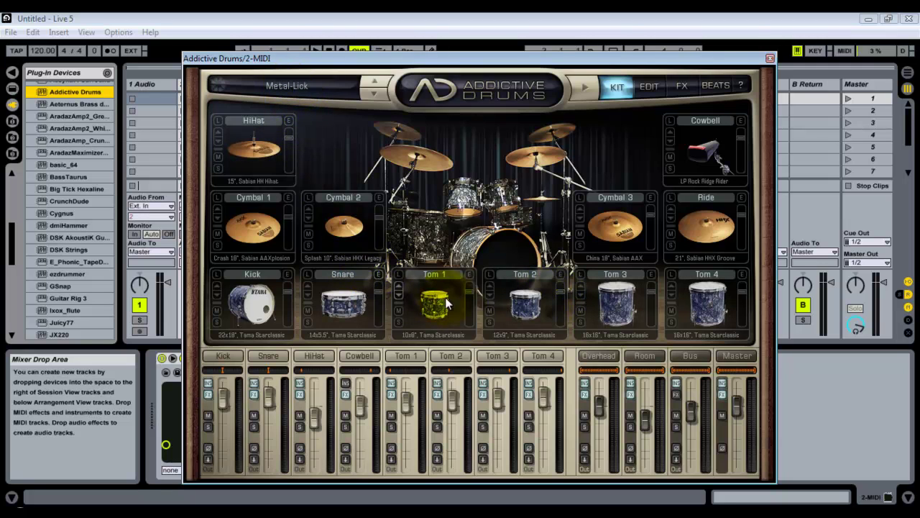
Step: Review the snare's editing settings and the two reverb effects of the Metal-Lick kit
click(378, 275)
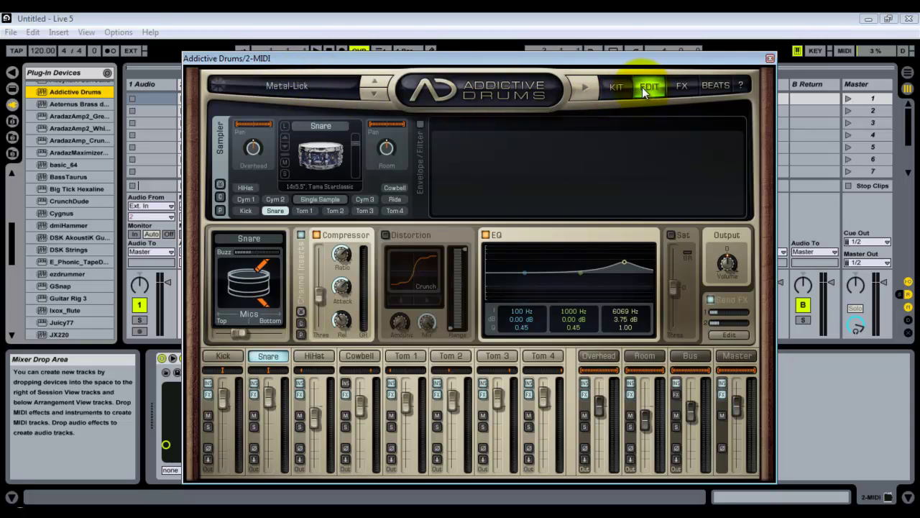
click(685, 87)
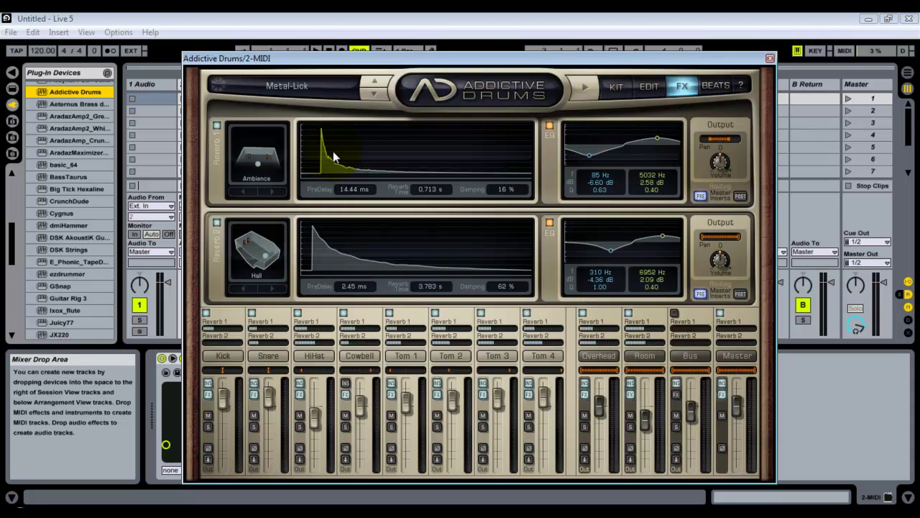
Step: Expand Straight Beat 001 in the beats library and play its 16th HH Closed (Clean) variation
click(716, 86)
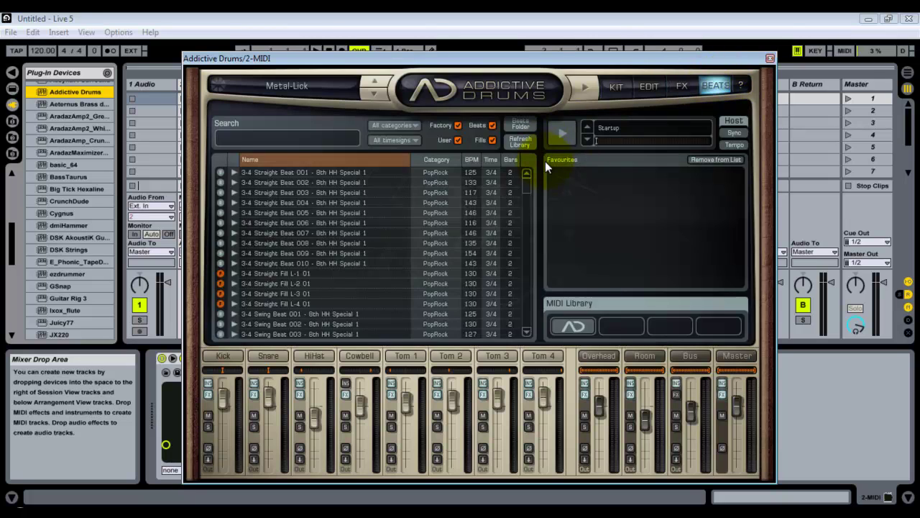
drag(527, 185, 528, 265)
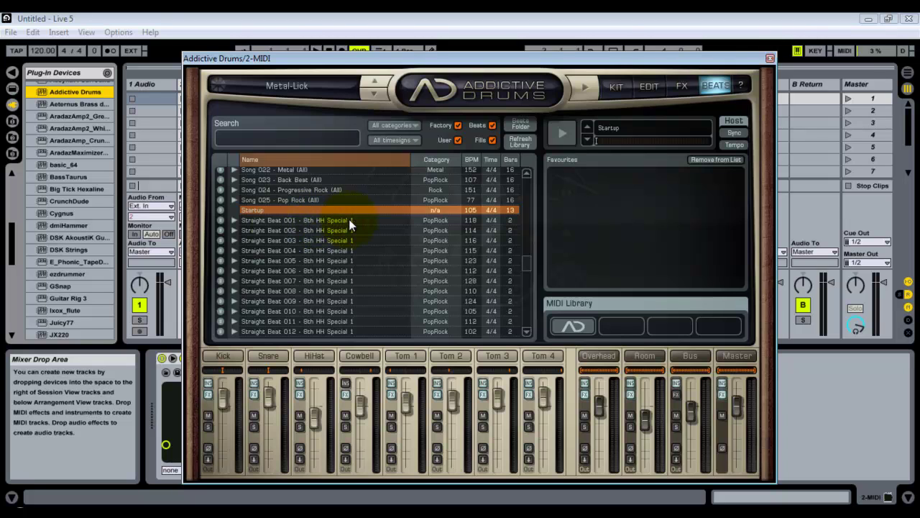
click(234, 220)
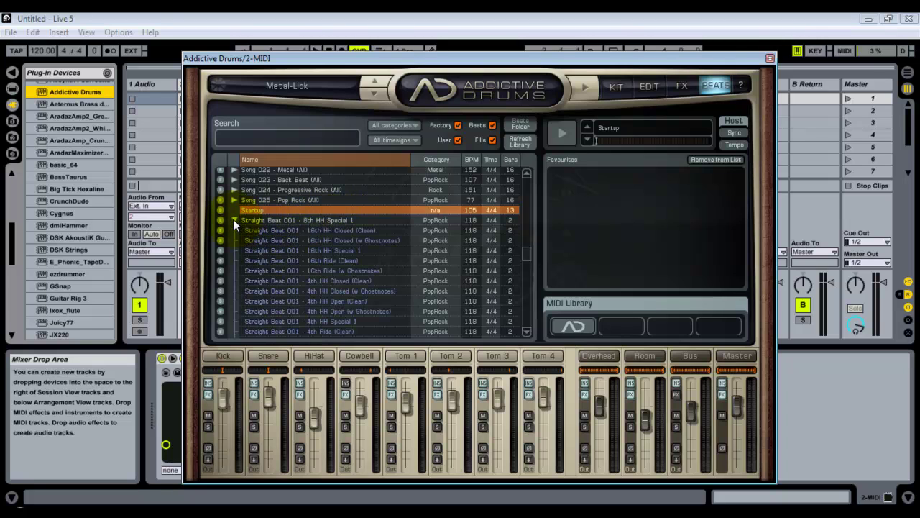
drag(533, 248, 528, 249)
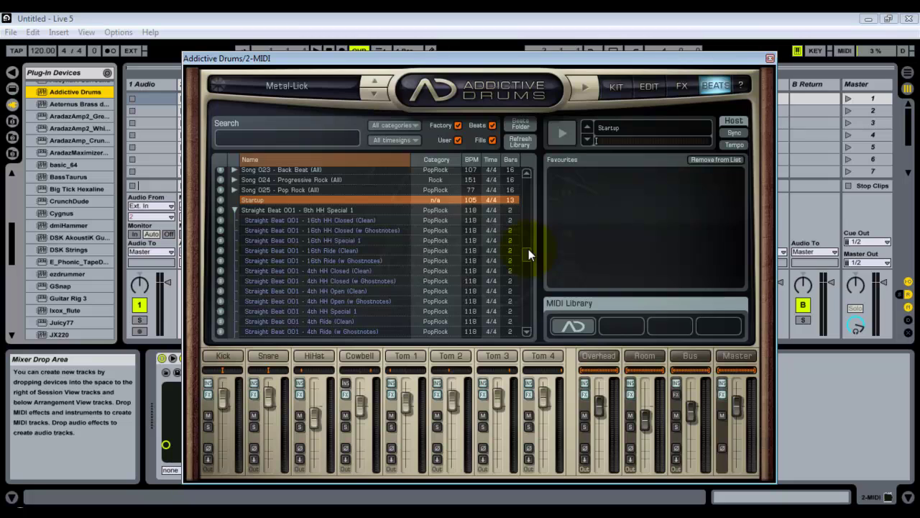
click(337, 220)
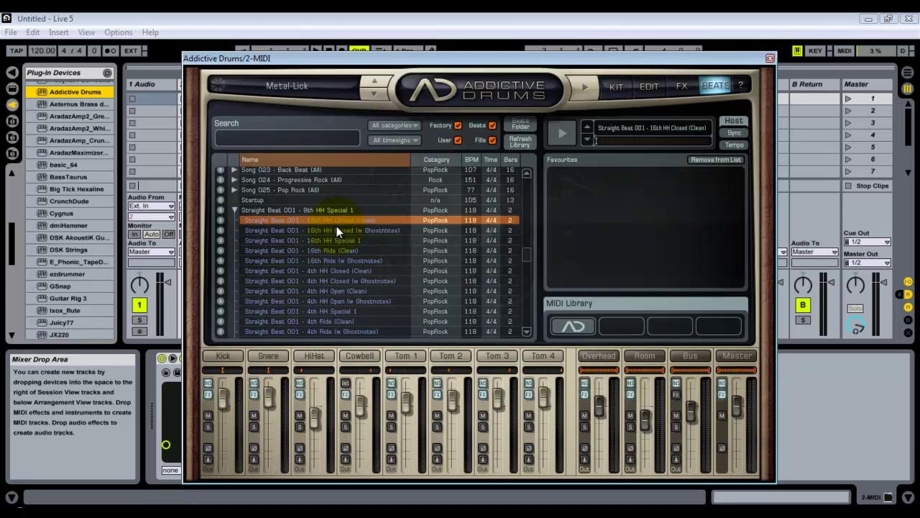
scroll(330, 250, down, 1)
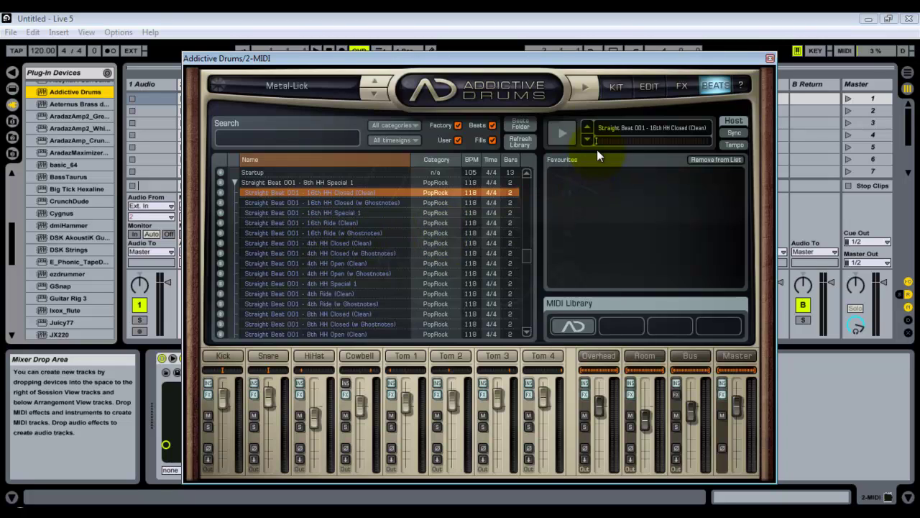
click(586, 87)
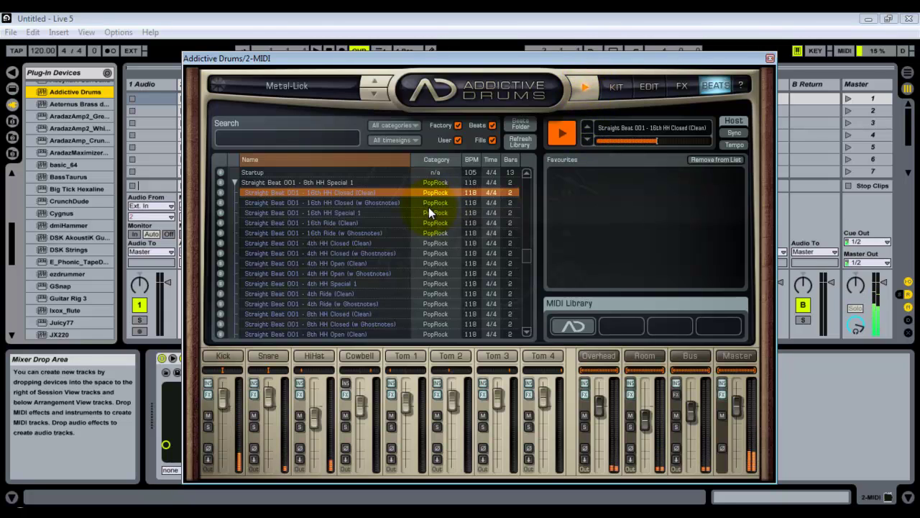
Step: Audition further Straight Beat 001 variations, from 16th HH Closed (w Ghostnotes) through the 4th variations to 8th HH Open (Clean)
click(350, 204)
click(328, 261)
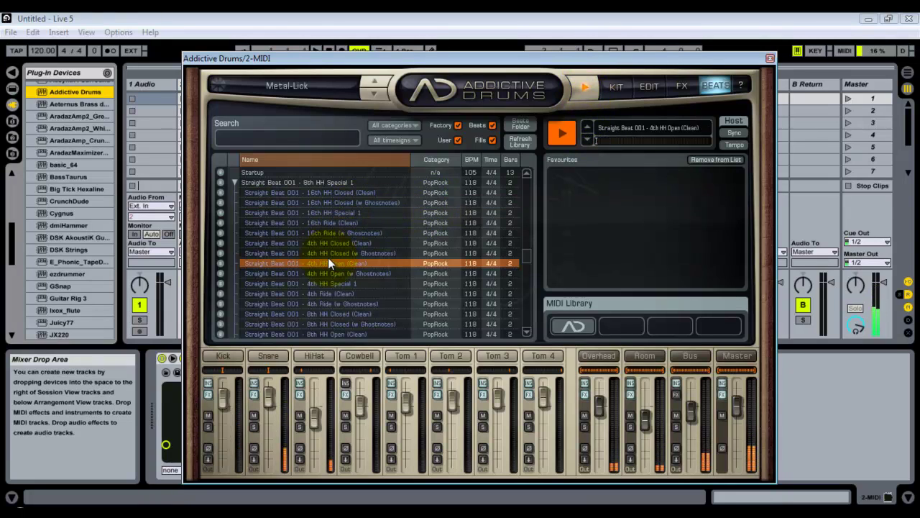
click(327, 243)
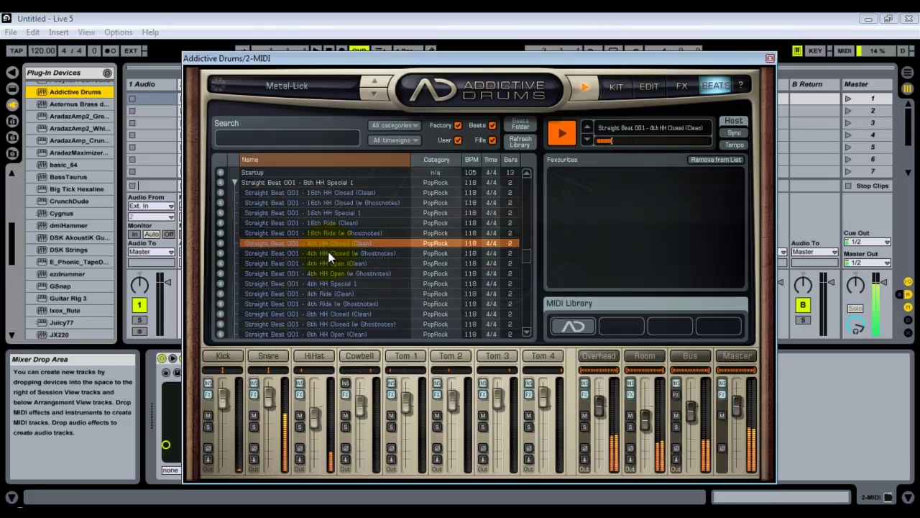
click(328, 252)
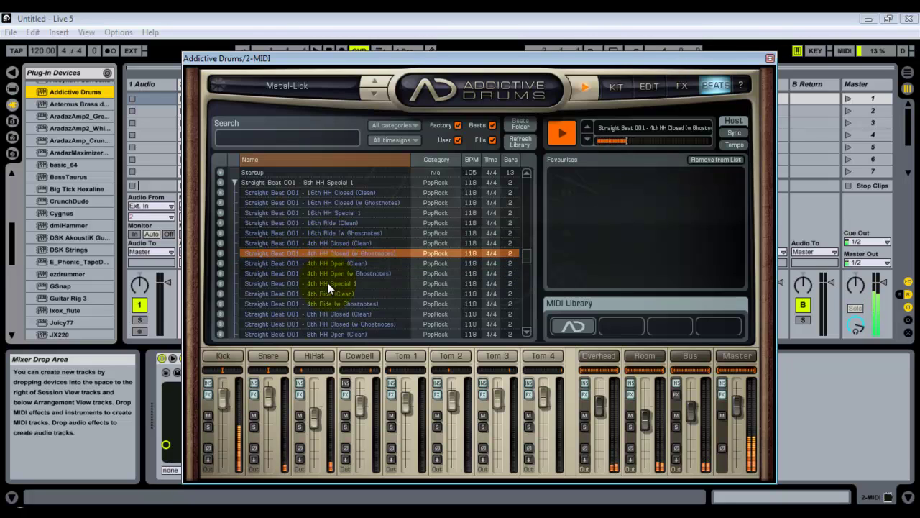
click(327, 284)
click(325, 292)
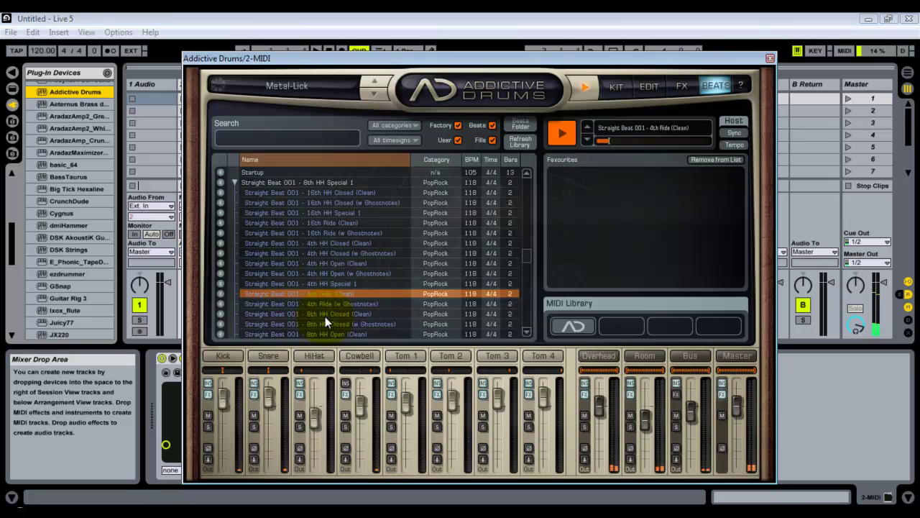
click(325, 315)
click(325, 325)
click(327, 334)
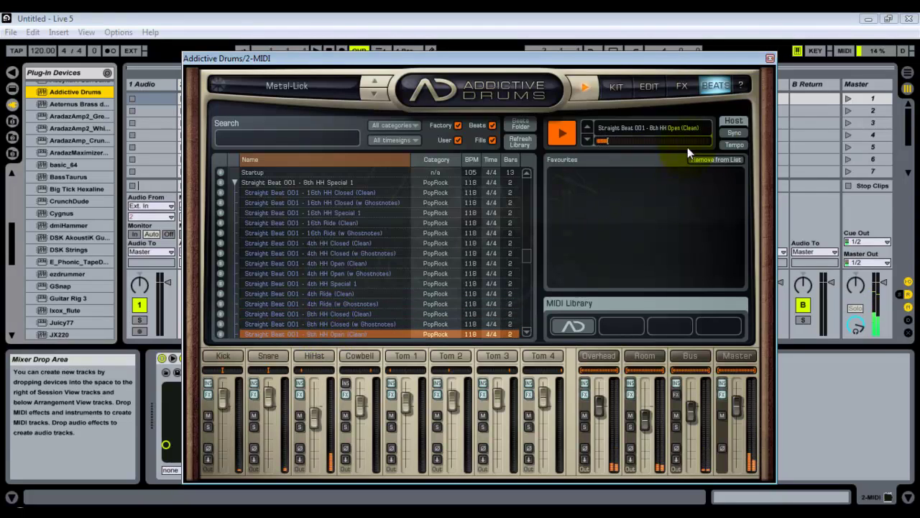
Step: Make the beat playback follow the host tempo
click(735, 144)
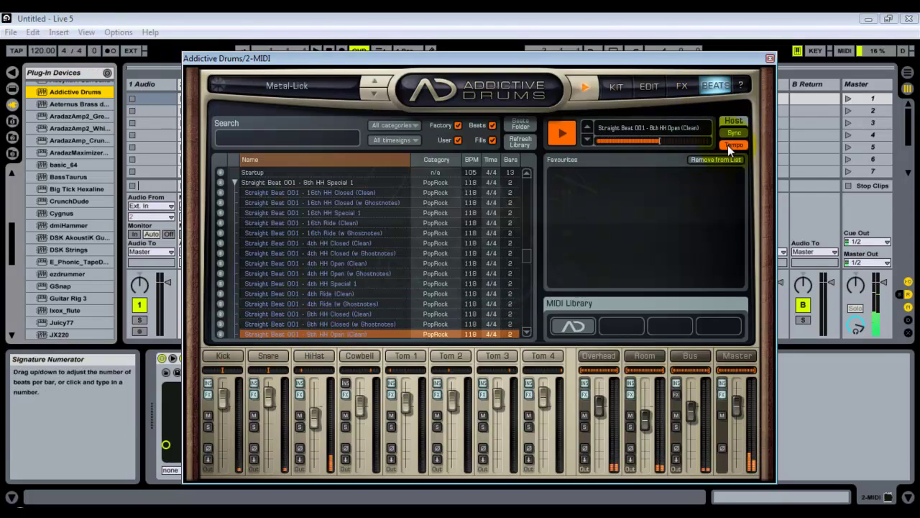
Step: Try project tempos of 261 and 21 BPM while the beat plays, and undo the tempo change
click(48, 55)
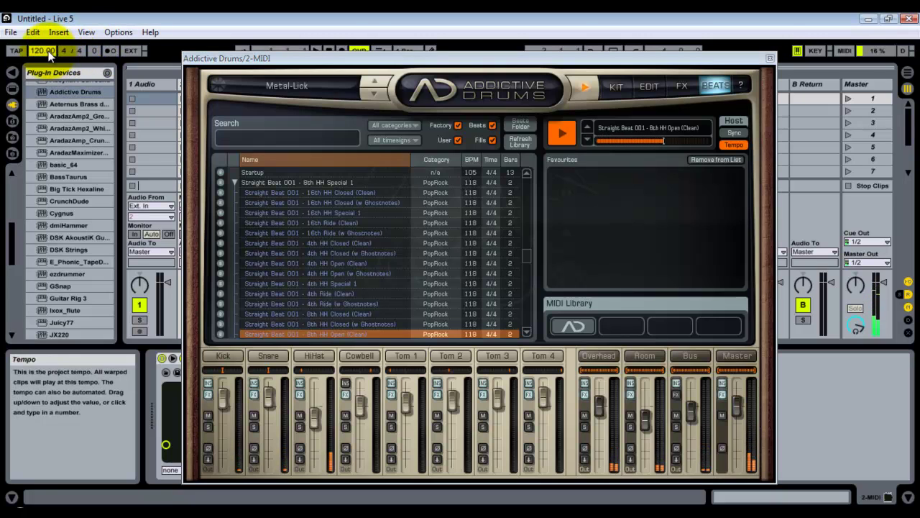
text(261)
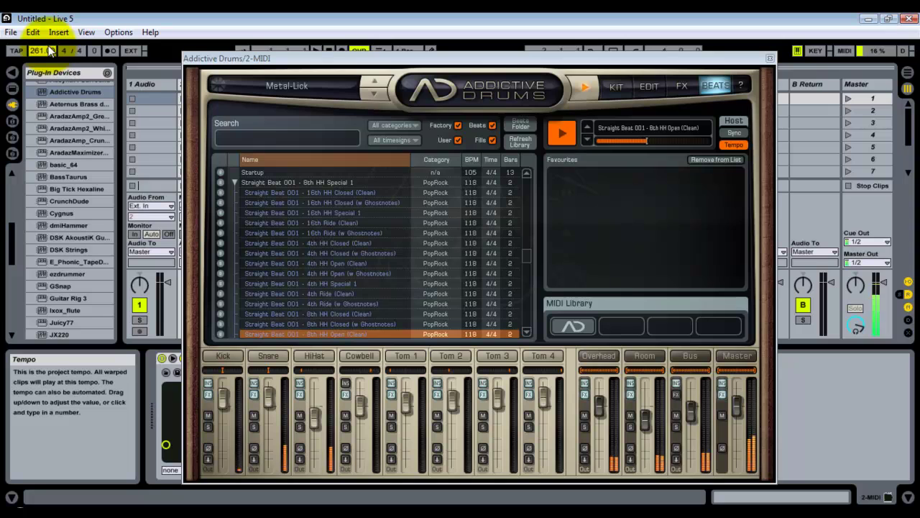
key(Return)
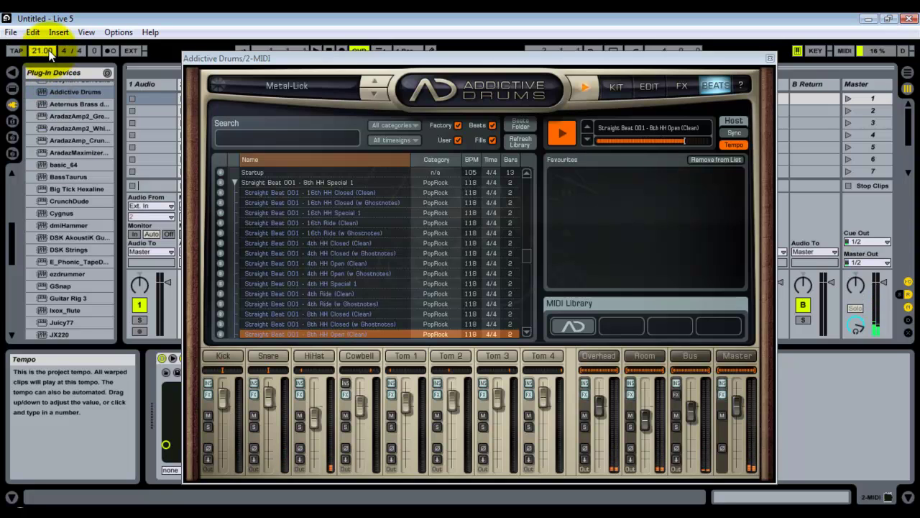
click(33, 32)
click(57, 40)
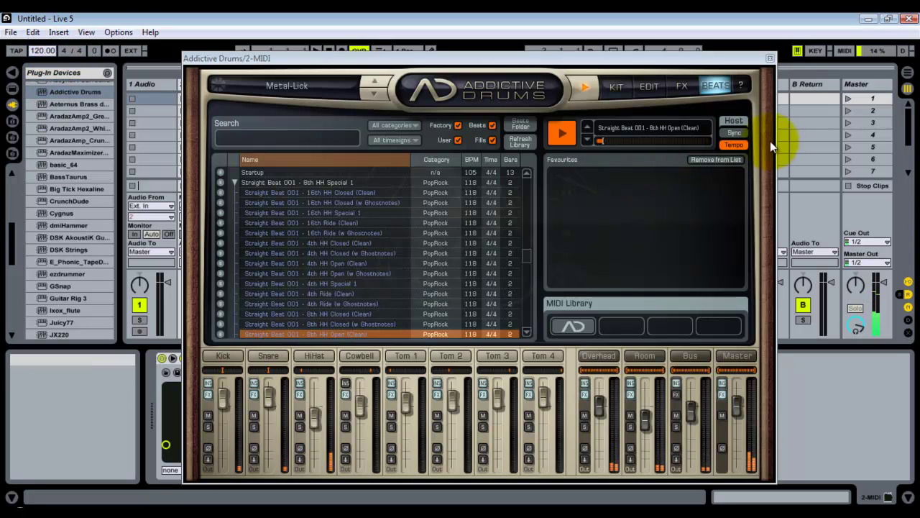
Step: Stop the beat from following the host tempo and load the Snare Room preset from the PopRock (Medium) category
click(734, 144)
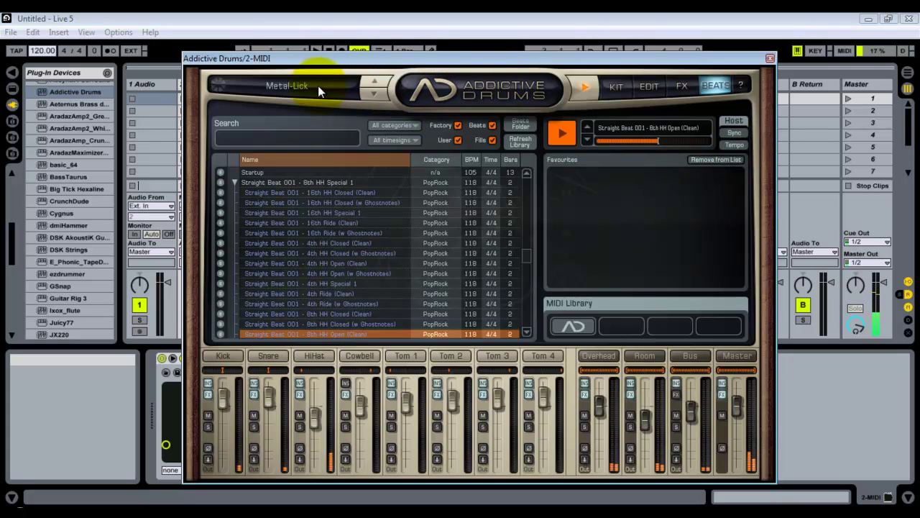
click(291, 86)
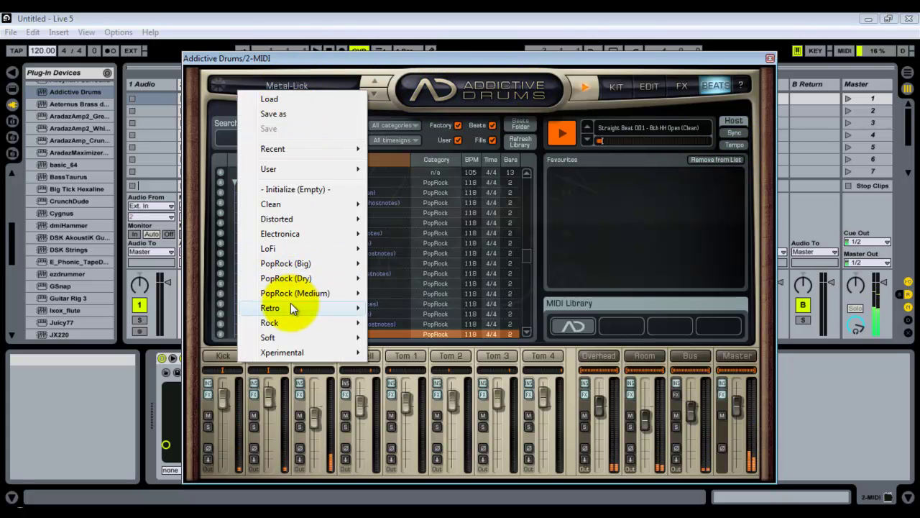
mouse_move(291, 307)
mouse_move(320, 291)
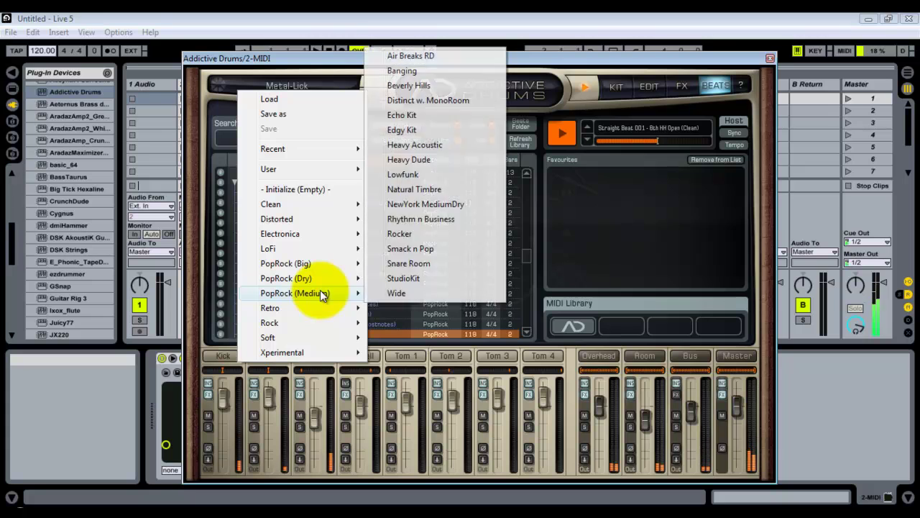
click(431, 263)
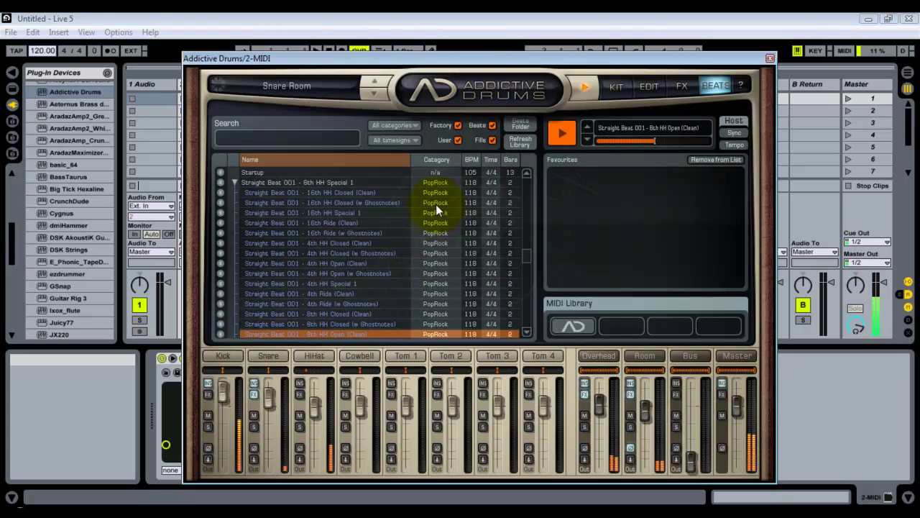
Step: Audition the following kit presets, advancing through StudioKit and Wide to Air Breaks RD
click(378, 91)
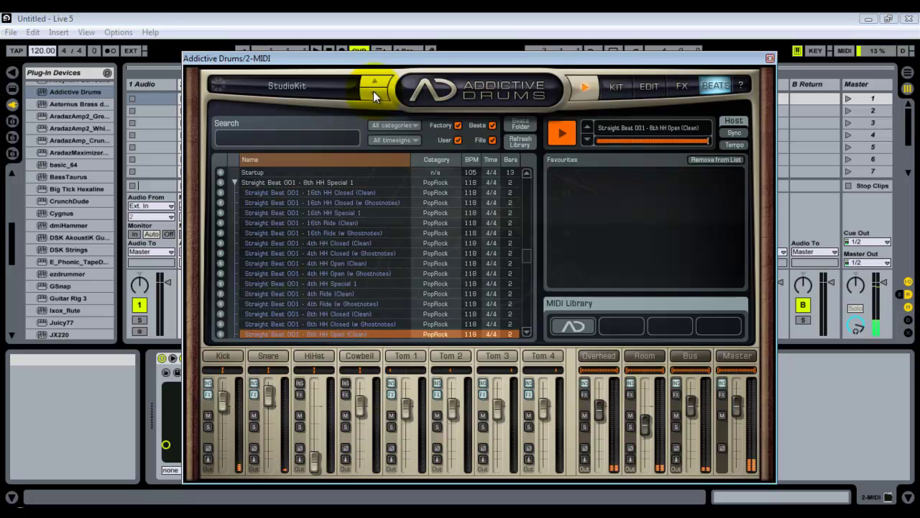
click(377, 92)
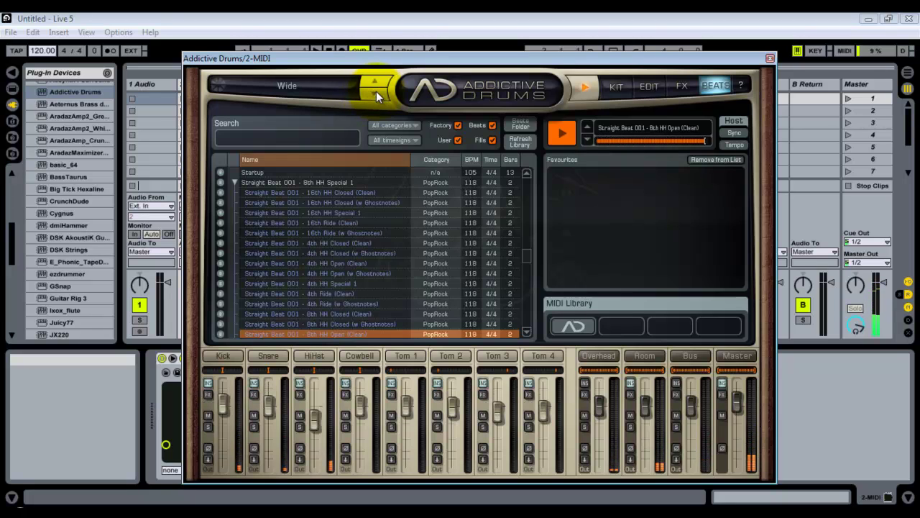
click(376, 91)
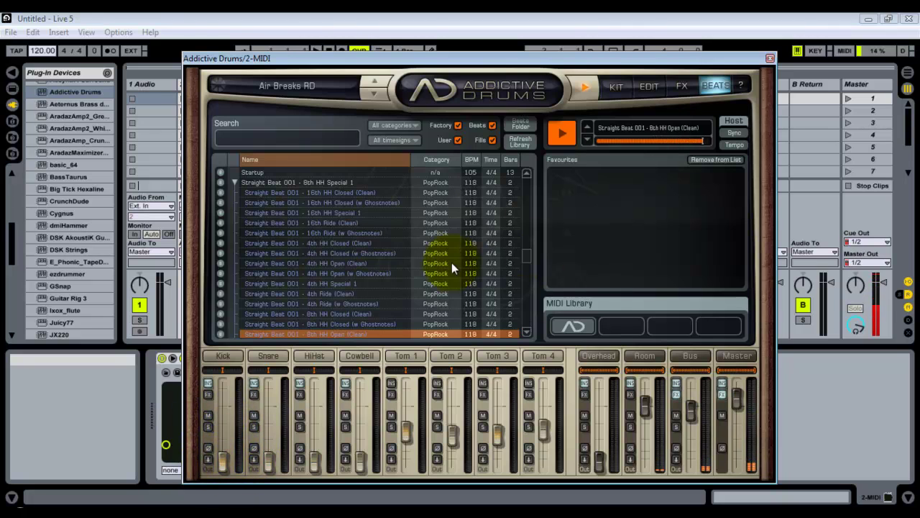
Step: Show the drum pieces of the Air Breaks RD kit and stop the beat playback
click(616, 89)
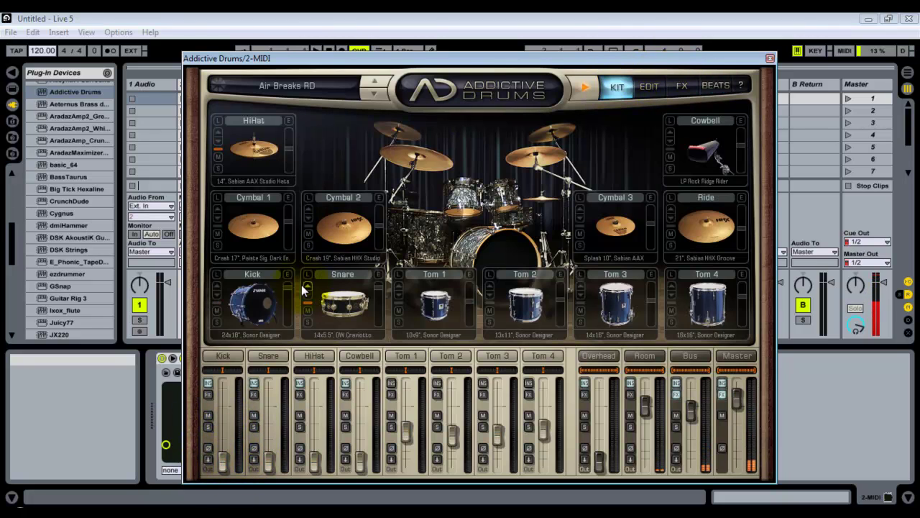
mouse_move(290, 286)
scroll(289, 286, down, 4)
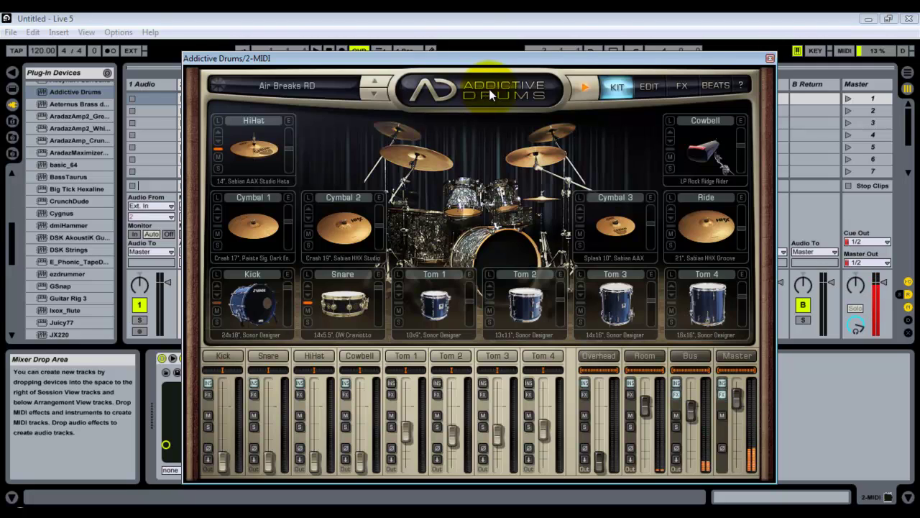
click(306, 85)
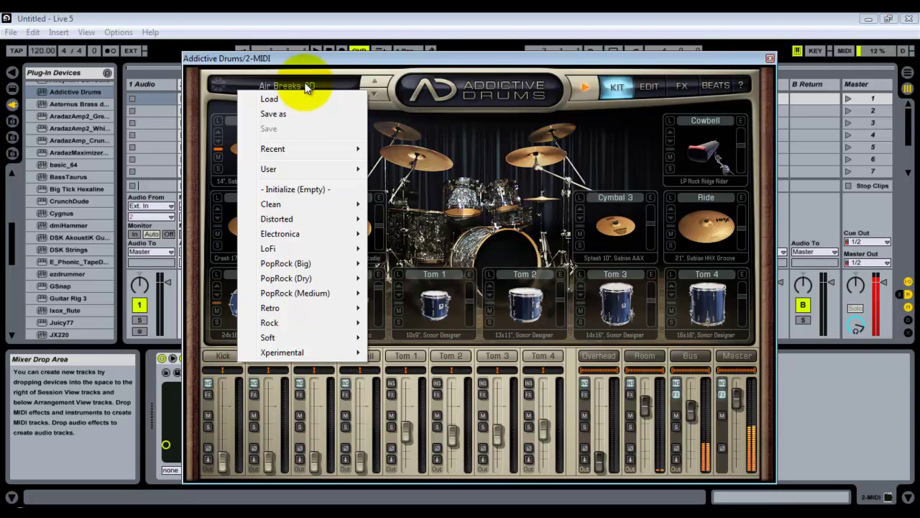
click(506, 59)
click(582, 89)
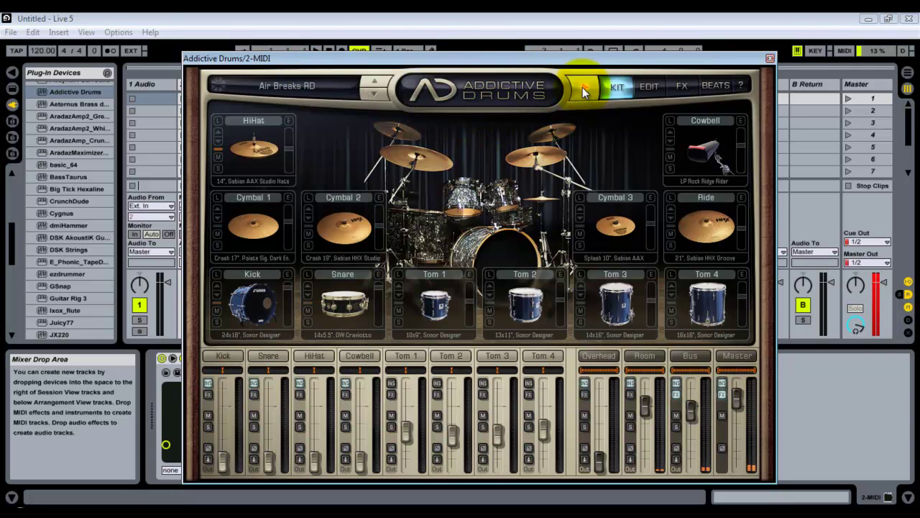
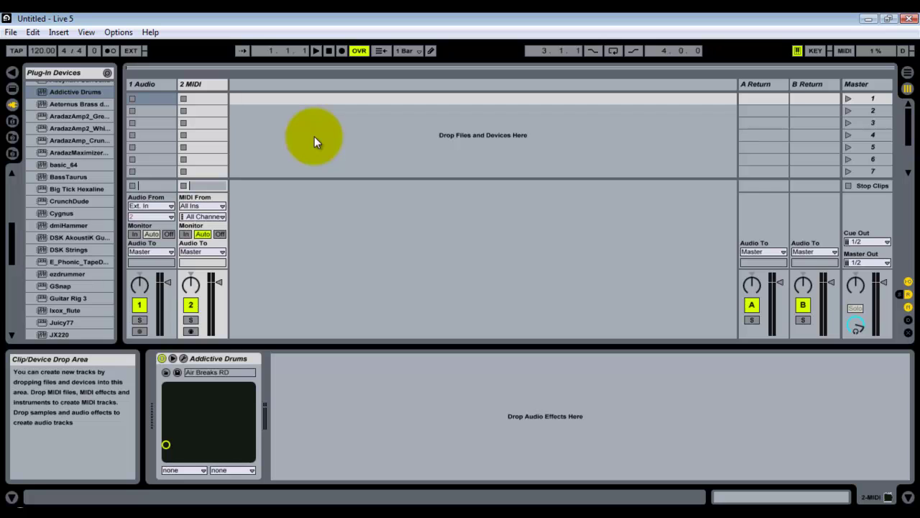
Step: Import openingtrack Rendered from the Desktop into the audio track's first clip slot and set the project tempo to 73 BPM
key(alt+Tab)
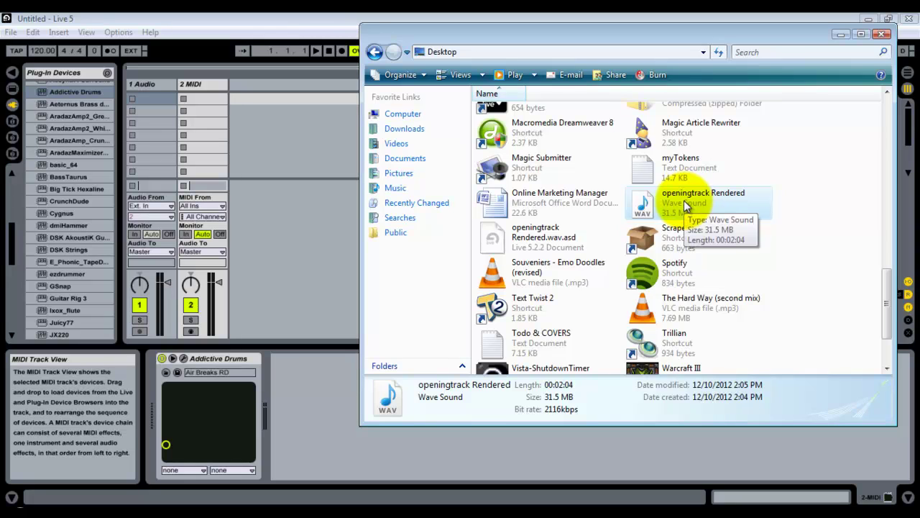
drag(683, 200, 159, 107)
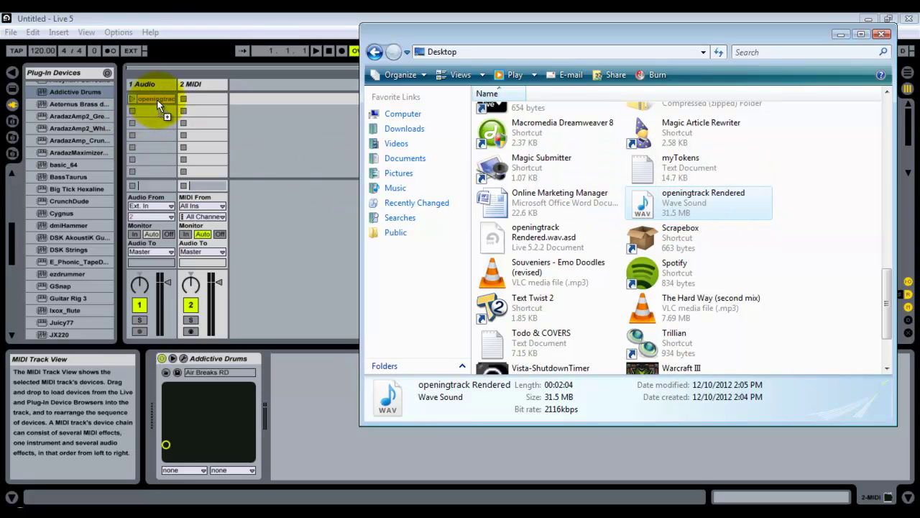
drag(157, 99, 155, 98)
click(155, 95)
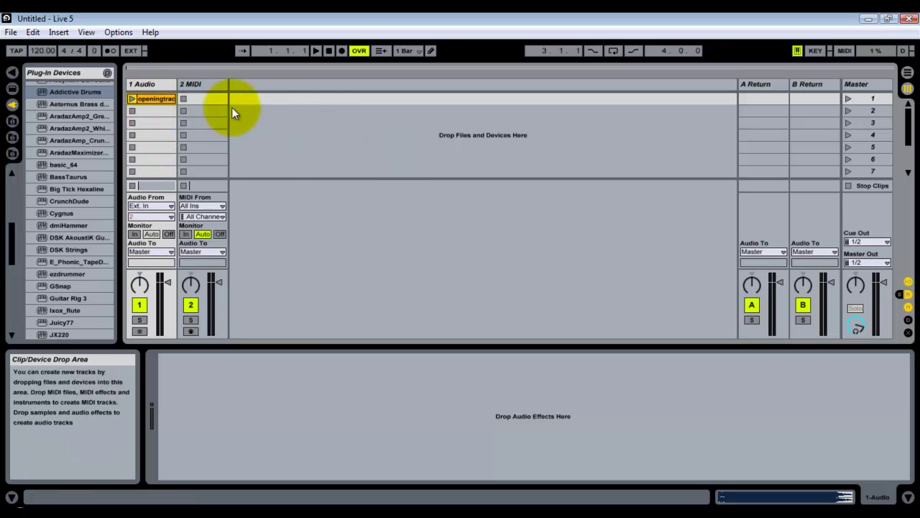
click(155, 98)
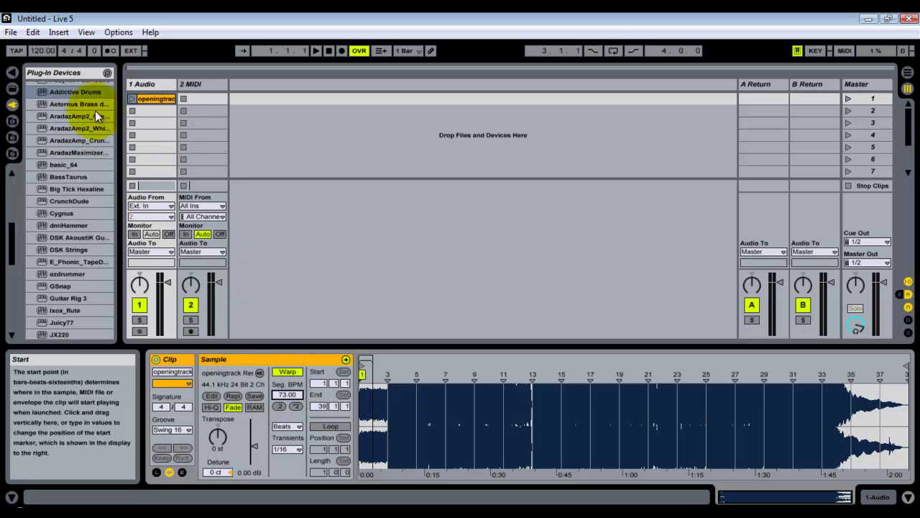
drag(50, 55, 50, 56)
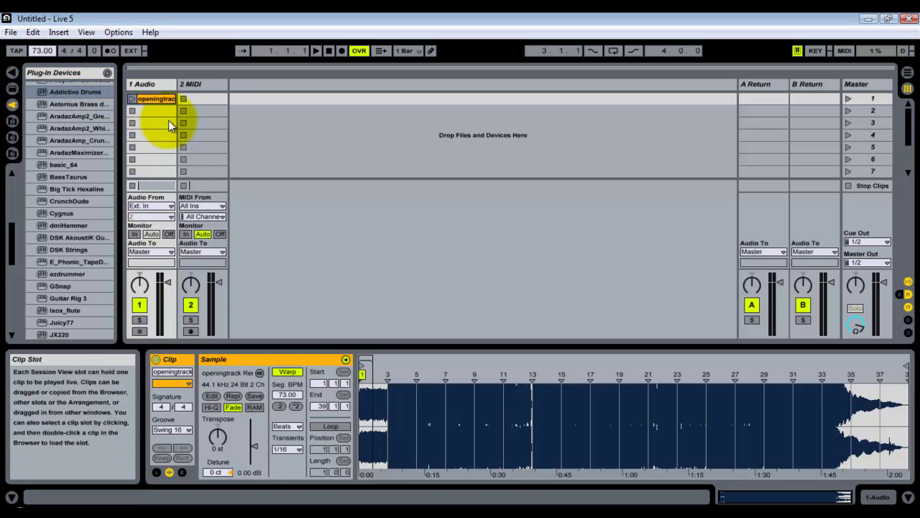
Step: Launch the openingtrack clip, lower the audio track's volume to about -4.2 dB, and stop playback
click(133, 99)
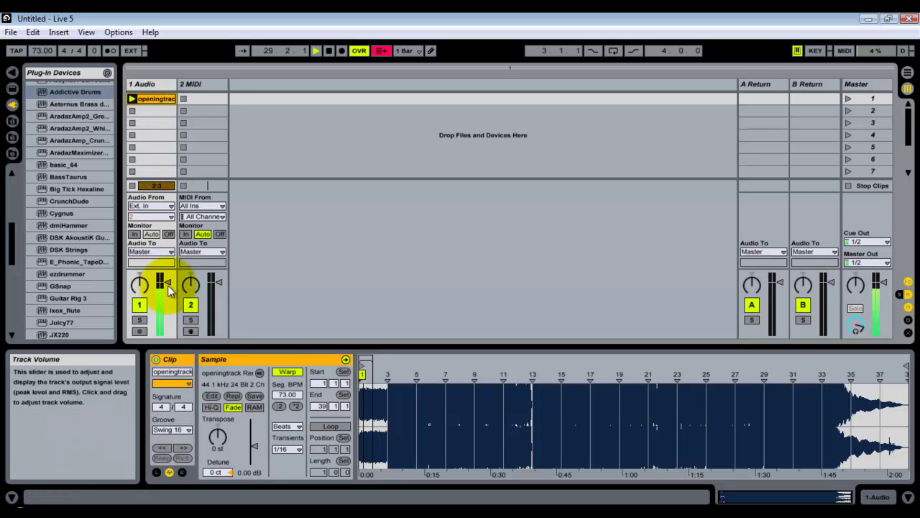
drag(165, 283, 168, 288)
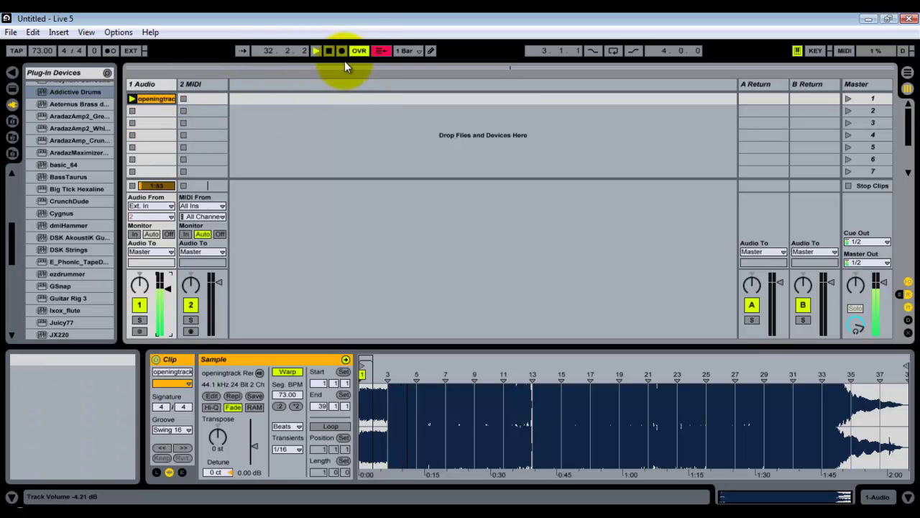
click(381, 51)
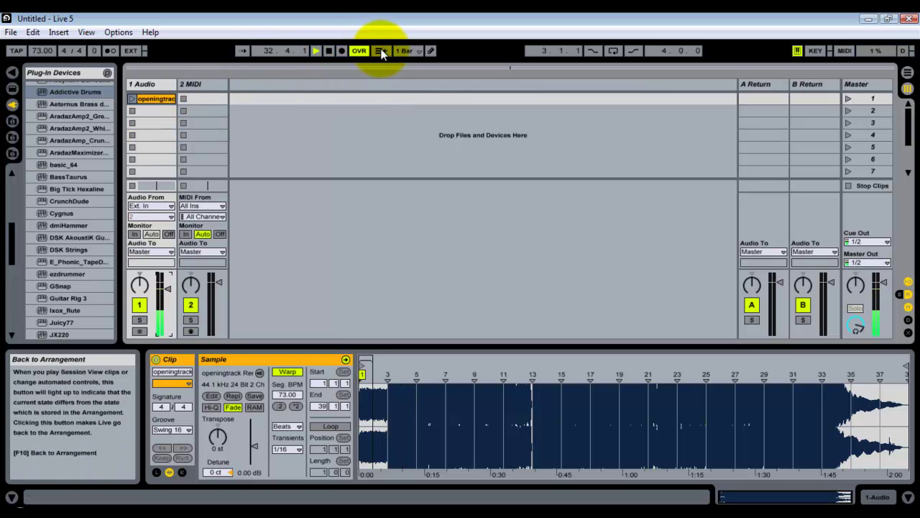
click(328, 50)
click(329, 50)
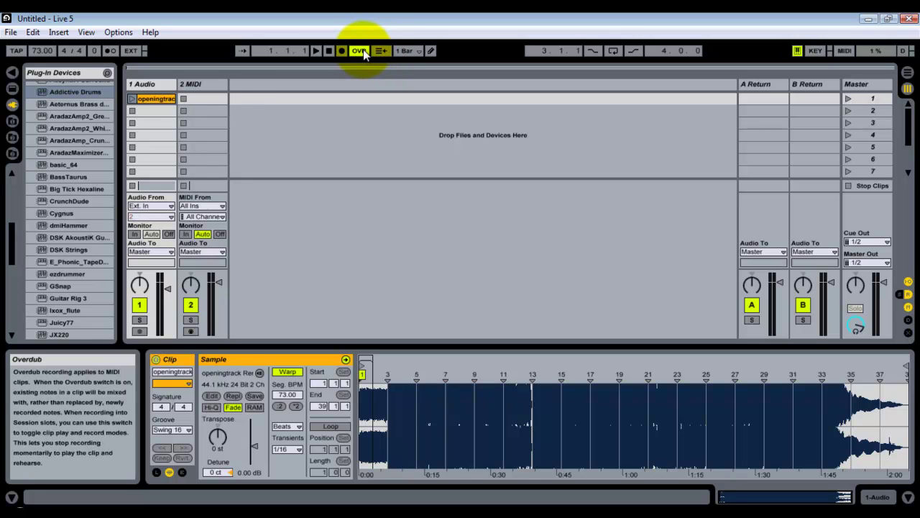
Step: Copy the openingtrack clip from its session slot and paste it on the audio track at bar 3 of the arrangement
right_click(148, 106)
click(210, 112)
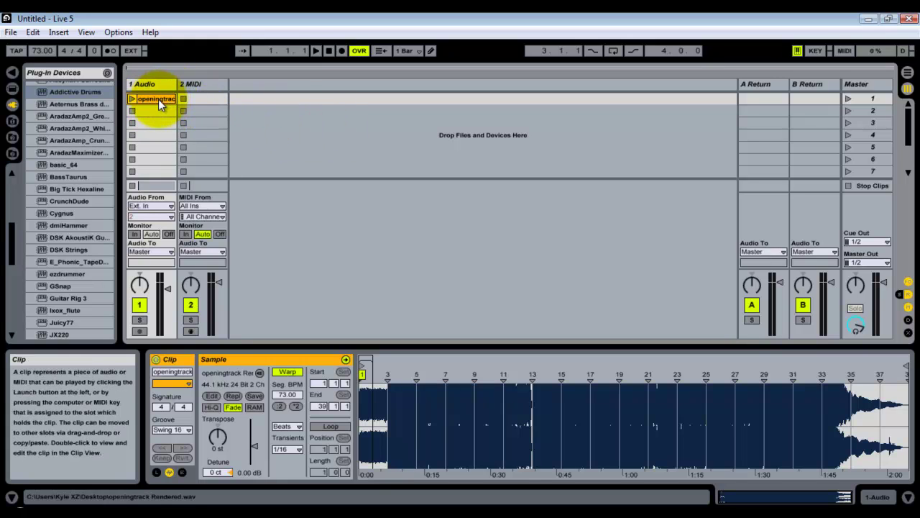
click(909, 74)
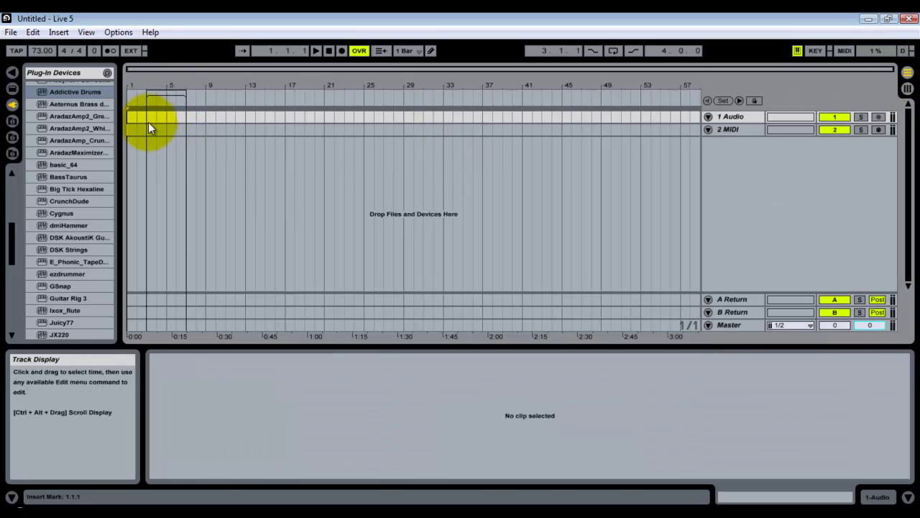
drag(146, 86, 596, 140)
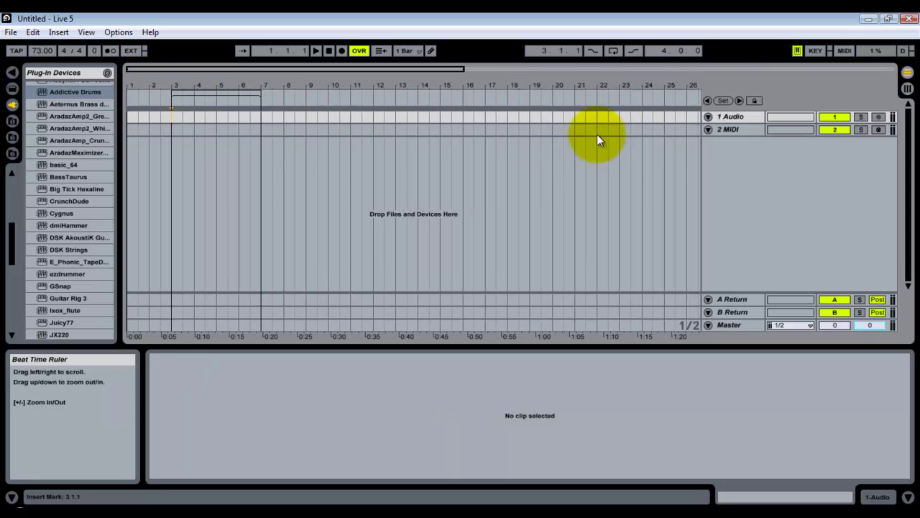
click(735, 129)
click(172, 116)
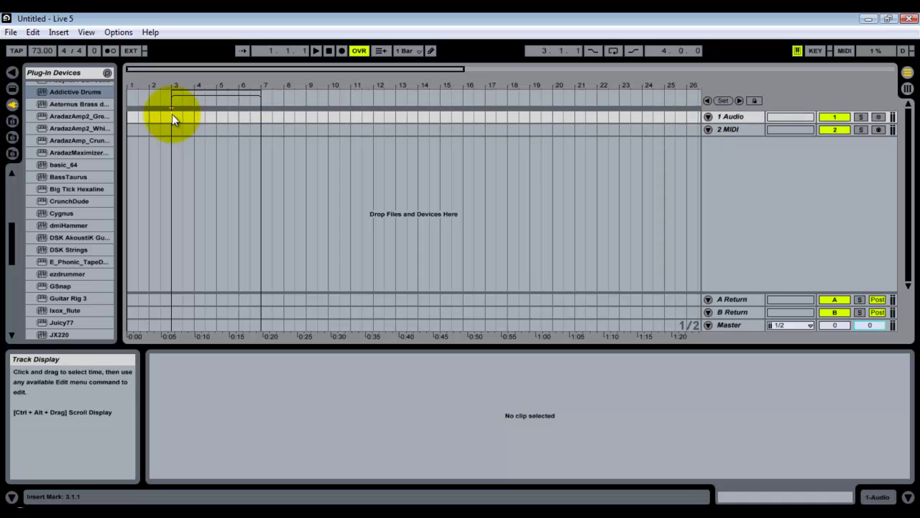
key(ctrl+v)
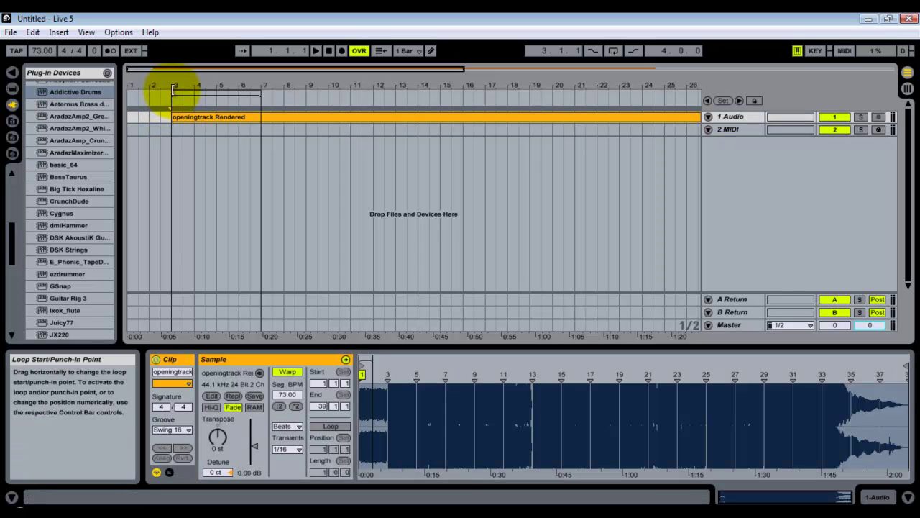
Step: Play the pasted openingtrack clip in the arrangement with the metronome on, and stop playback
drag(175, 86, 168, 86)
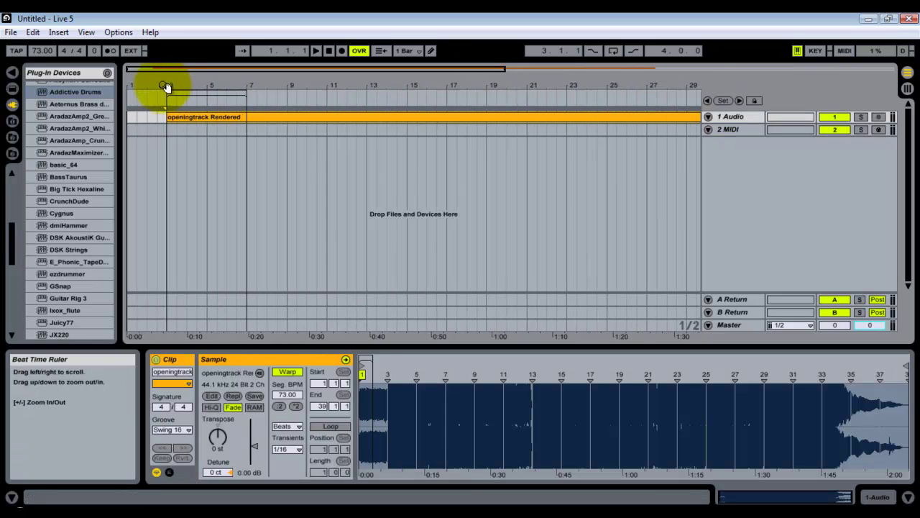
click(328, 51)
key(space)
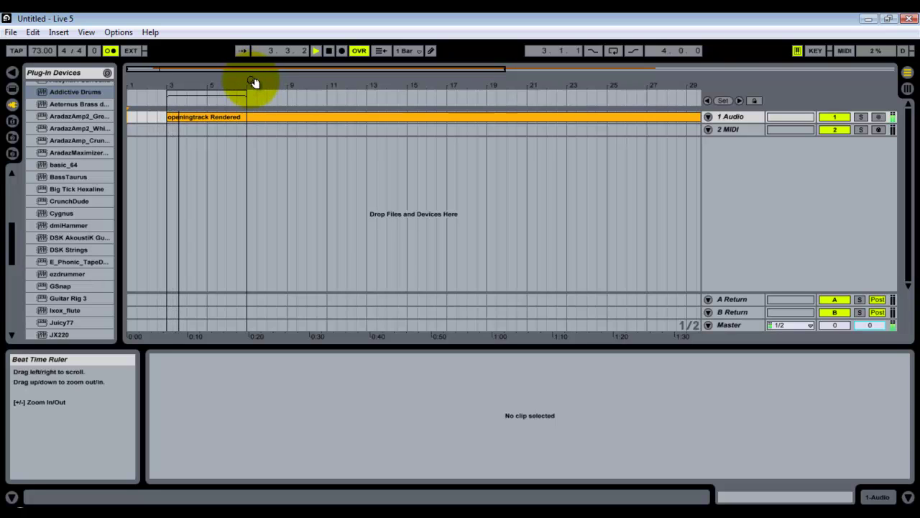
key(minus)
click(251, 115)
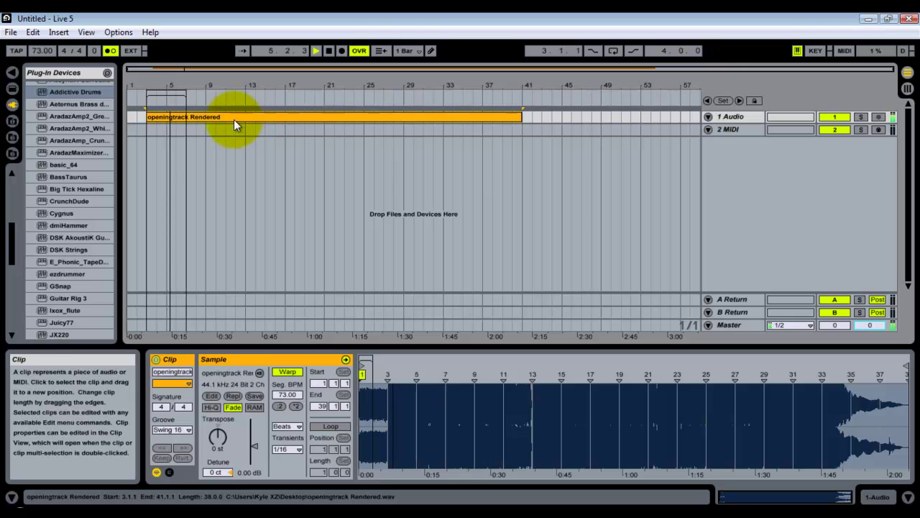
click(329, 51)
Step: Return to the Session View and show the device chain of the MIDI track
click(906, 87)
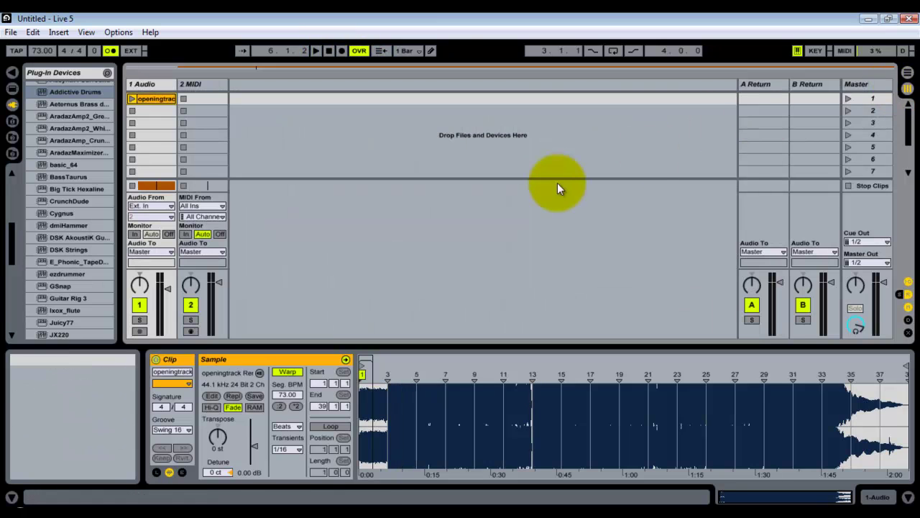
double_click(202, 82)
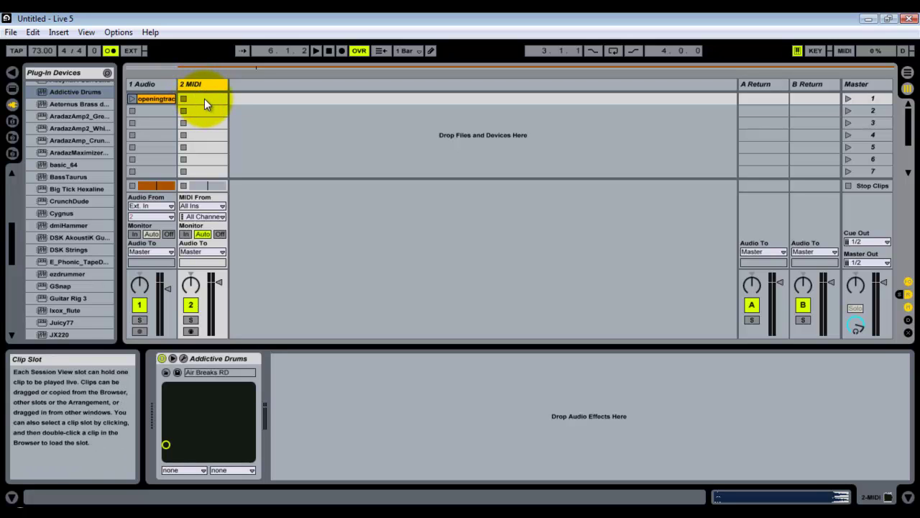
Step: Create an empty MIDI clip in the first slot of the MIDI track and show its C1 octave with note preview on
double_click(204, 98)
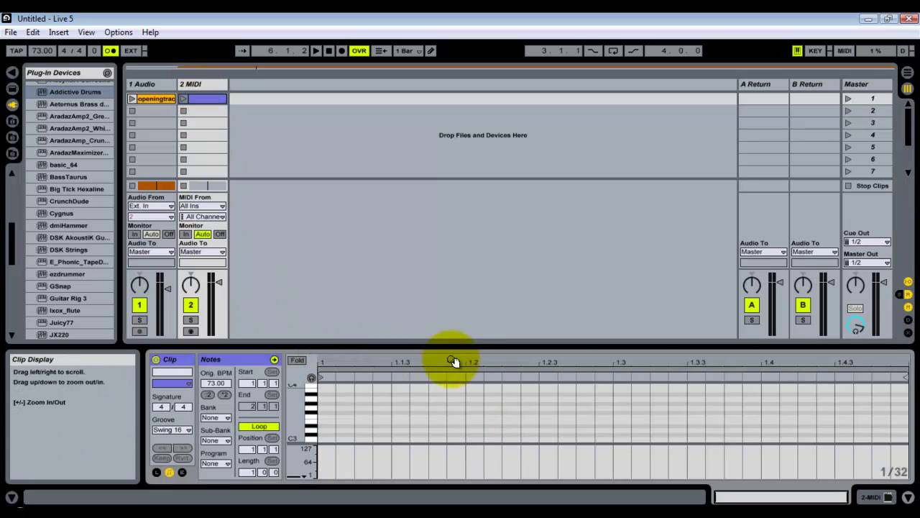
click(355, 379)
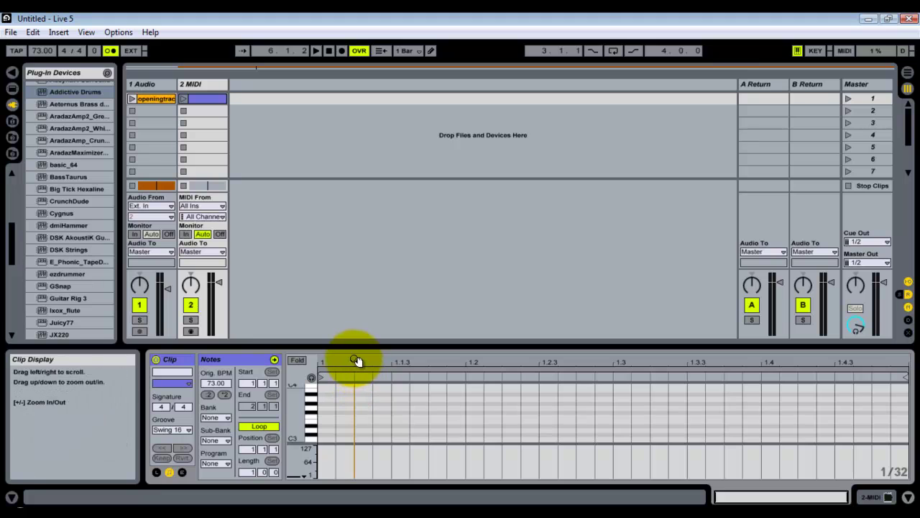
mouse_move(288, 400)
mouse_down()
mouse_move(281, 434)
mouse_move(293, 425)
mouse_move(314, 431)
mouse_move(302, 430)
mouse_up()
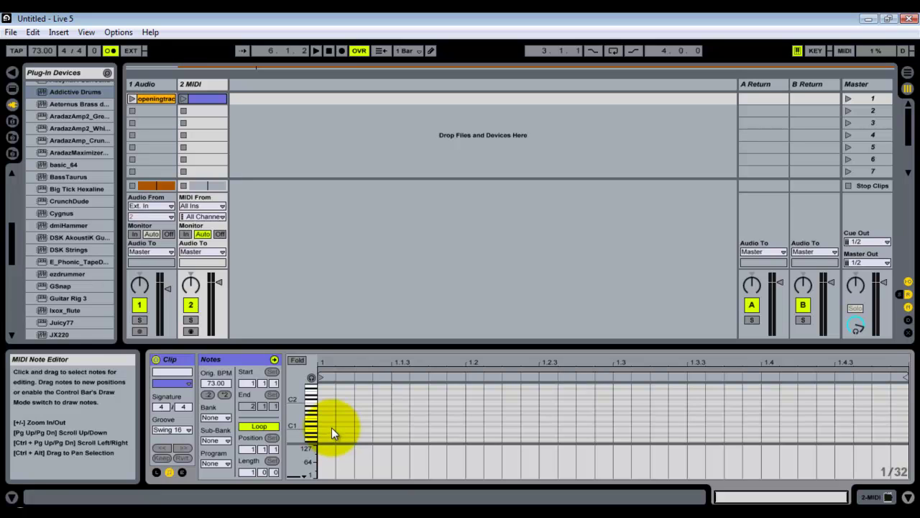
click(311, 376)
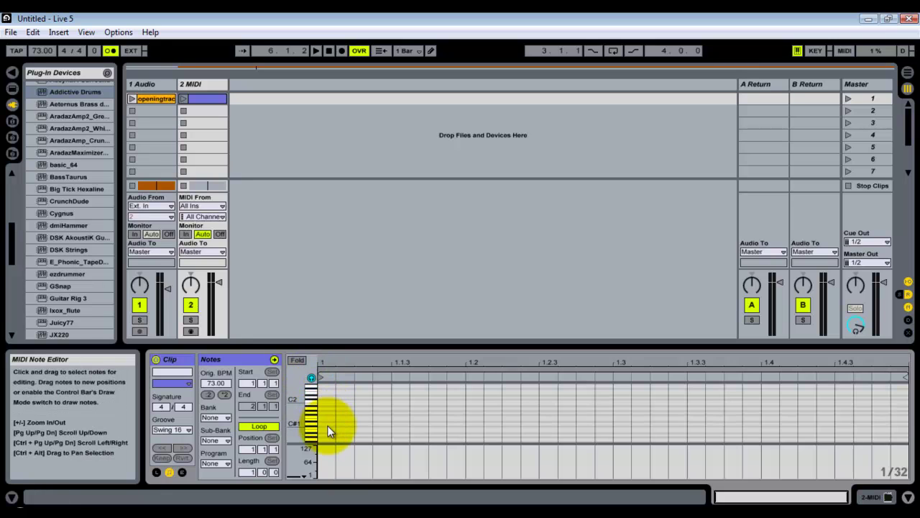
scroll(327, 426, down, 2)
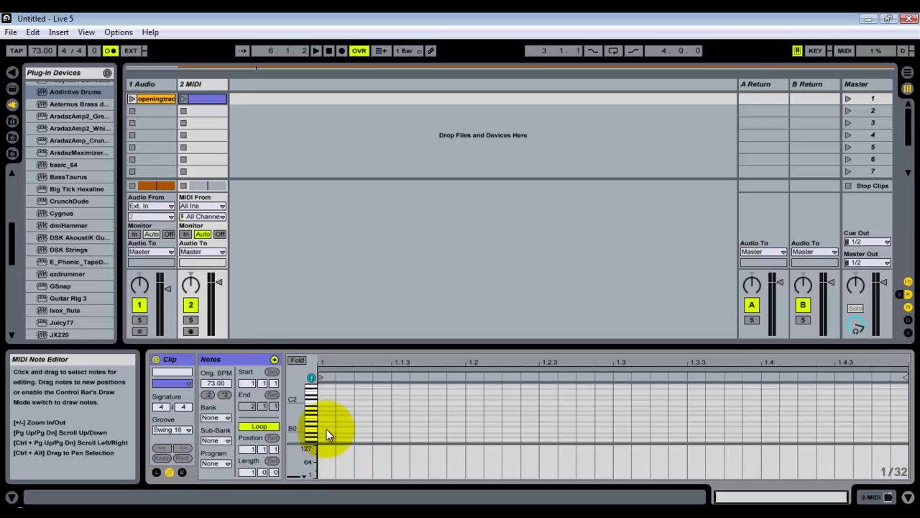
Step: Arm the MIDI track, shift the computer keyboard down to the C0 to D1 octave, and audition a drum note
key(x)
key(z)
key(z)
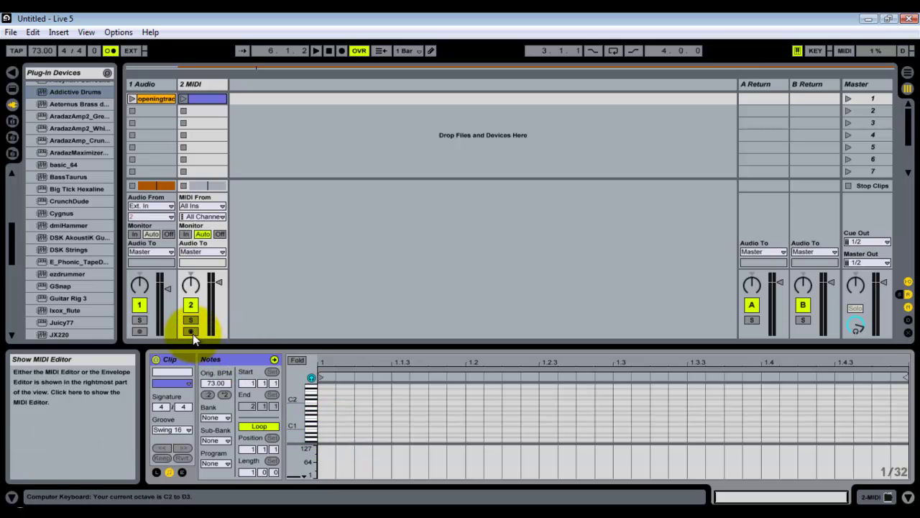
click(189, 331)
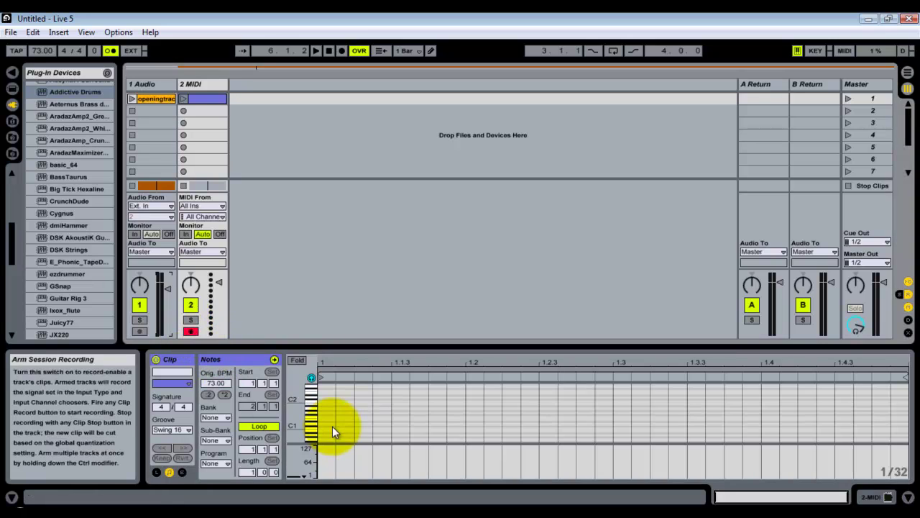
key(z)
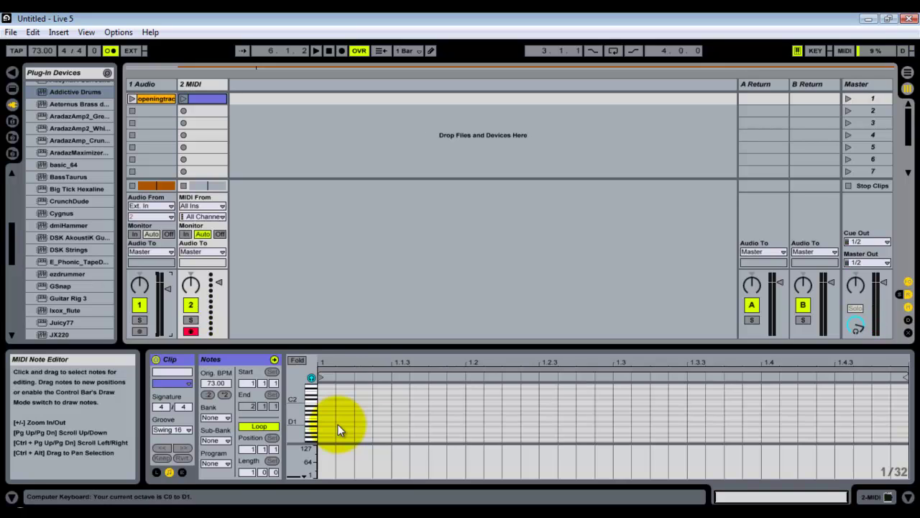
key(a)
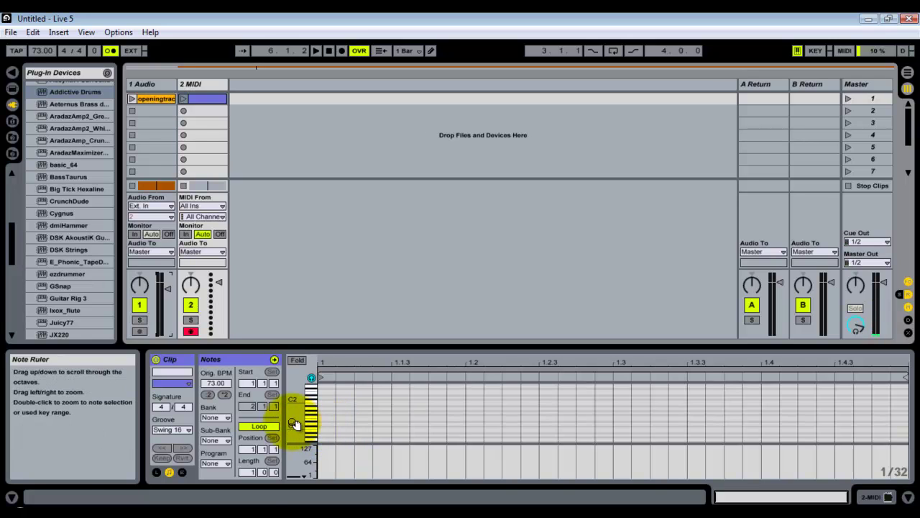
Step: Try out short drum notes around C1 at the start of the MIDI clip and delete them
drag(302, 424, 323, 427)
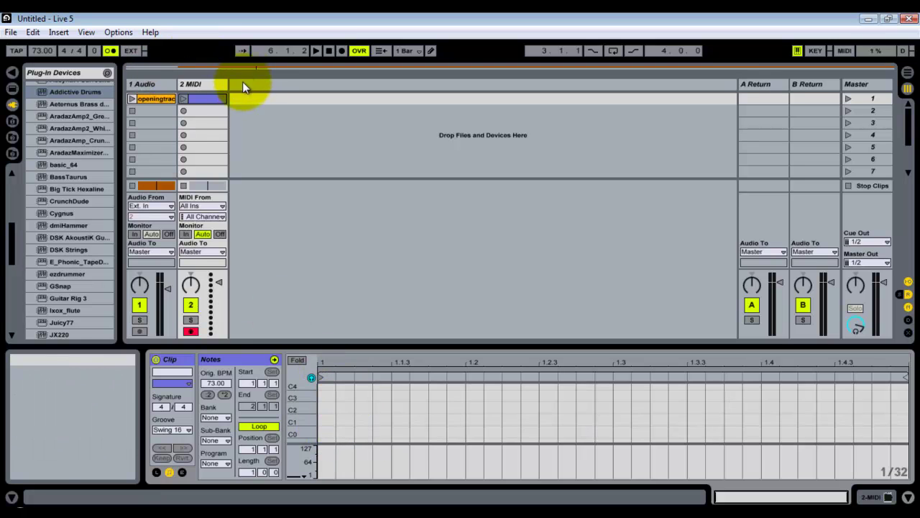
click(212, 83)
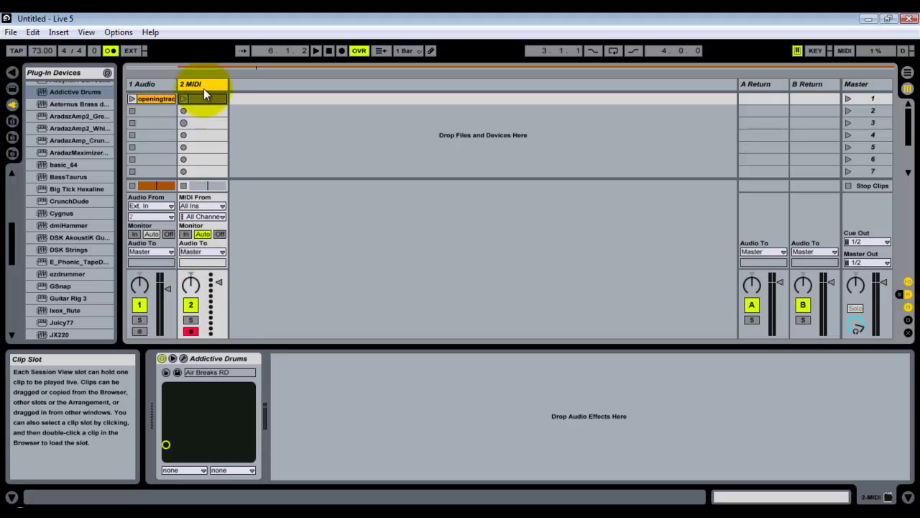
click(206, 97)
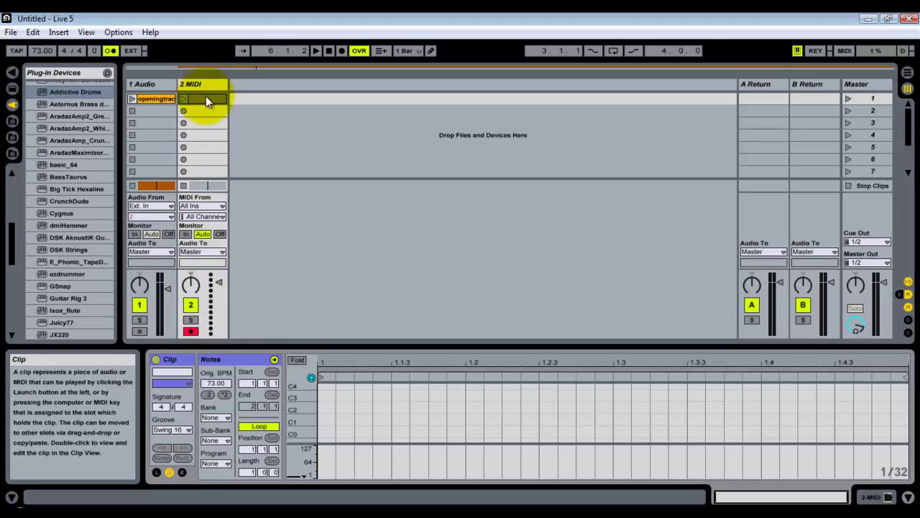
double_click(329, 425)
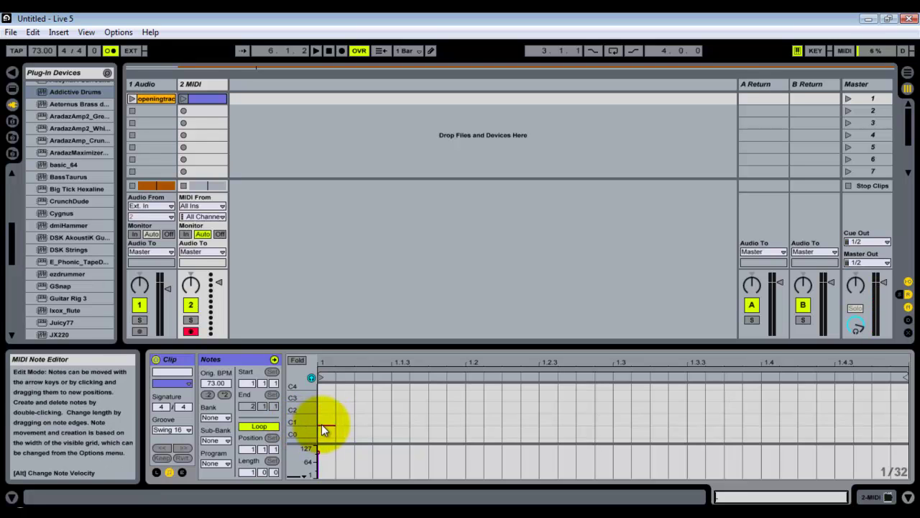
click(328, 426)
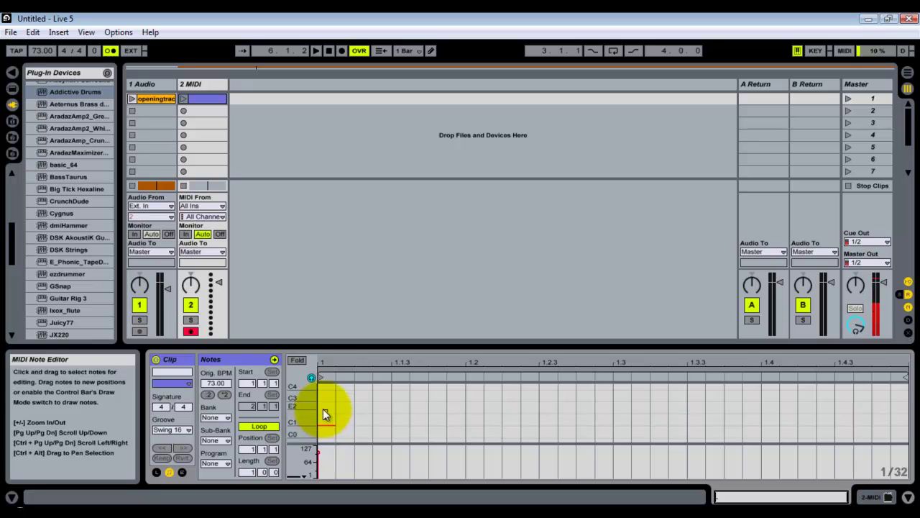
click(327, 437)
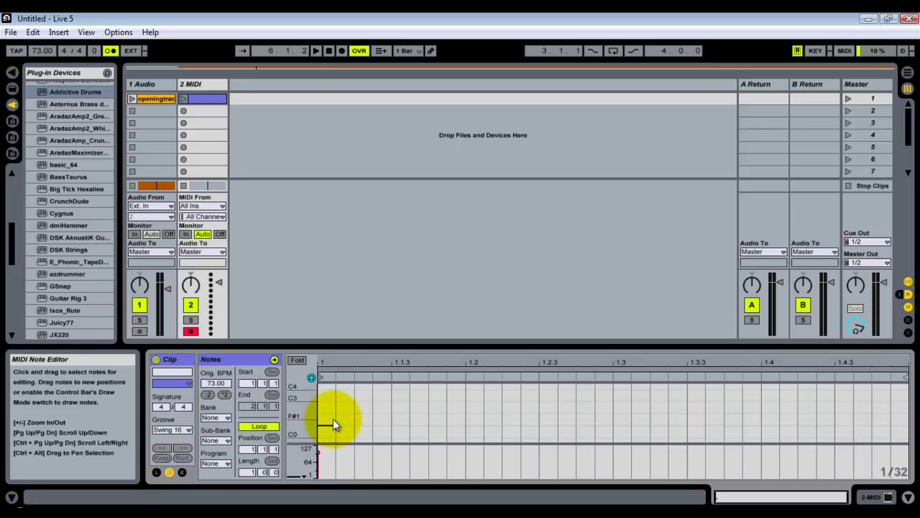
double_click(334, 422)
click(345, 425)
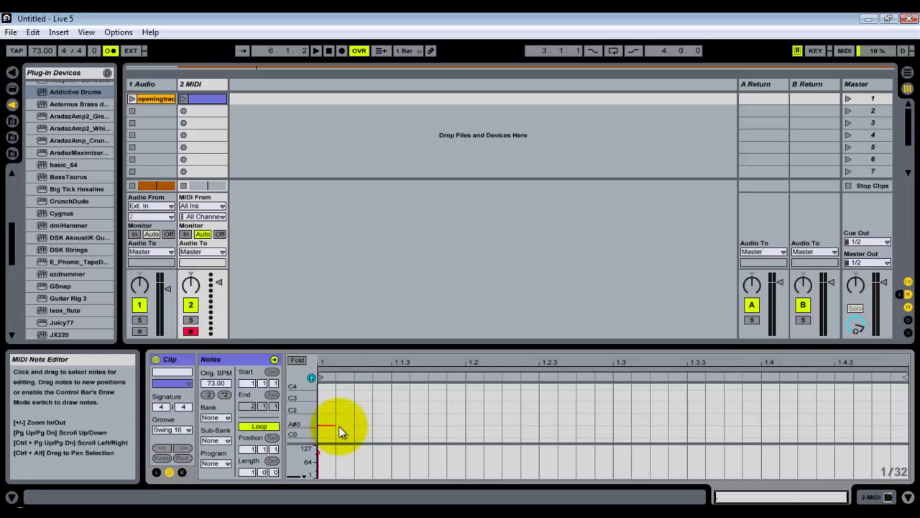
click(343, 426)
double_click(368, 421)
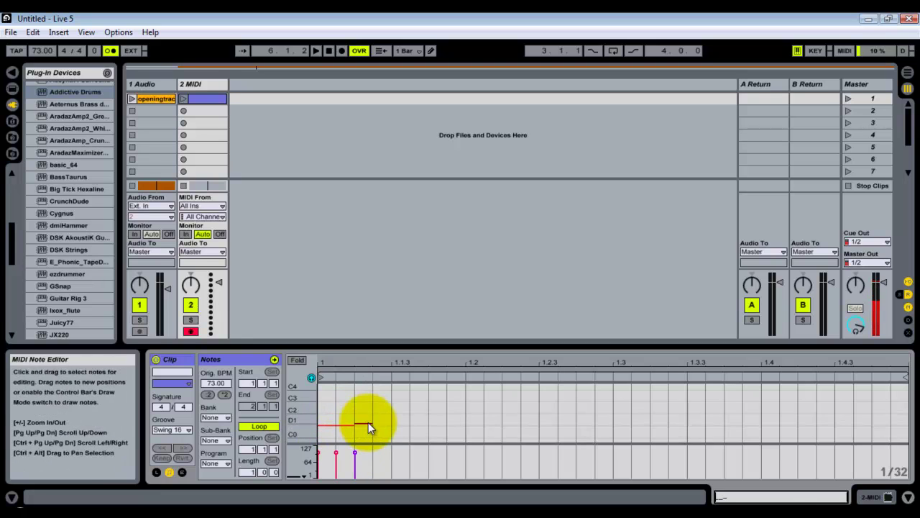
double_click(381, 420)
mouse_move(406, 417)
mouse_down()
mouse_move(391, 412)
mouse_move(330, 439)
mouse_up()
key(Delete)
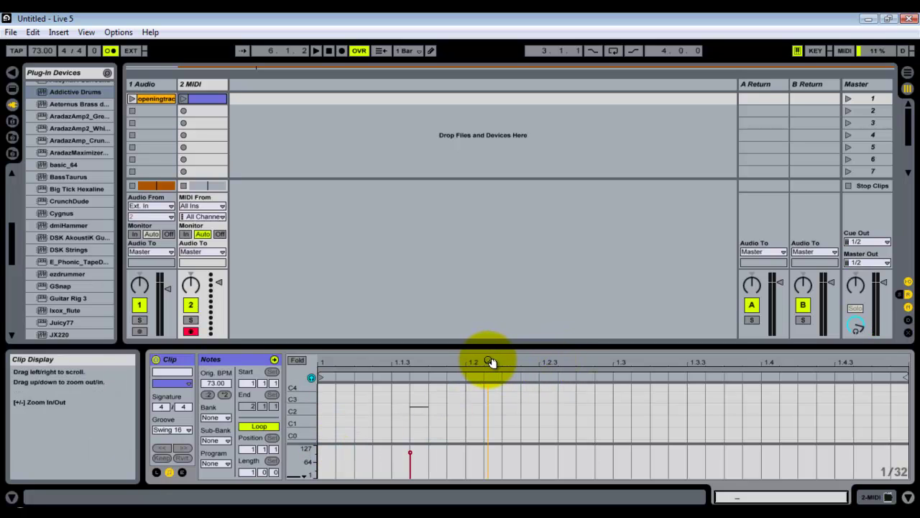
Step: Replace the leftover note above C2 with a single short C1 note at the very start of the clip
mouse_move(490, 362)
mouse_down()
mouse_move(489, 353)
mouse_move(494, 370)
mouse_move(482, 345)
mouse_move(487, 363)
mouse_up()
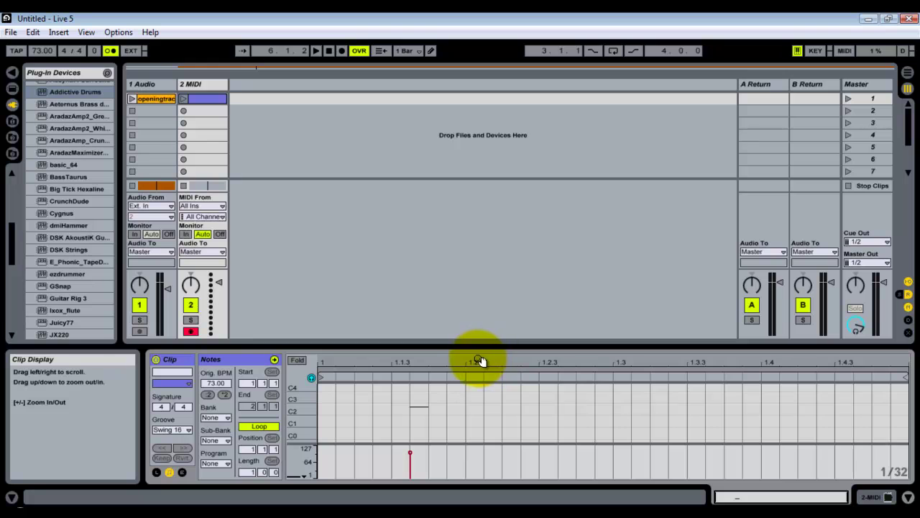
drag(438, 364, 438, 361)
drag(421, 396, 424, 428)
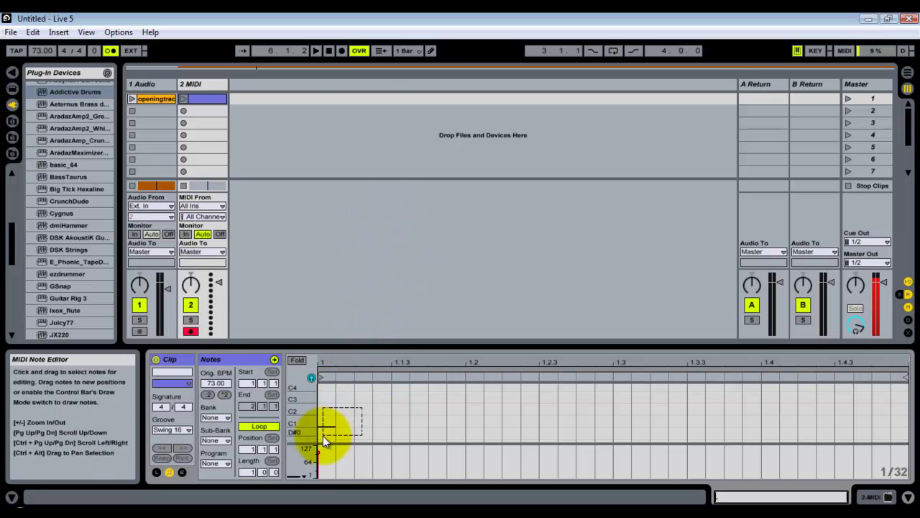
Step: Solo the MIDI track and launch its new clip in a loop
click(200, 85)
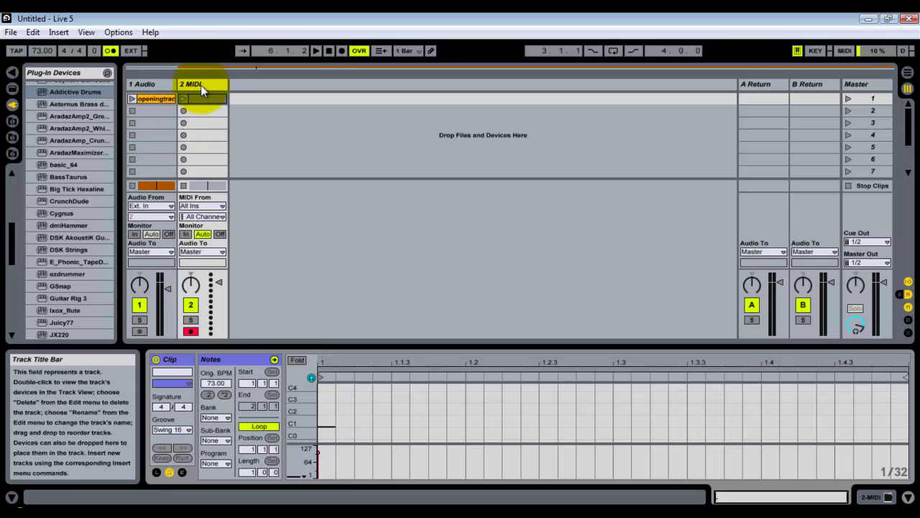
click(192, 321)
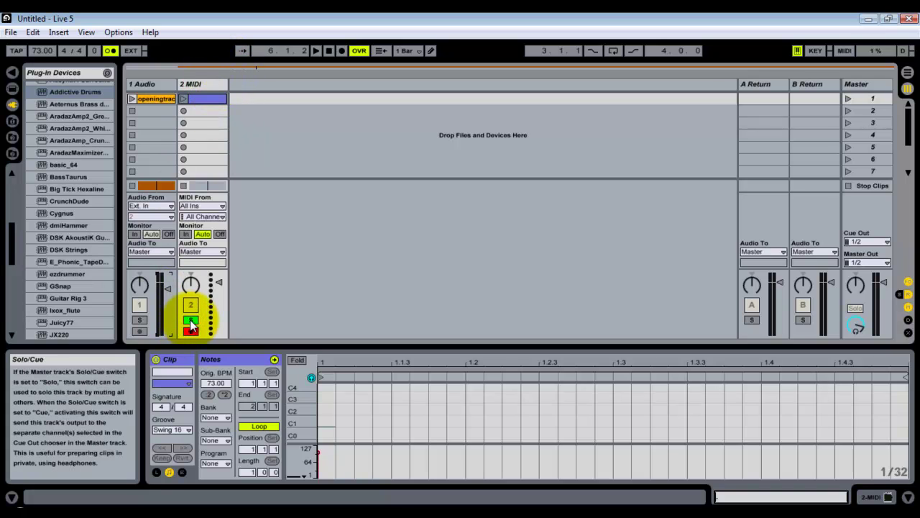
double_click(206, 84)
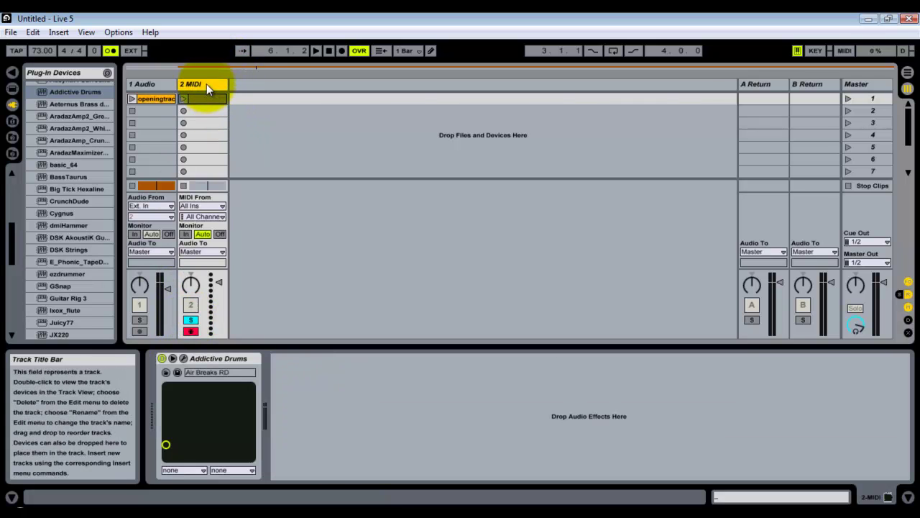
click(184, 98)
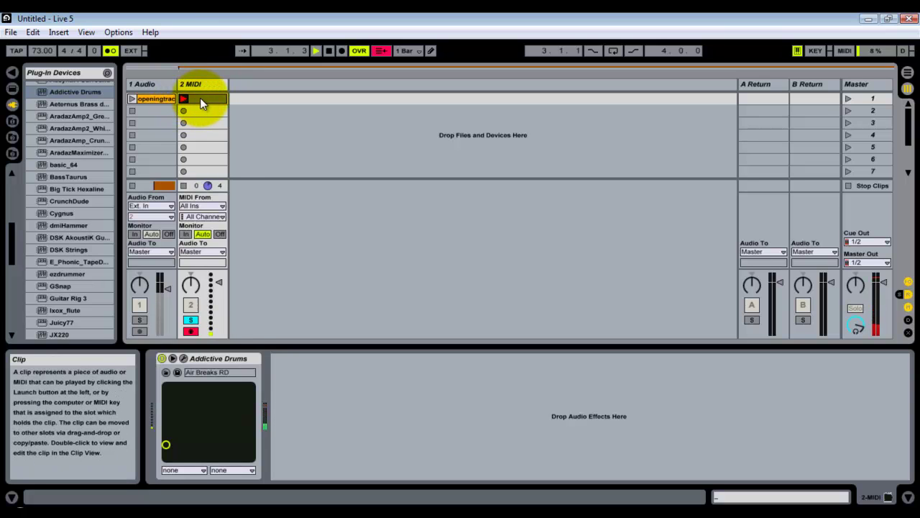
Step: While the clip loops, add C1 notes at 1.1.4, 1.2.3, 1.3 and 1.3.4, and slightly higher notes at 1.2 and 1.4
click(199, 97)
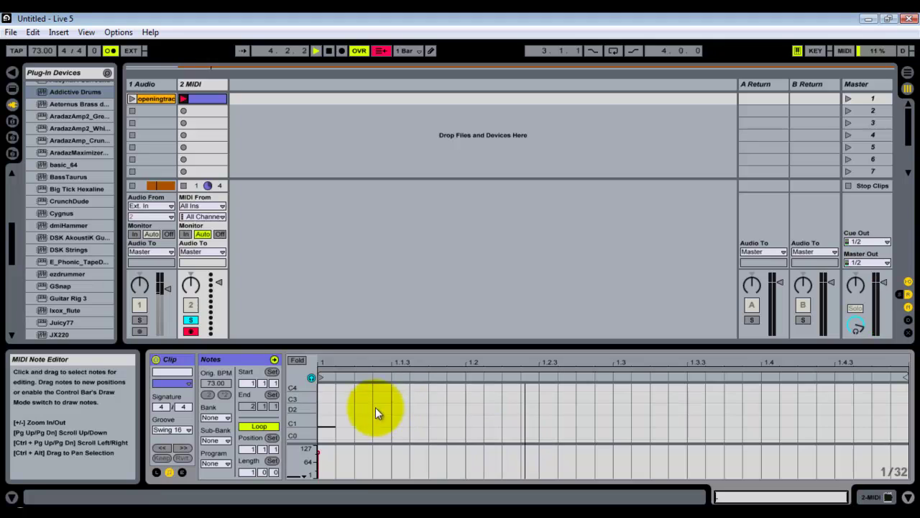
drag(365, 410, 317, 439)
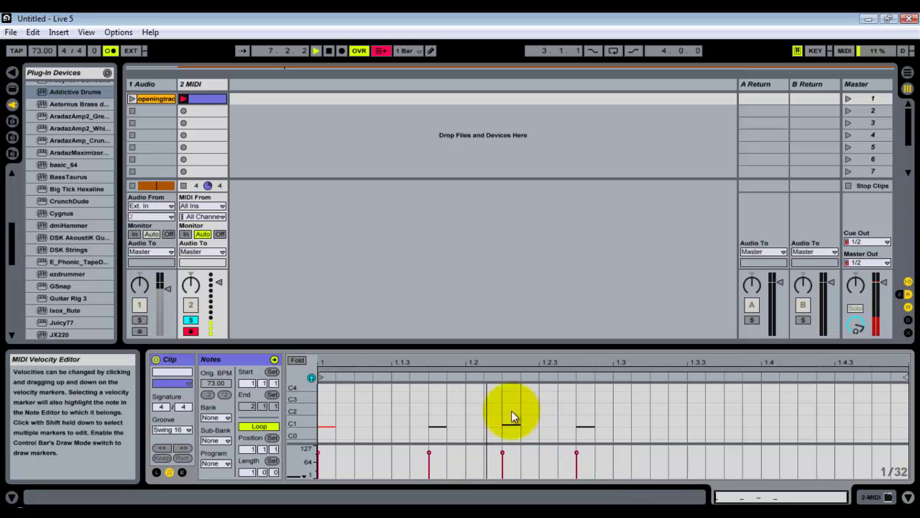
click(203, 96)
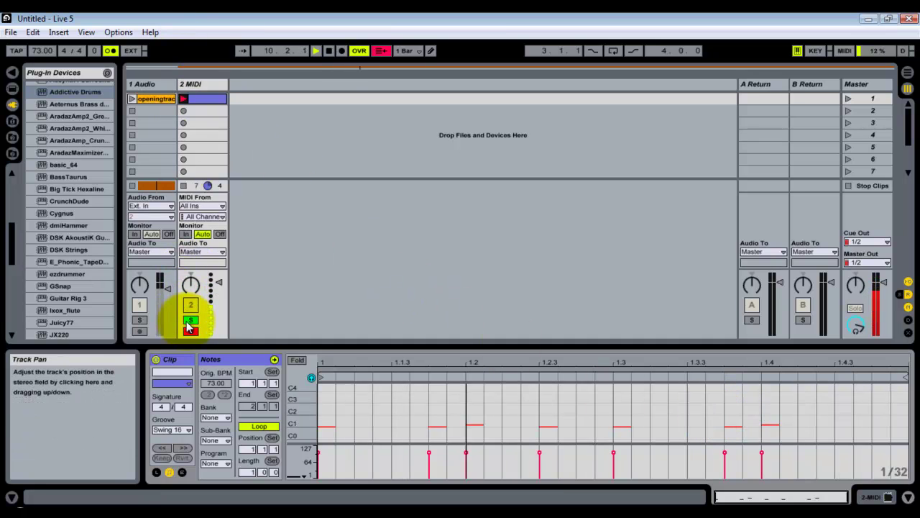
Step: Stop playback, return the song position to 1.1.1, and unsolo the MIDI track
double_click(328, 52)
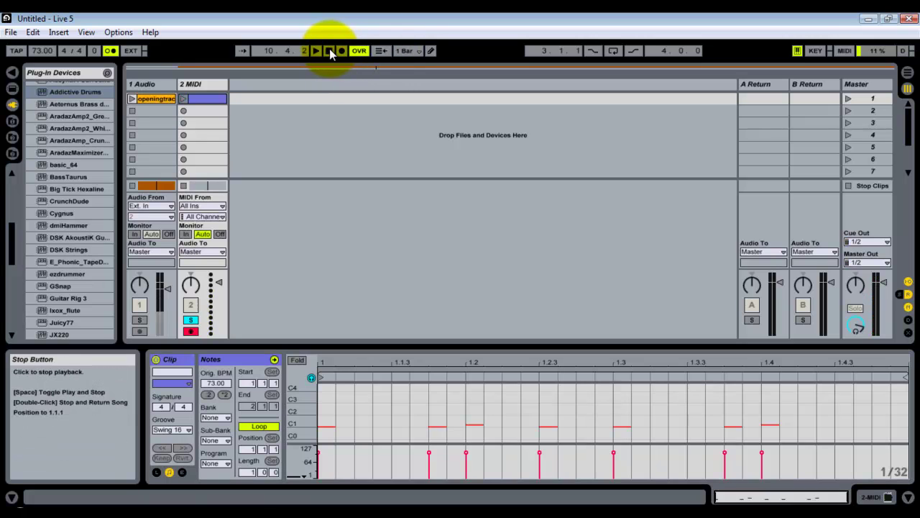
click(200, 104)
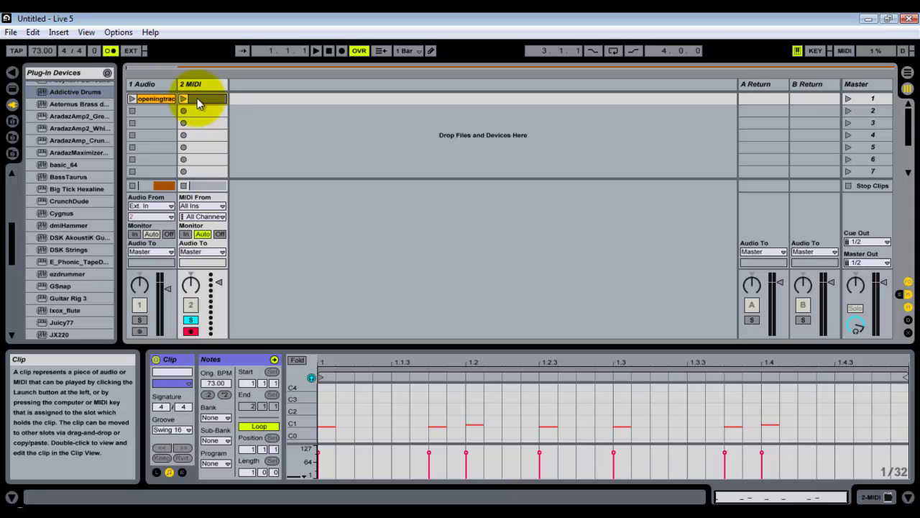
click(193, 323)
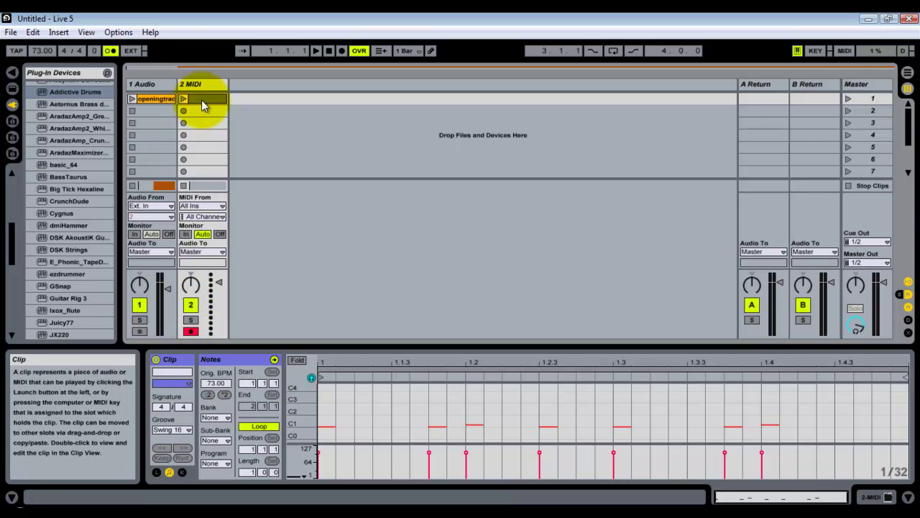
Step: Load the recently used Startup preset in the MIDI track's Addictive Drums and close the plug-in window
click(198, 83)
click(185, 357)
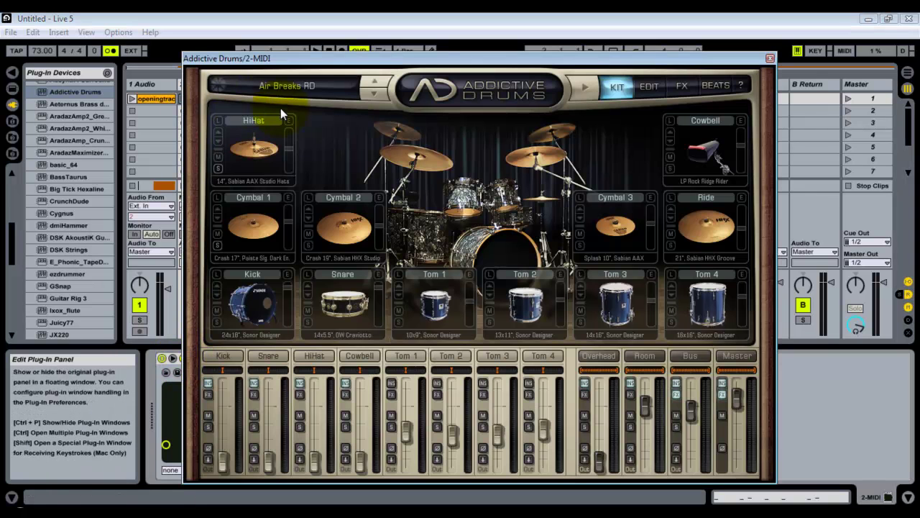
click(284, 87)
mouse_move(300, 204)
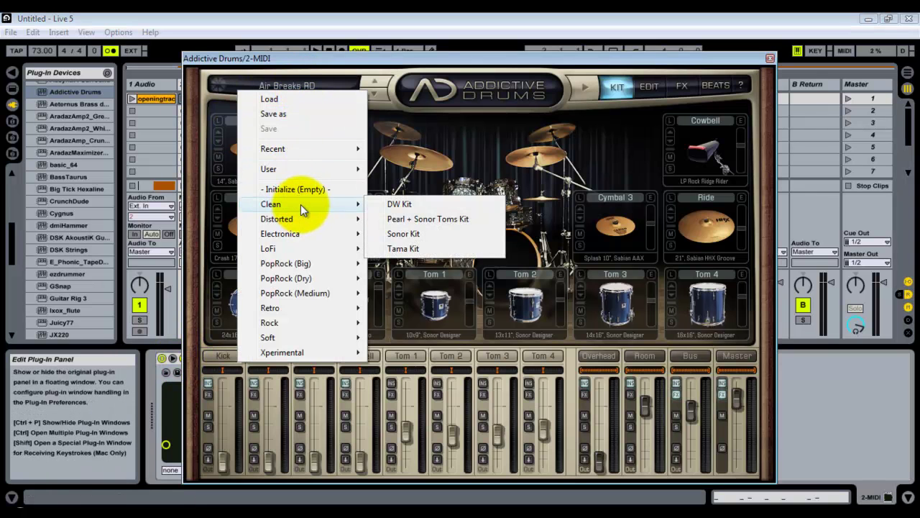
mouse_move(310, 148)
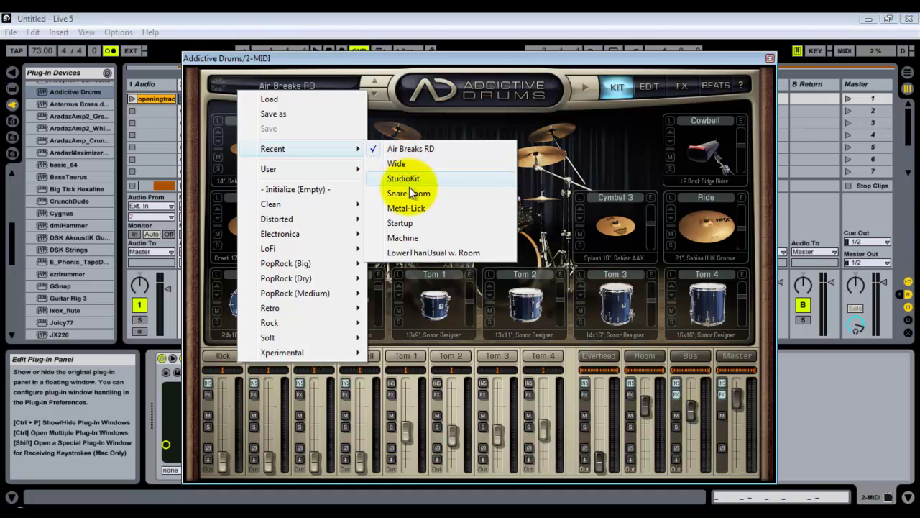
click(411, 221)
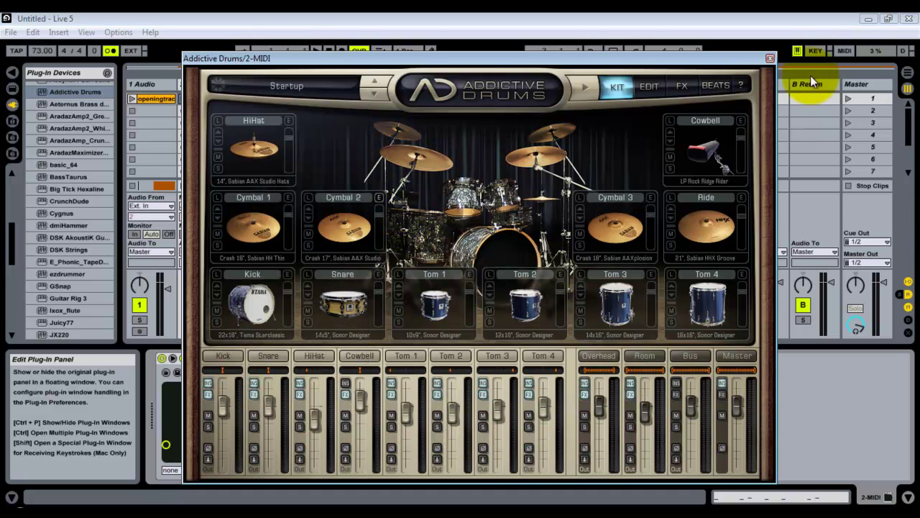
click(770, 58)
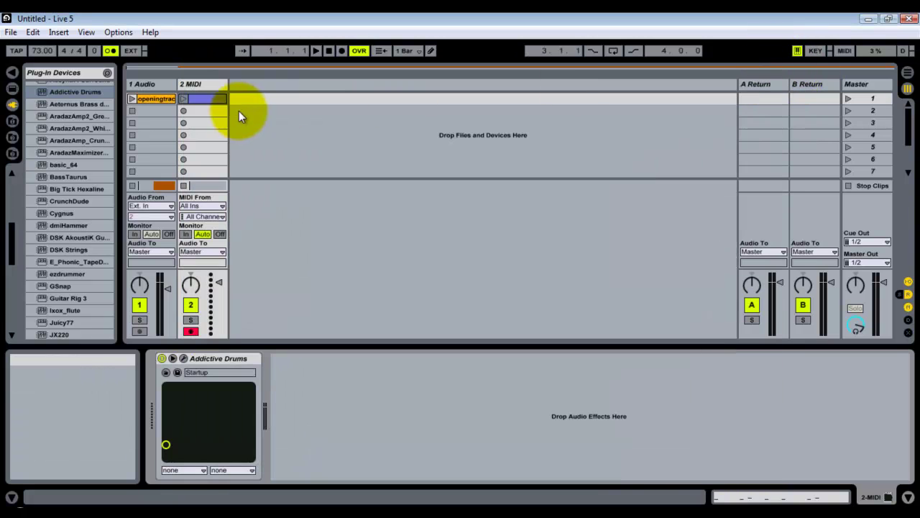
Step: Rename the first clip on the MIDI track as Intro
click(330, 51)
click(203, 99)
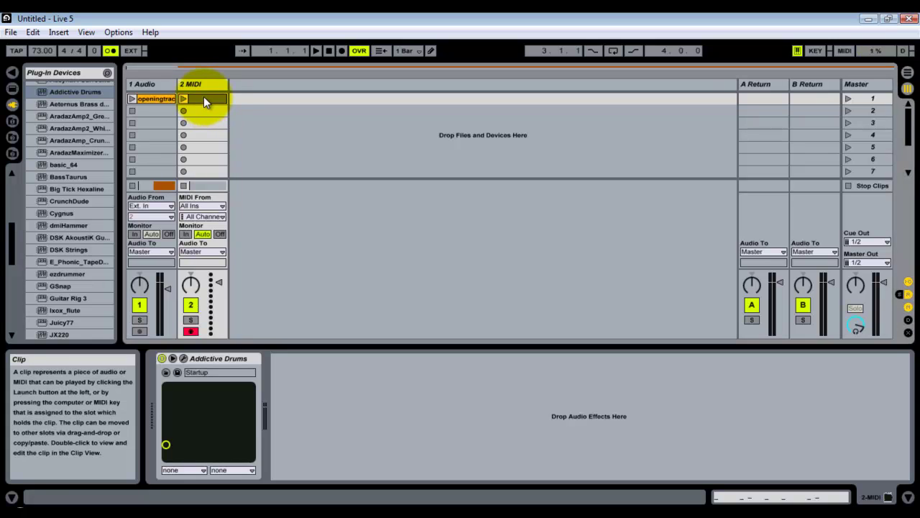
right_click(202, 99)
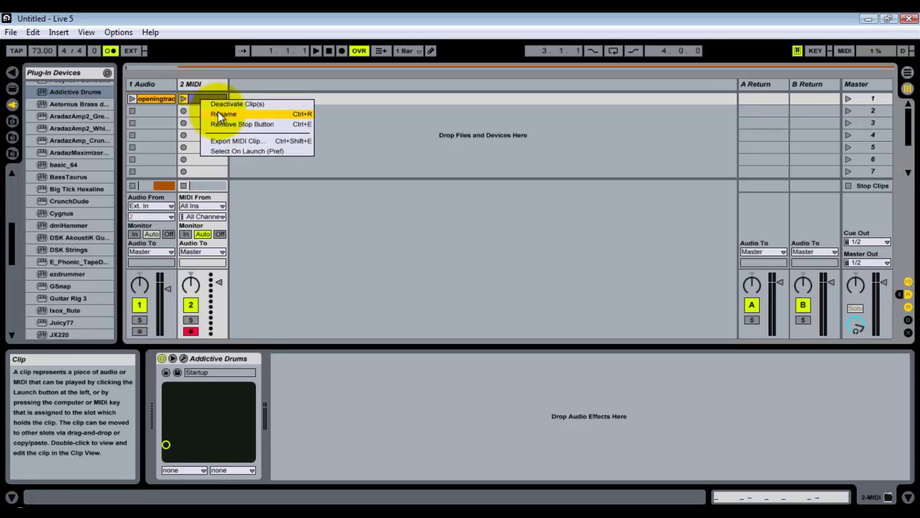
click(218, 111)
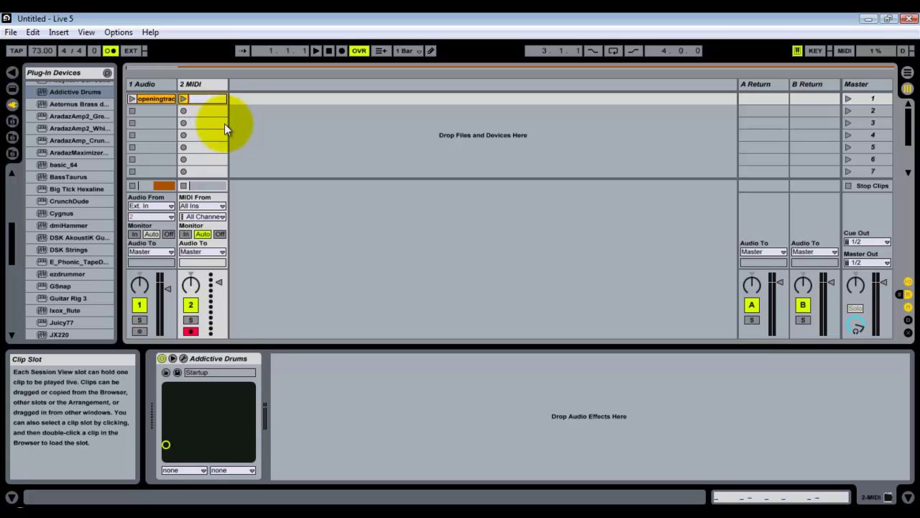
text(Intro)
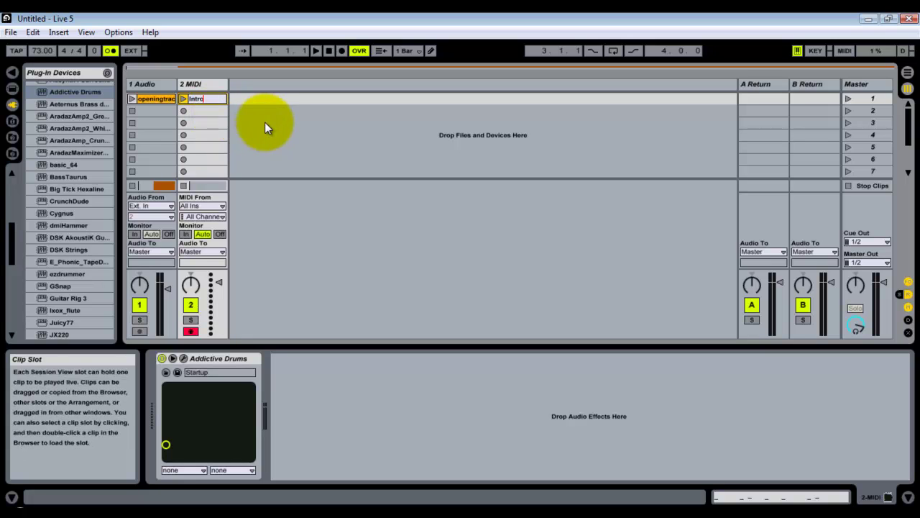
click(307, 122)
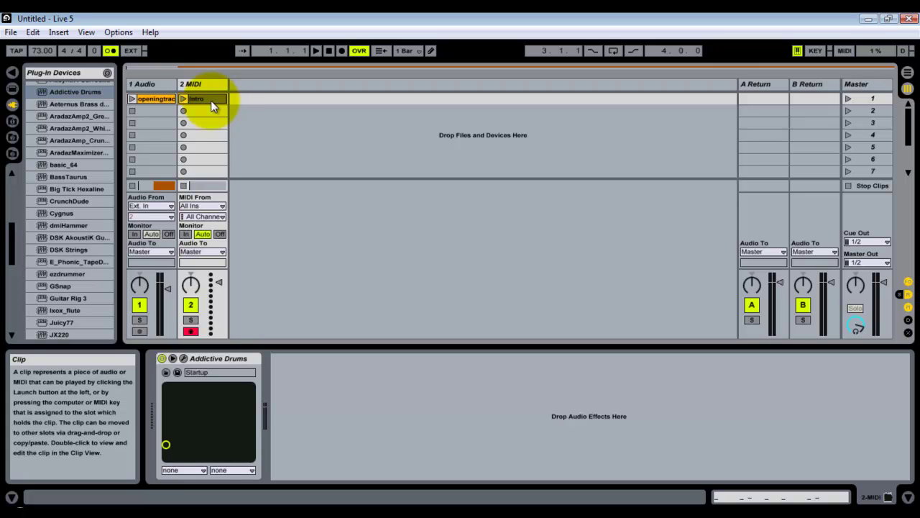
Step: Paste the Intro clip onto the MIDI track in the Arrangement View at 3.1.1, aligned with the start of the openingtrack audio
click(908, 75)
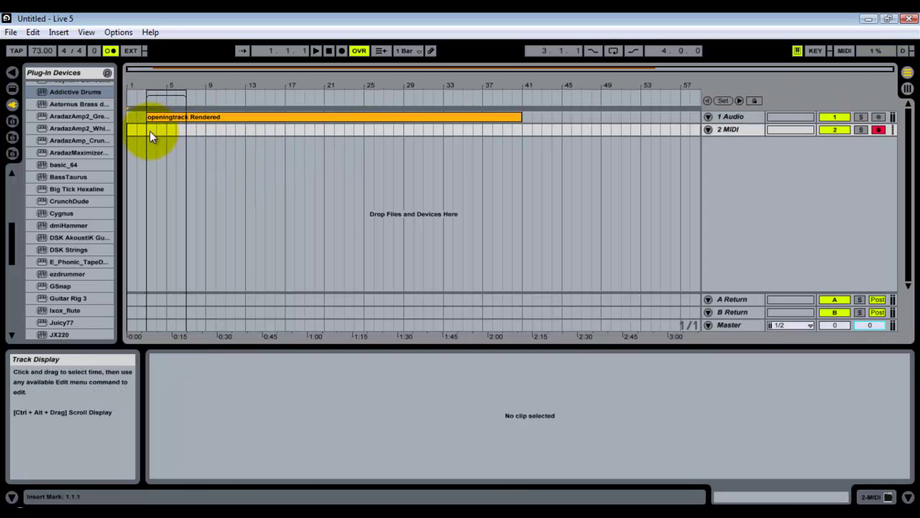
click(155, 117)
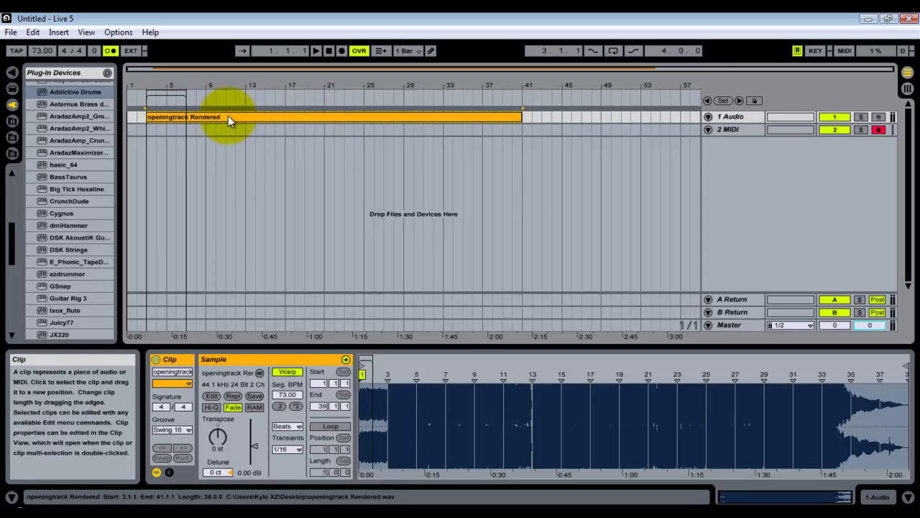
click(149, 130)
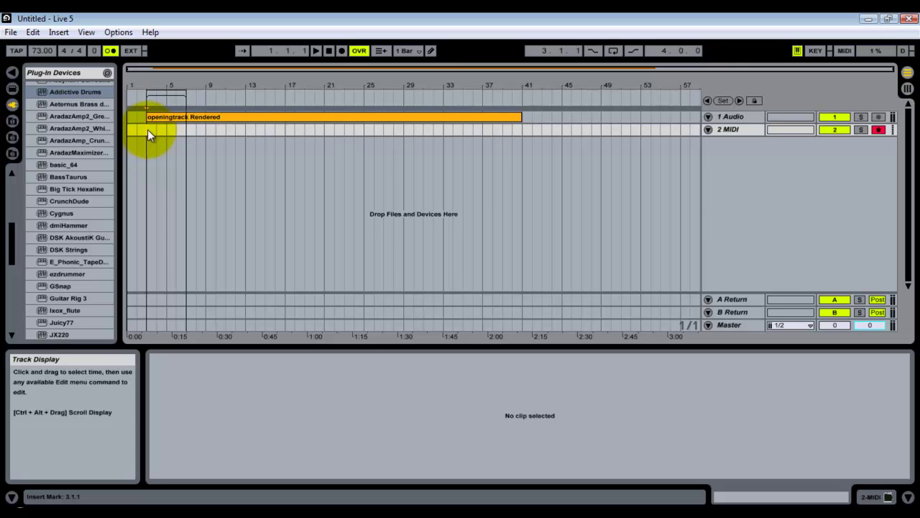
drag(145, 95, 199, 127)
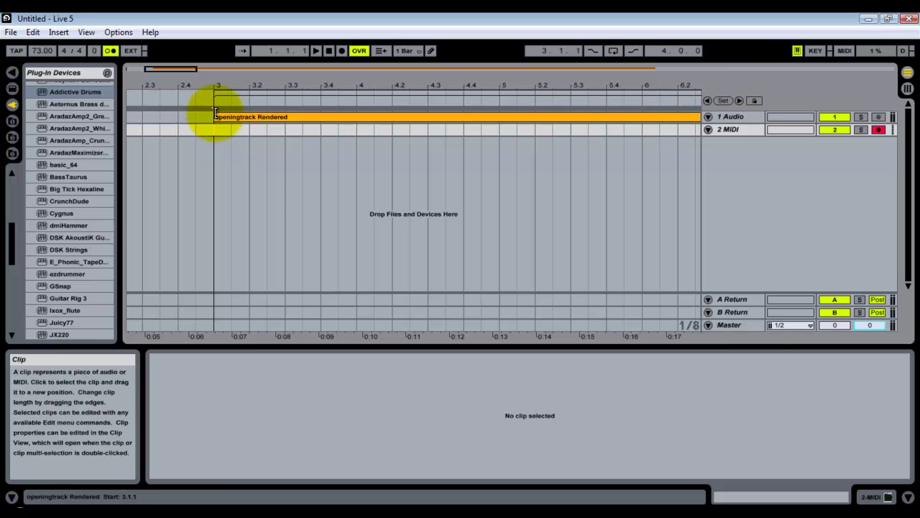
click(223, 117)
click(215, 130)
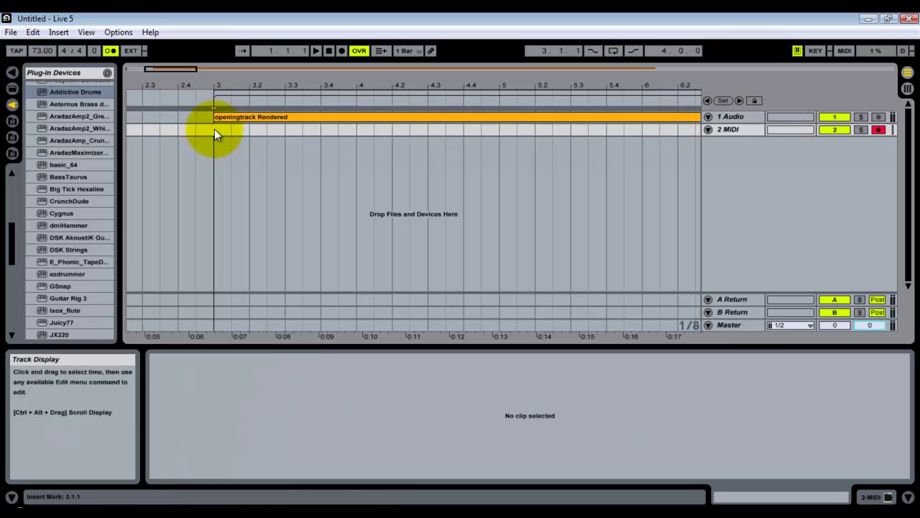
key(ctrl+v)
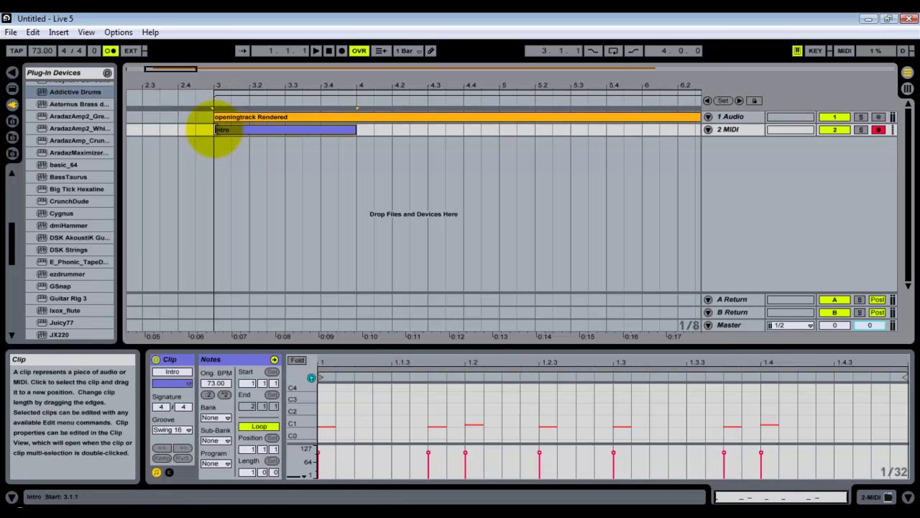
Step: Move the Intro clip on the MIDI track so that it starts at 5.1.1
drag(297, 85, 328, 128)
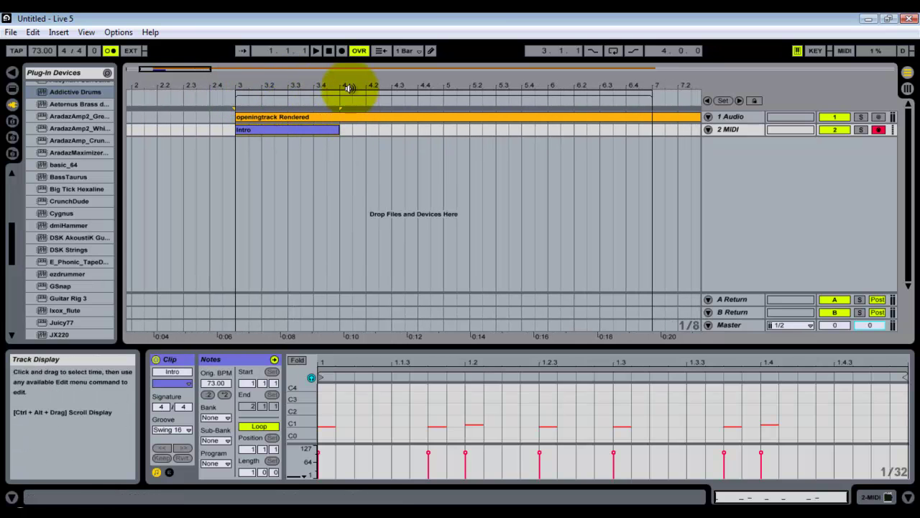
drag(353, 86, 175, 148)
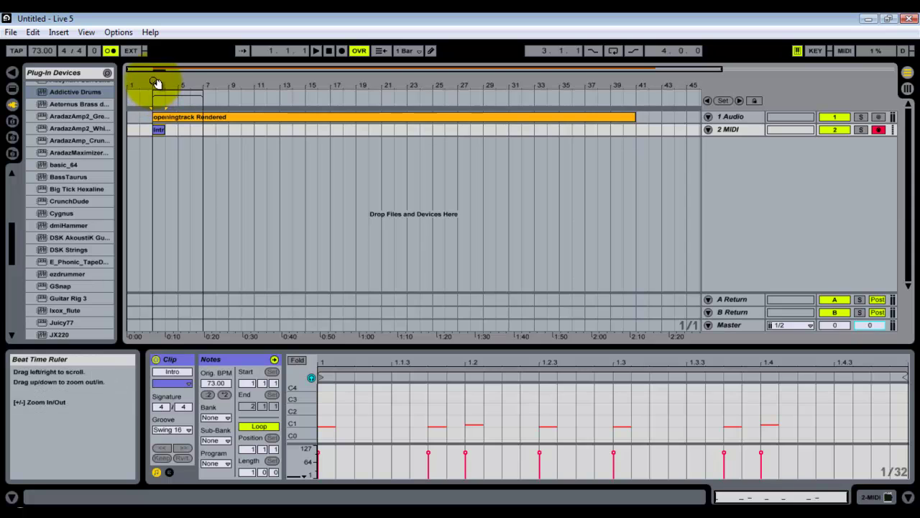
key(plus)
key(plus)
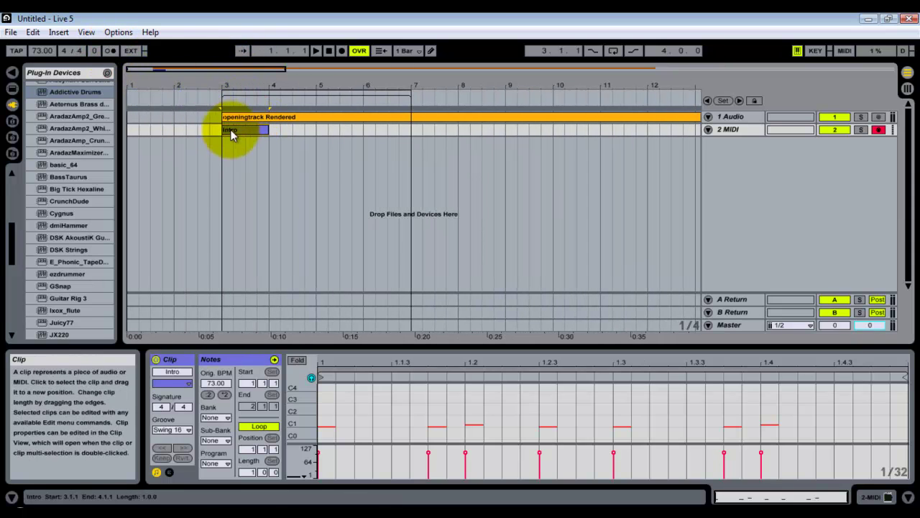
drag(237, 131, 271, 128)
drag(223, 129, 293, 129)
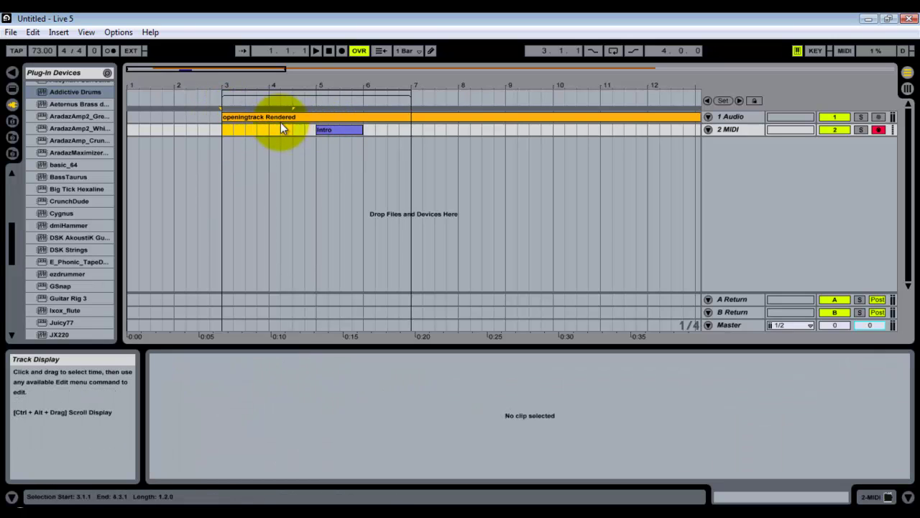
click(324, 130)
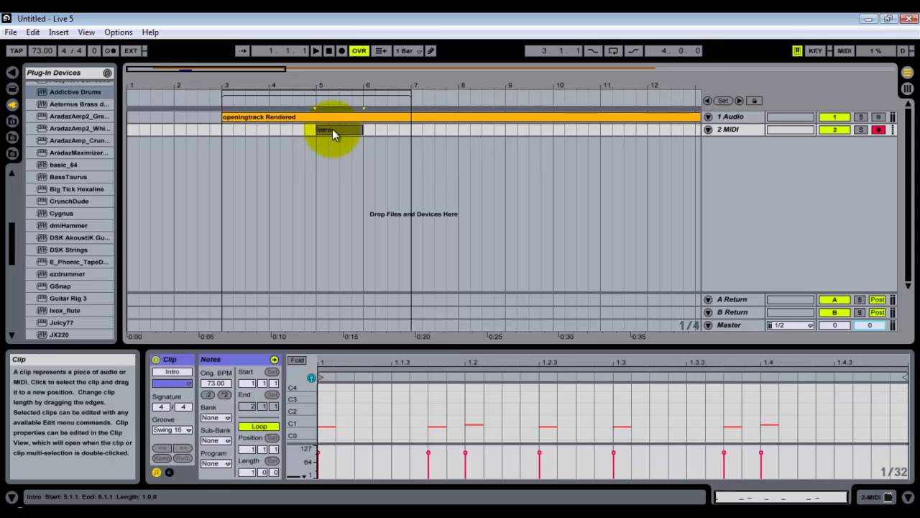
Step: Turn the metronome on and play the arrangement from 1.1.1
click(319, 119)
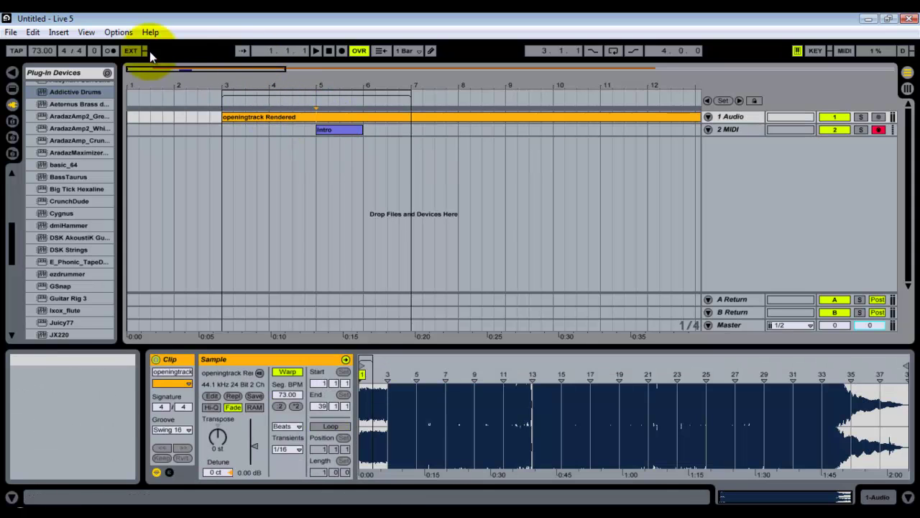
click(110, 51)
click(309, 77)
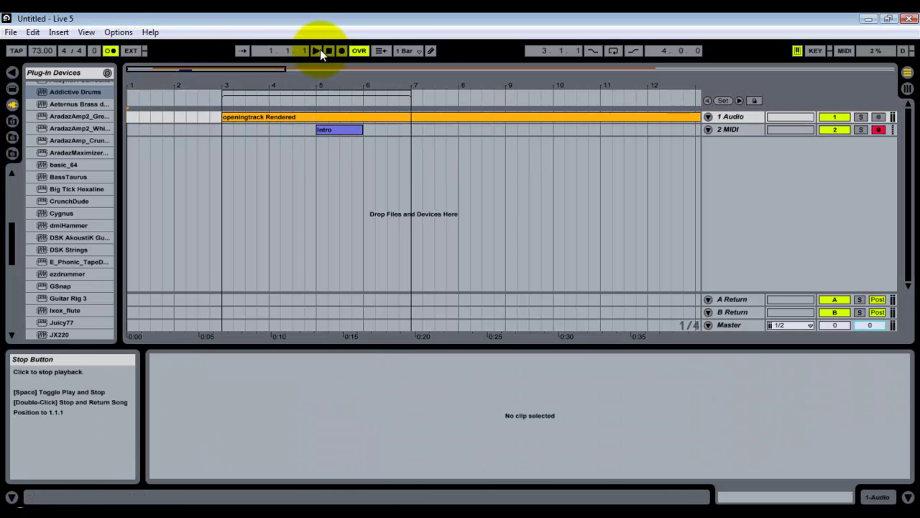
click(317, 50)
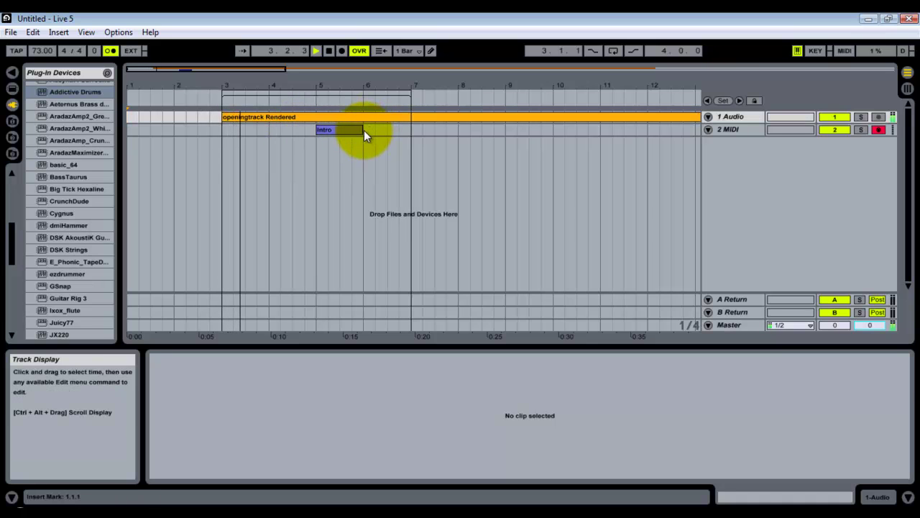
Step: During playback, extend the Intro clip's end to 9.1.1 and set the MIDI track's volume to 6 dB
drag(366, 128, 507, 131)
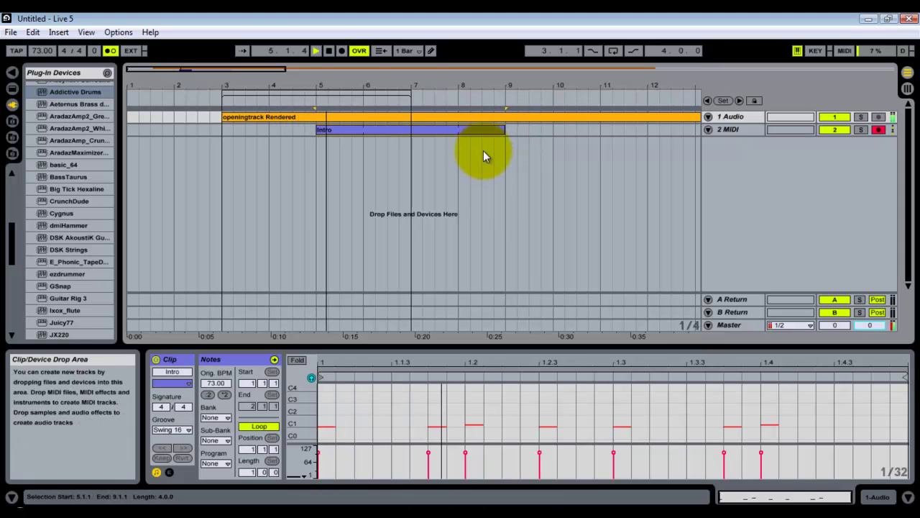
click(907, 87)
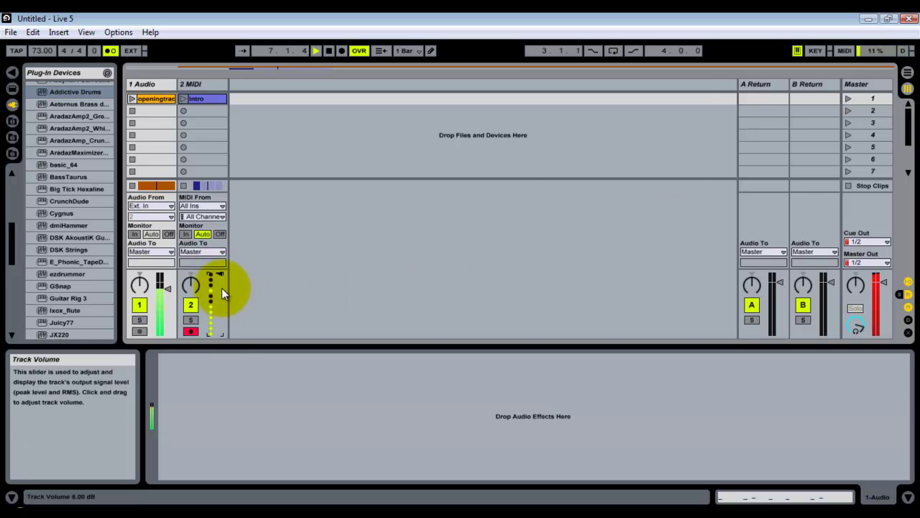
click(908, 72)
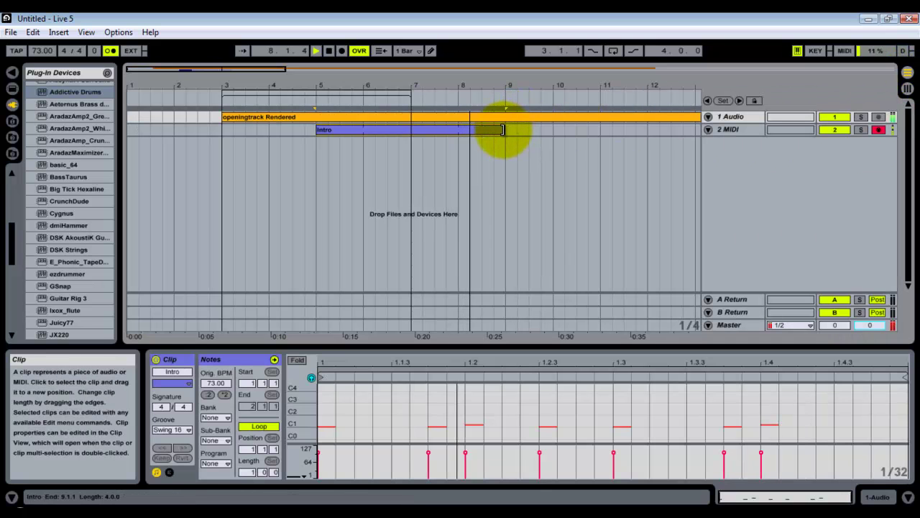
Step: Extend the looping Intro clip further in the arrangement so that it ends at 15.1.1
drag(504, 130, 558, 136)
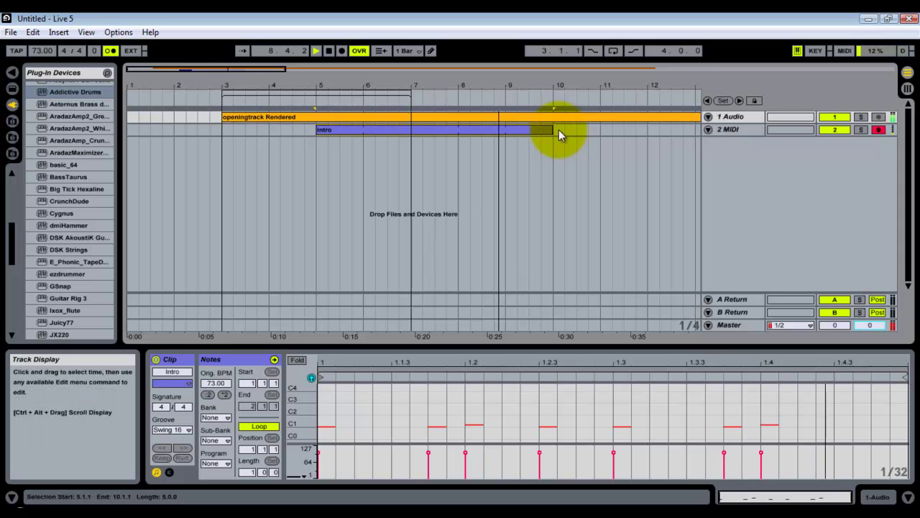
drag(581, 86, 578, 86)
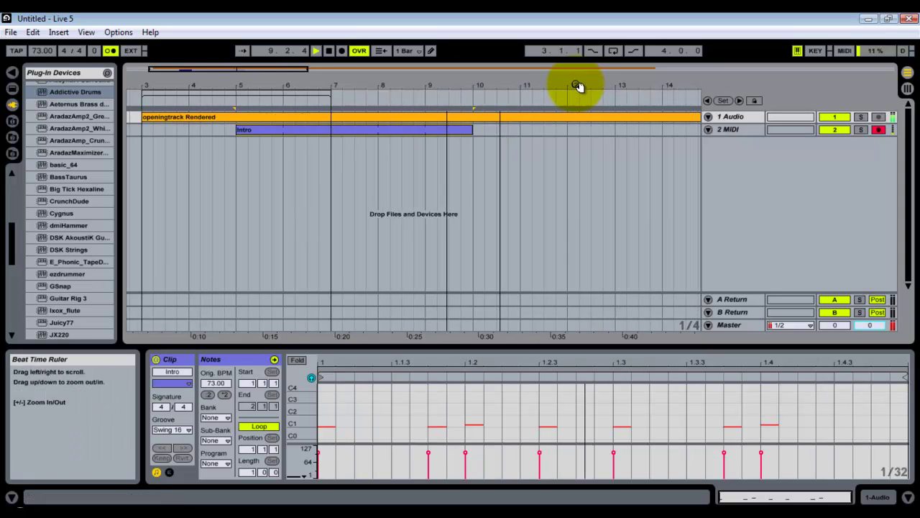
drag(470, 130, 660, 128)
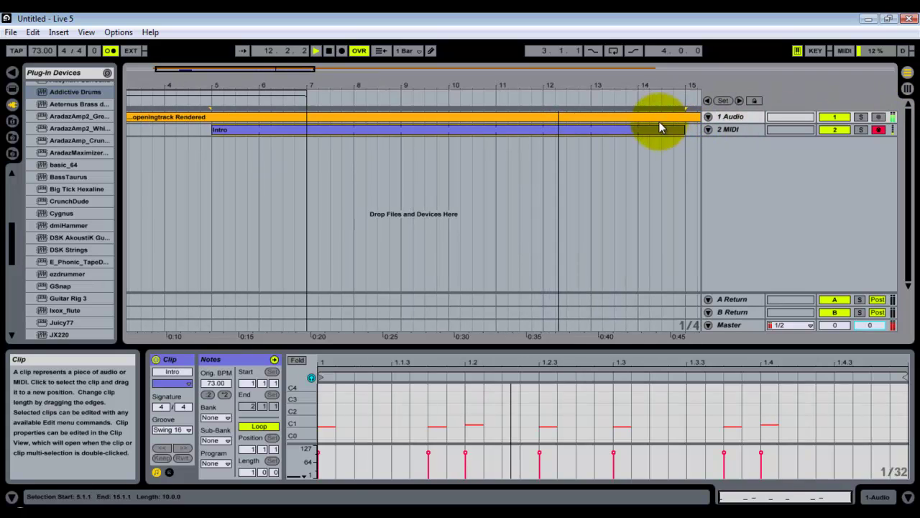
Step: Stop playback and select the section from 13.1.1 to 14.1.1 of the Intro clip
click(595, 134)
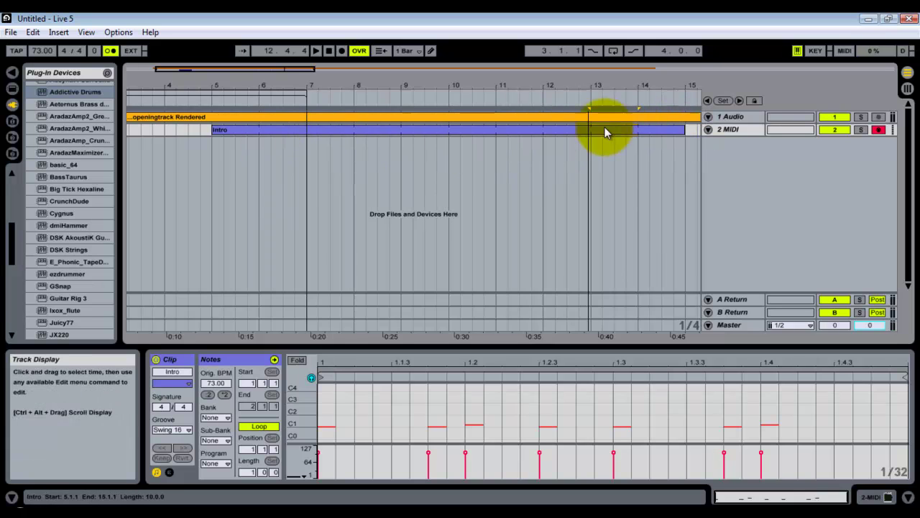
click(273, 131)
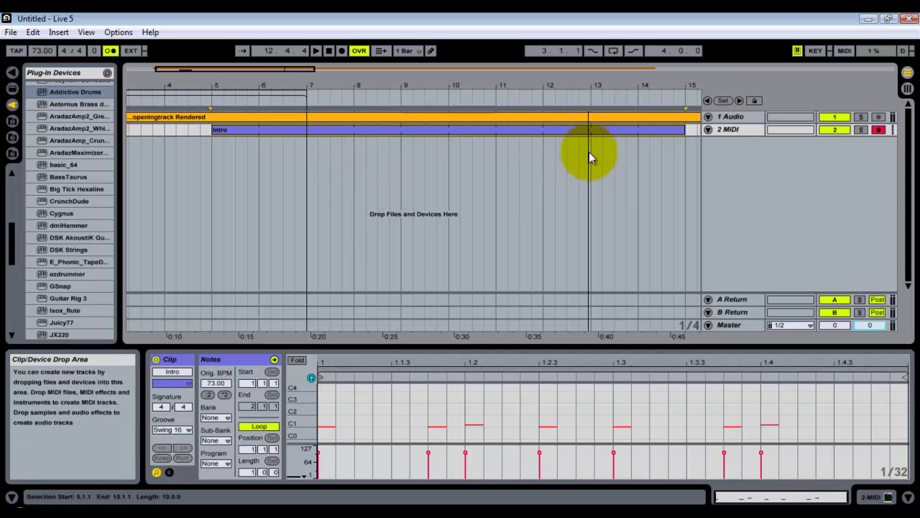
drag(593, 142, 616, 139)
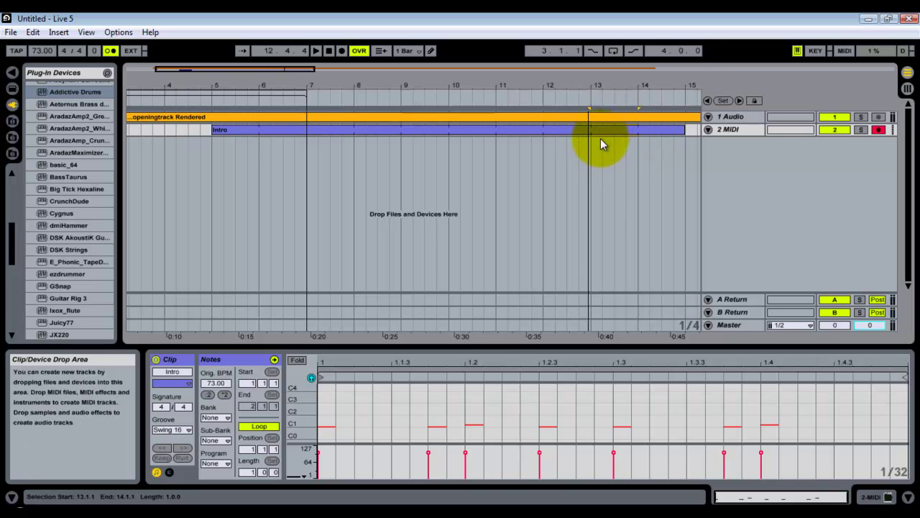
Step: Create an empty MIDI clip in the MIDI track's second Session View slot and return to the Arrangement View
click(908, 89)
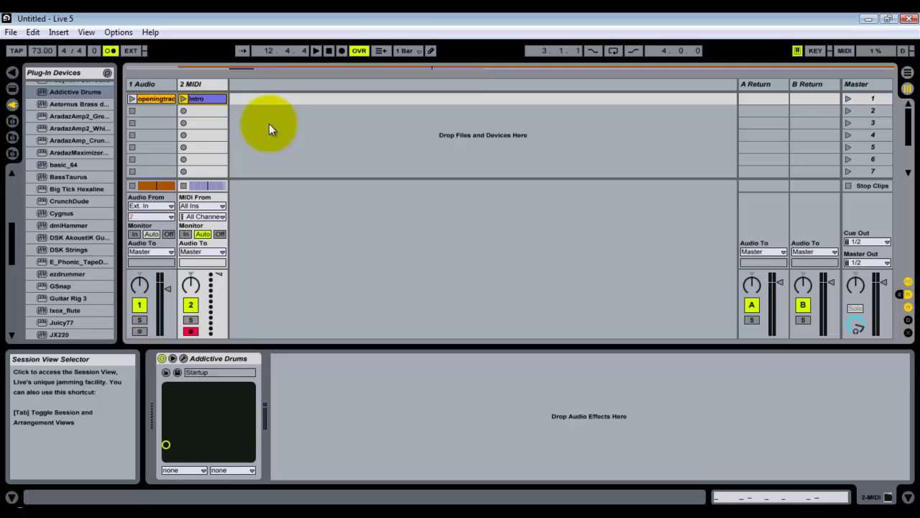
double_click(201, 110)
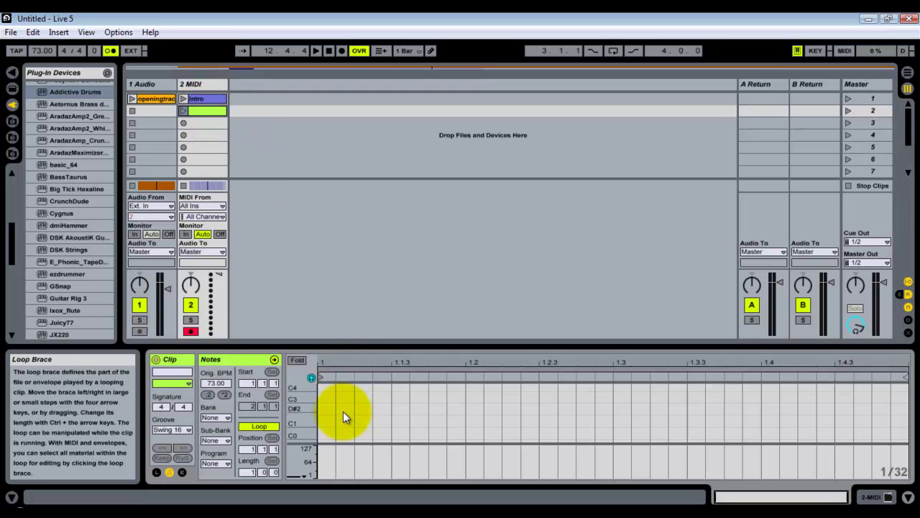
click(907, 72)
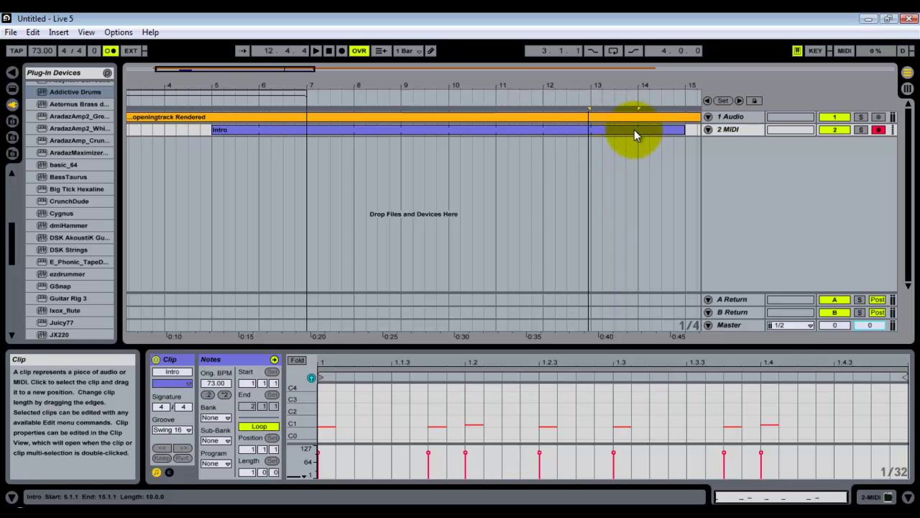
Step: Separate the section from 13.1.1 to 14.1.1 of the Intro clip into its own one-bar clip
mouse_move(613, 137)
mouse_down()
mouse_move(636, 137)
mouse_move(596, 144)
mouse_up()
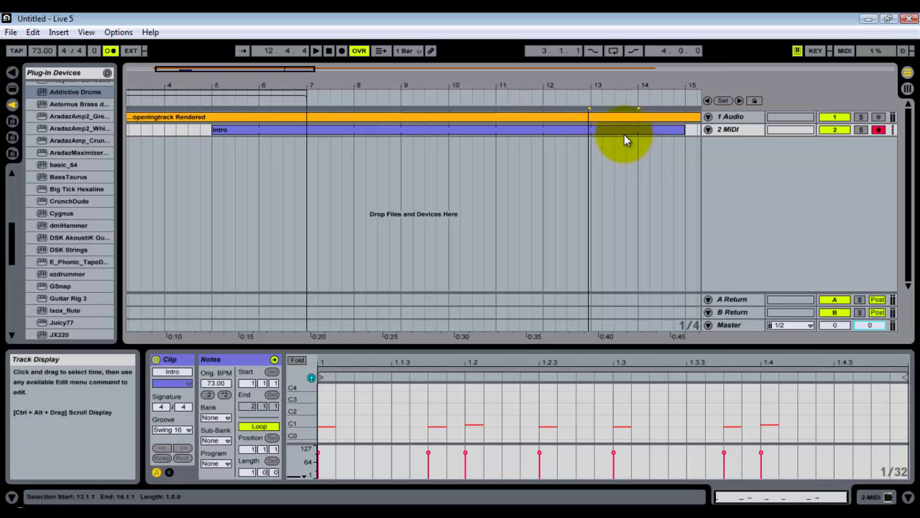
click(623, 135)
key(Delete)
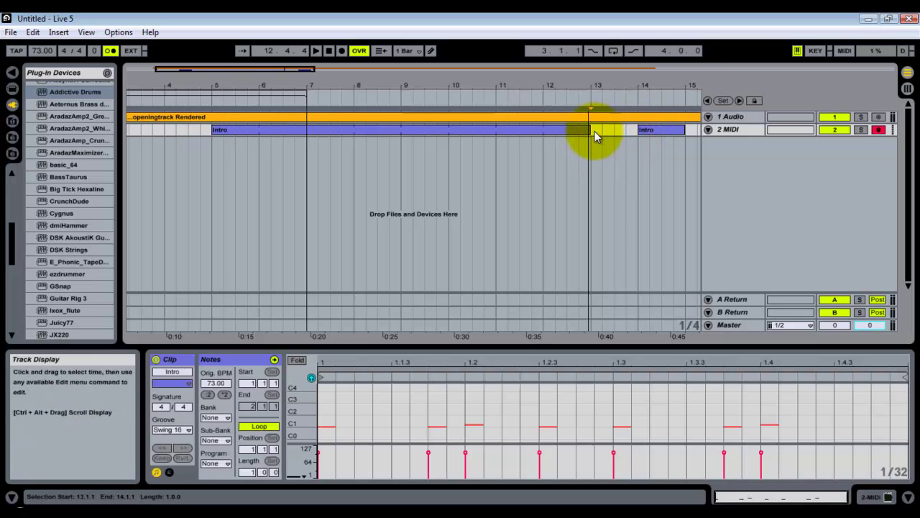
key(ctrl+z)
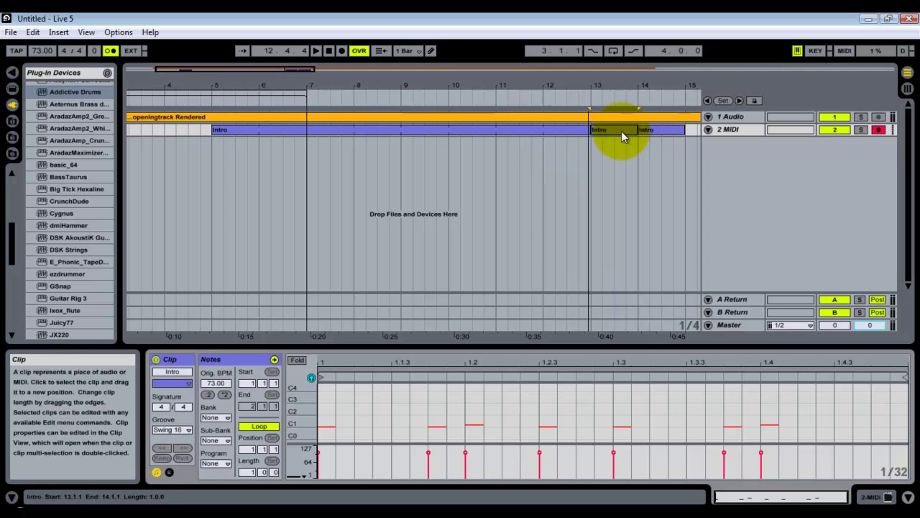
Step: Raise the pitch of the second note in the Intro clip spanning 5.1.1 to 13.1.1
drag(530, 400, 560, 436)
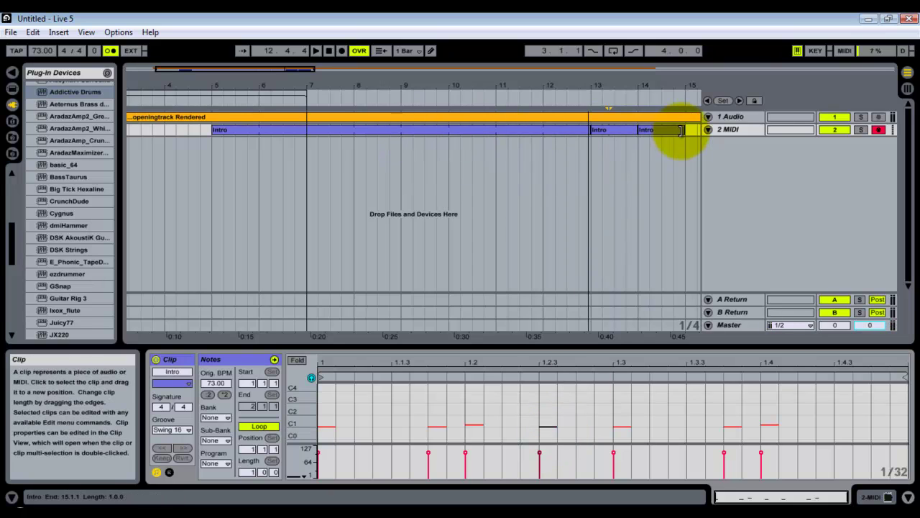
click(422, 134)
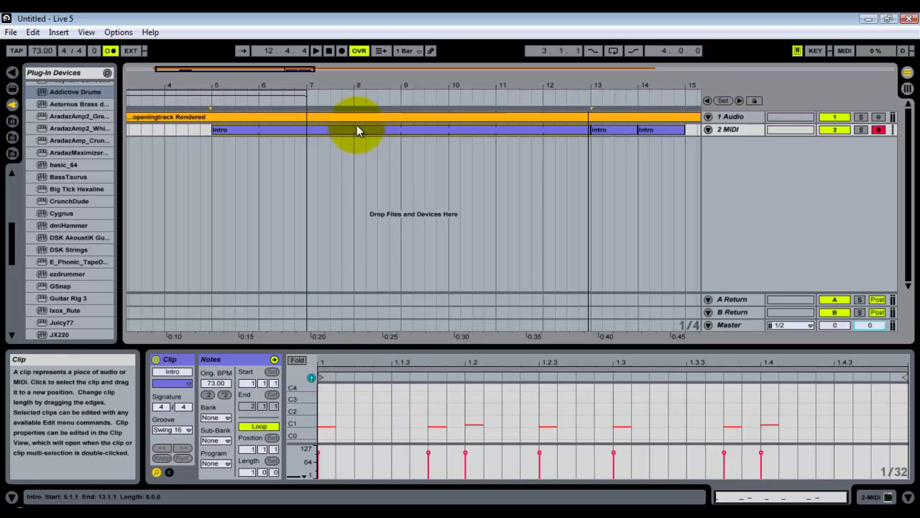
click(438, 426)
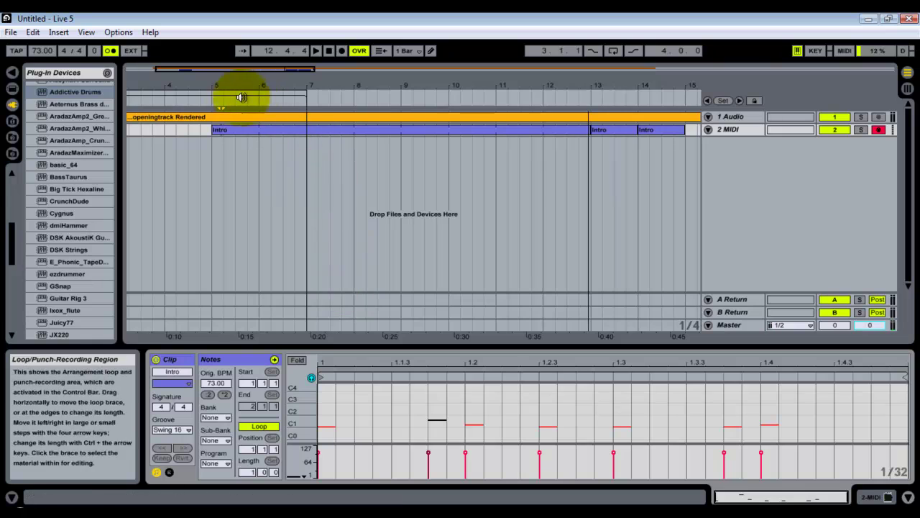
click(425, 131)
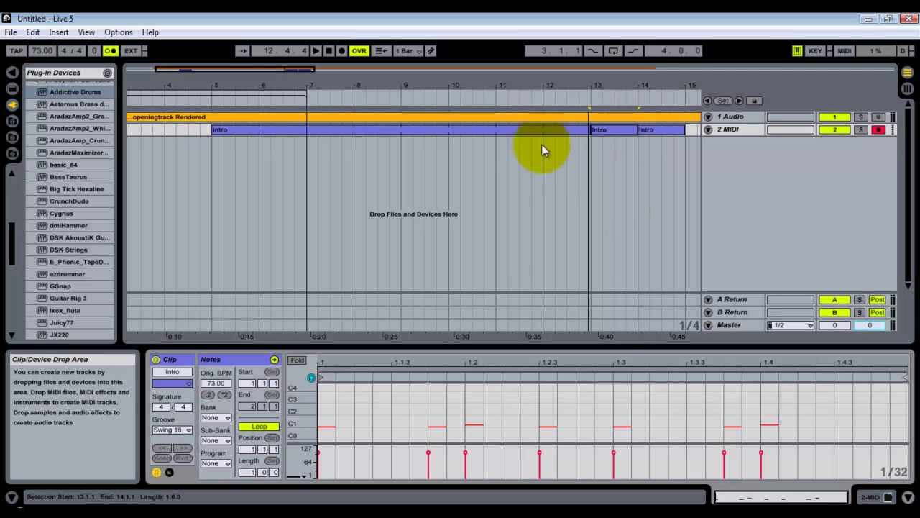
Step: Play the arrangement from just before bar 5 and shift the long Intro clip's second note to a higher pitch
click(504, 128)
click(205, 97)
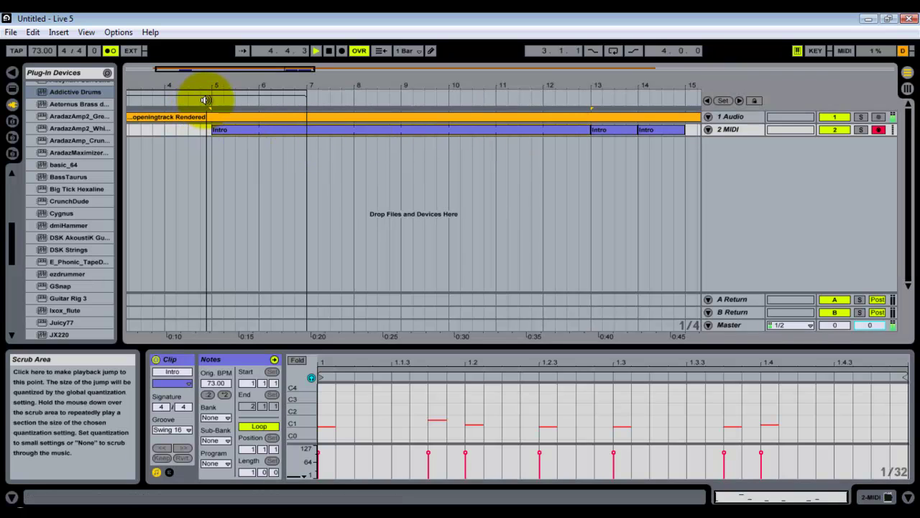
click(441, 431)
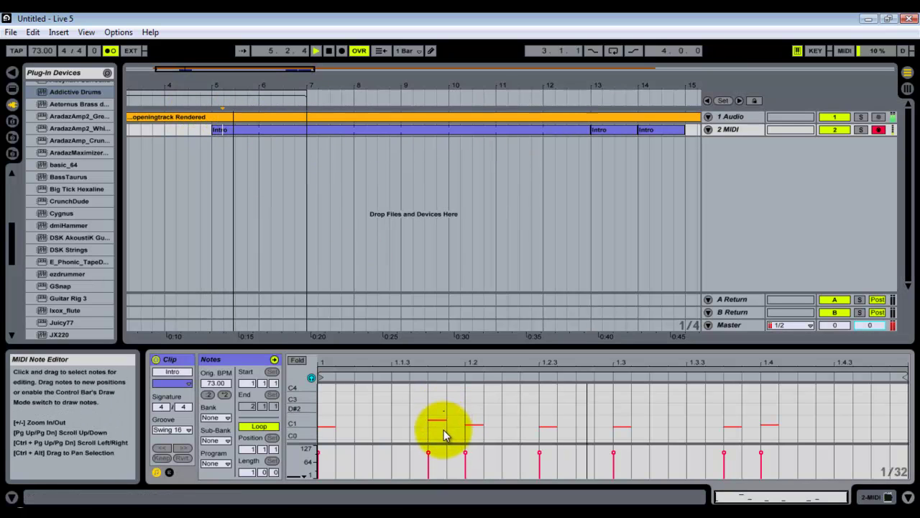
key(Down)
key(Down)
key(Down)
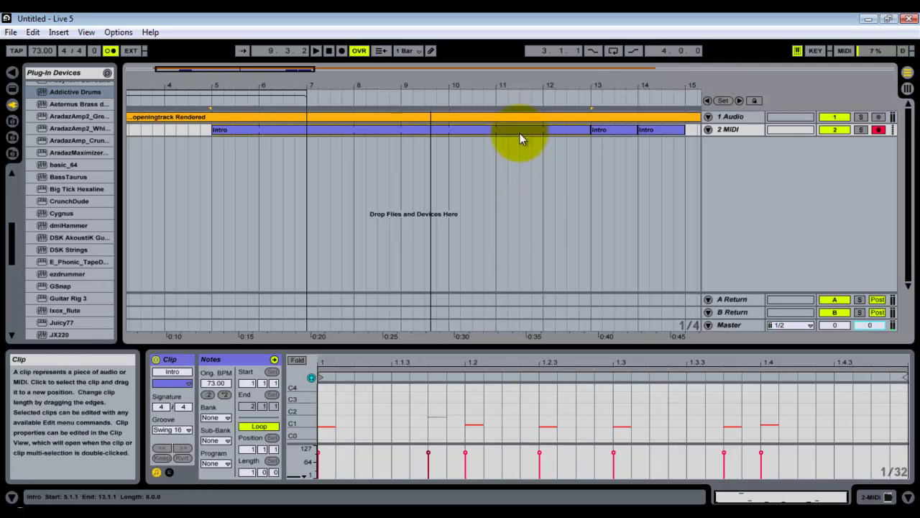
Step: Move the empty clip in the MIDI track from the second to the fifth Session View slot
drag(577, 85, 365, 82)
click(462, 127)
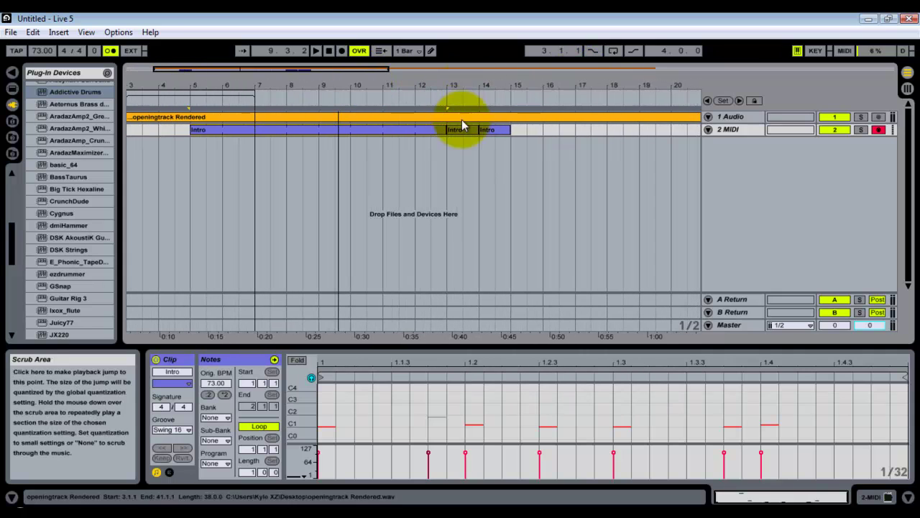
click(907, 88)
click(211, 109)
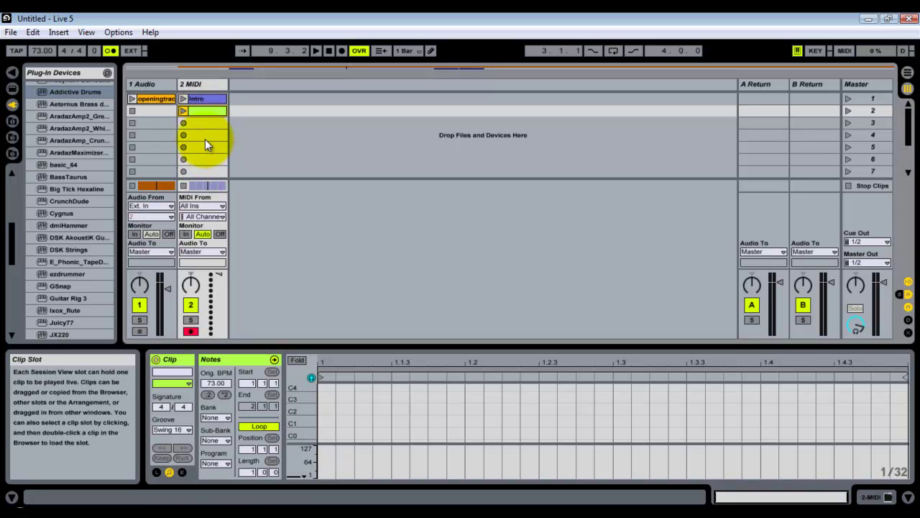
drag(200, 114, 201, 147)
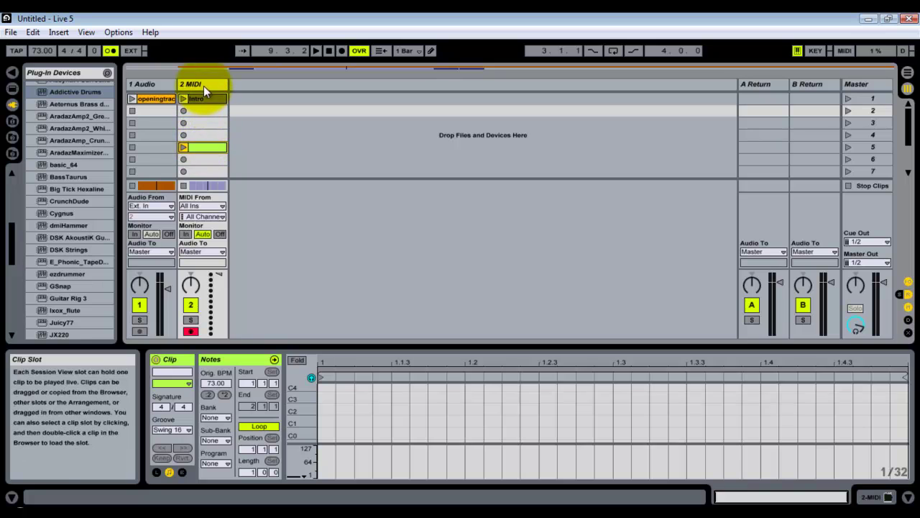
Step: Create another empty MIDI clip in the MIDI track's second Session View slot
click(203, 84)
click(908, 87)
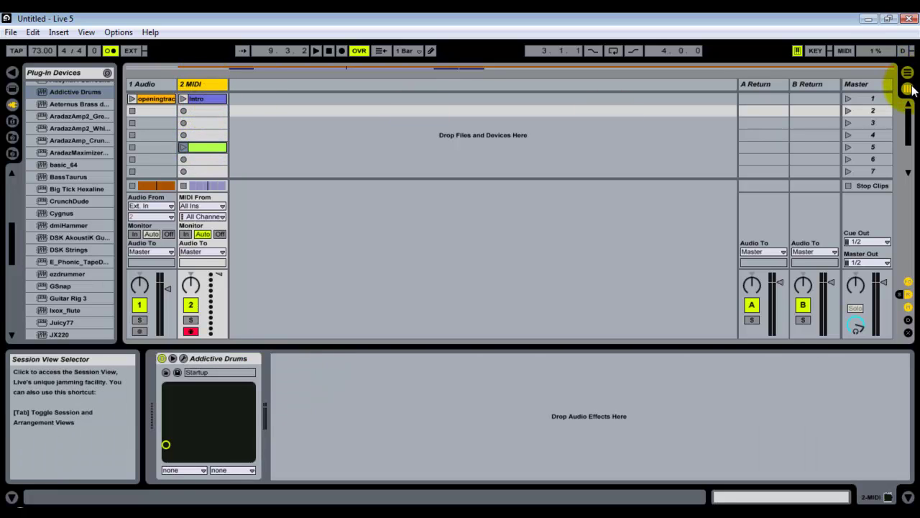
double_click(211, 110)
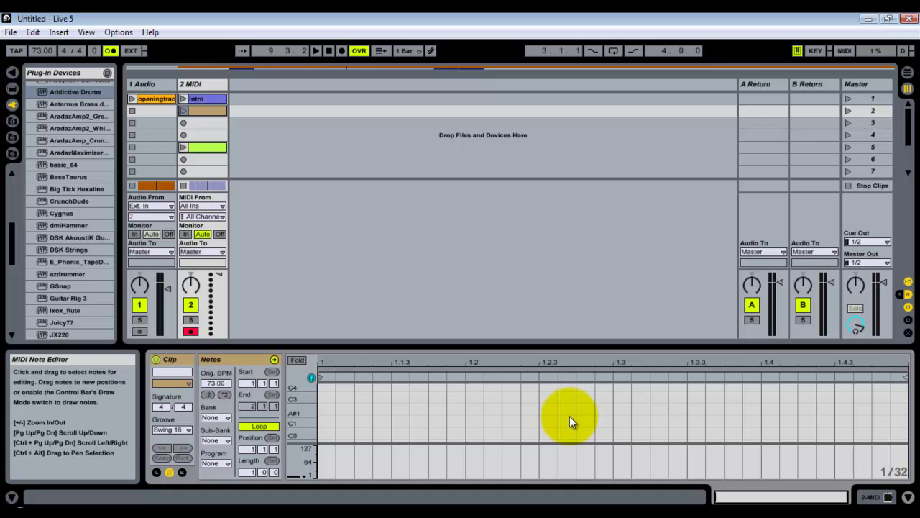
Step: Place the empty second-slot clip on the arrangement's MIDI track so that it spans bars 25 to 29
click(907, 72)
drag(622, 84, 370, 127)
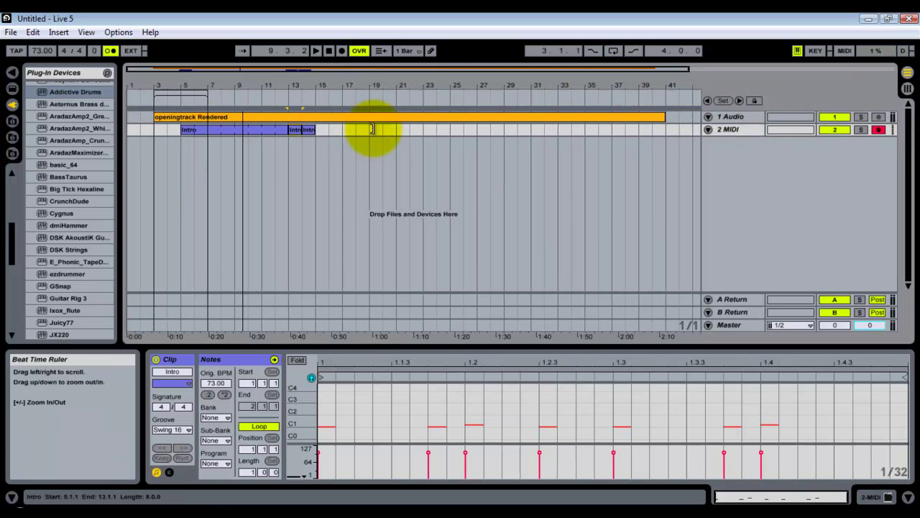
click(382, 138)
key(Tab)
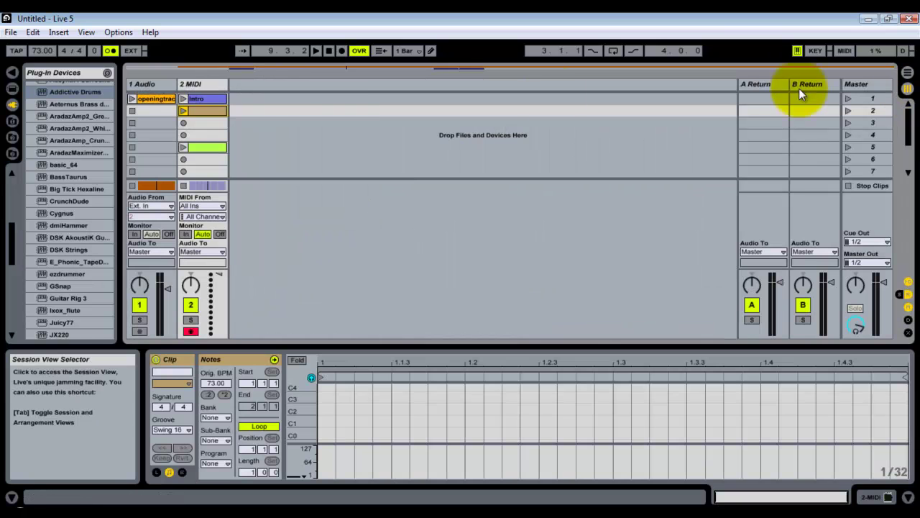
key(Tab)
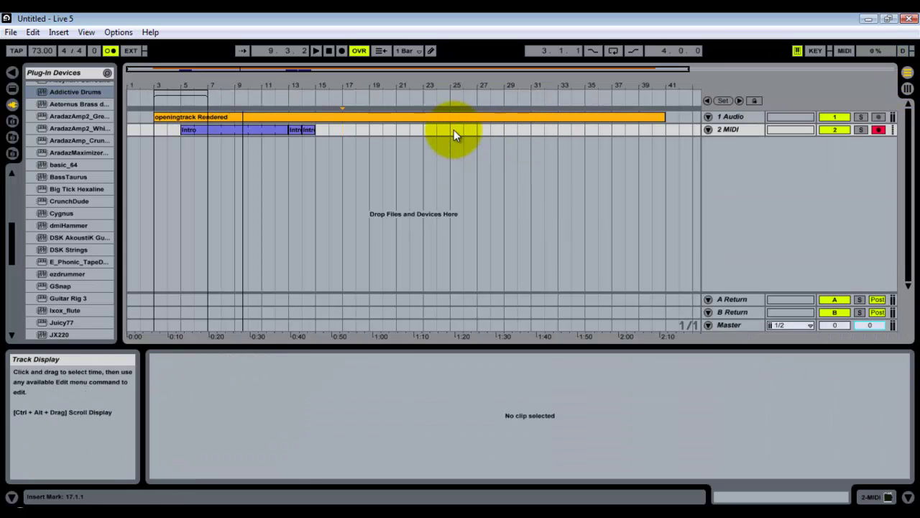
drag(454, 129, 481, 131)
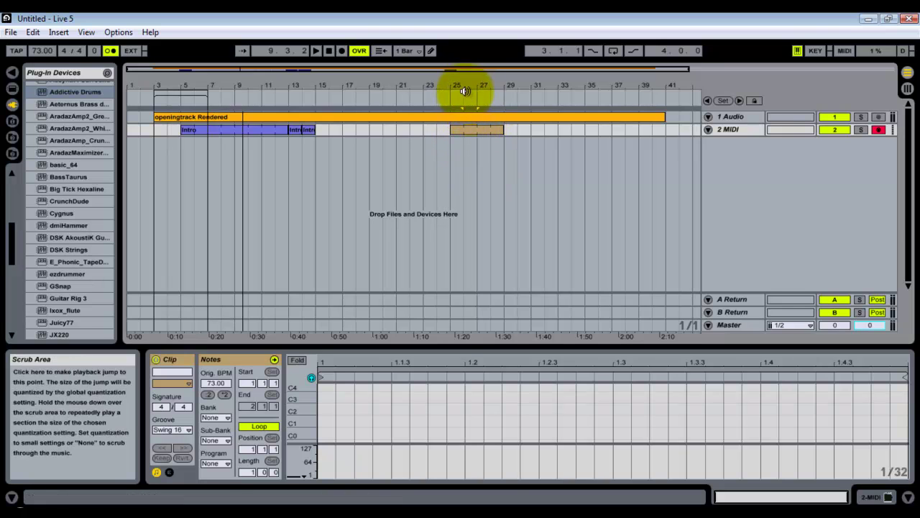
Step: Separate the section from 26.3.1 to 27.1.1 of the empty arrangement clip and return to the Session View
drag(465, 87, 489, 130)
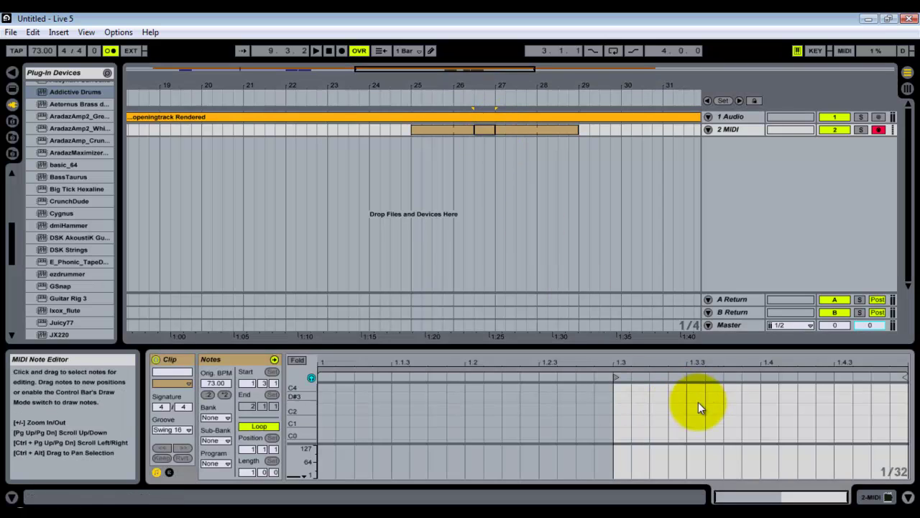
drag(524, 92, 530, 86)
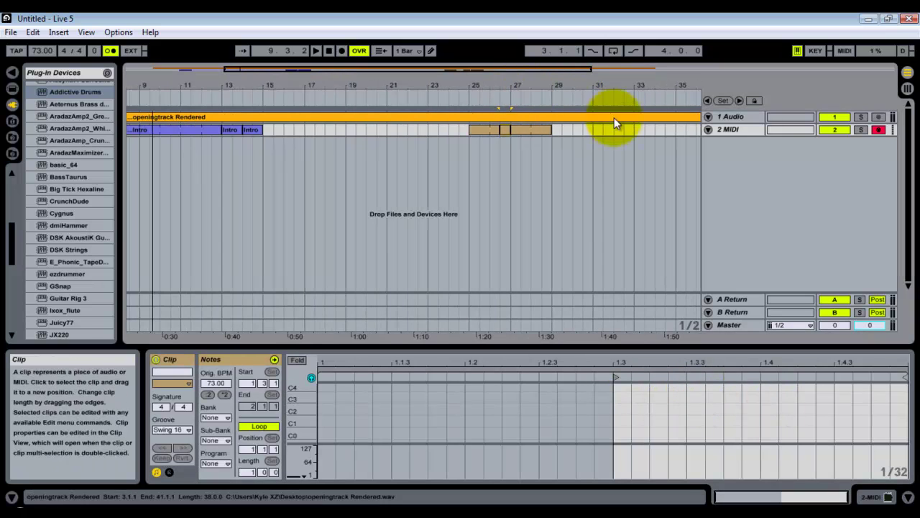
click(908, 89)
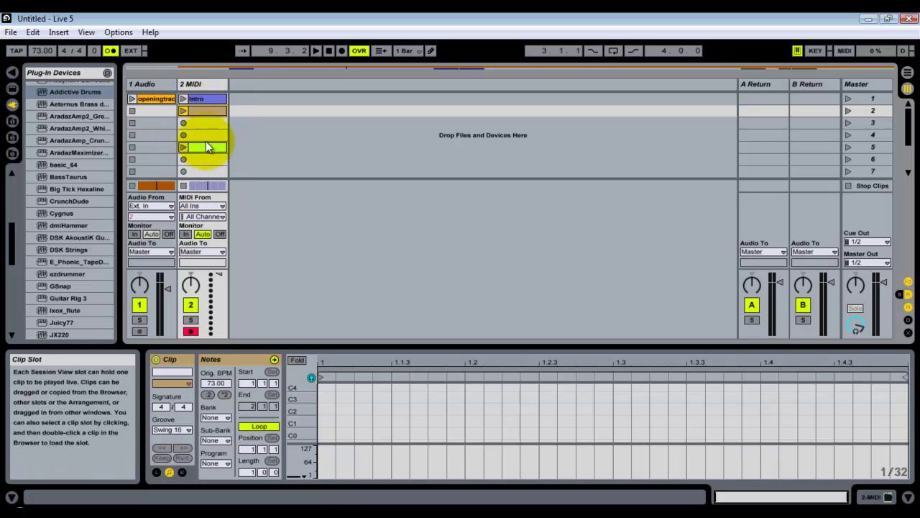
Step: Look through the MIDI track's filled and empty clip slots in the Session View
scroll(206, 141, down, 8)
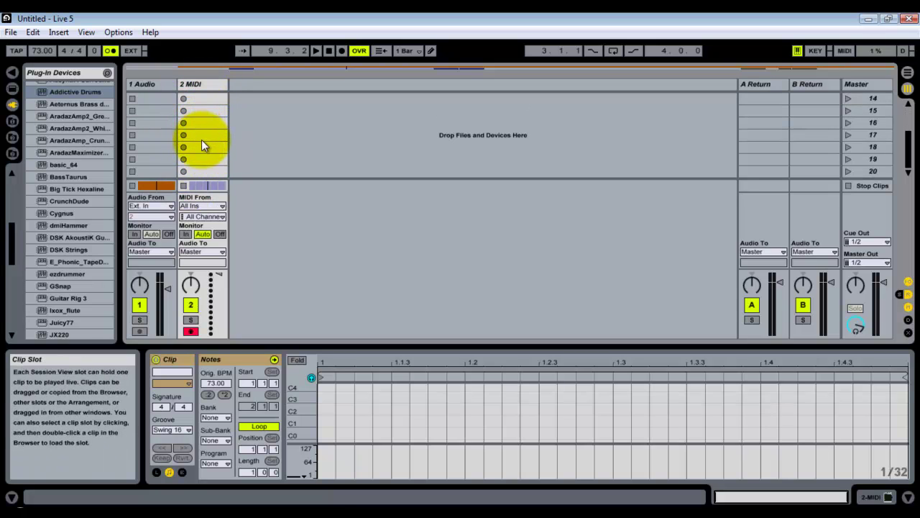
scroll(202, 140, up, 13)
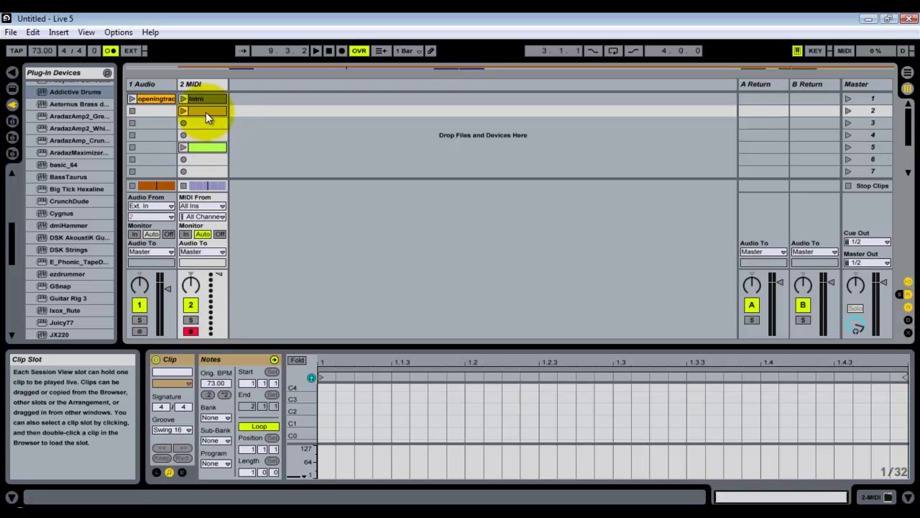
scroll(205, 122, down, 8)
scroll(201, 133, up, 5)
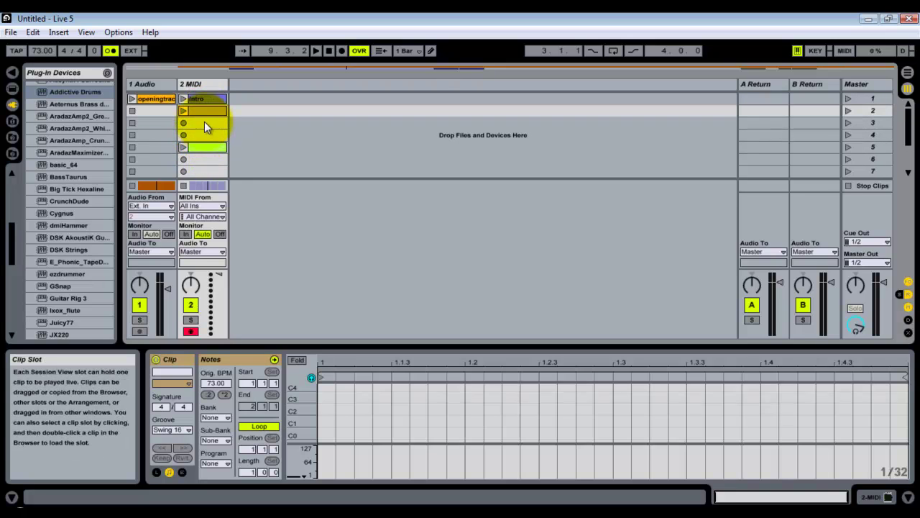
click(206, 113)
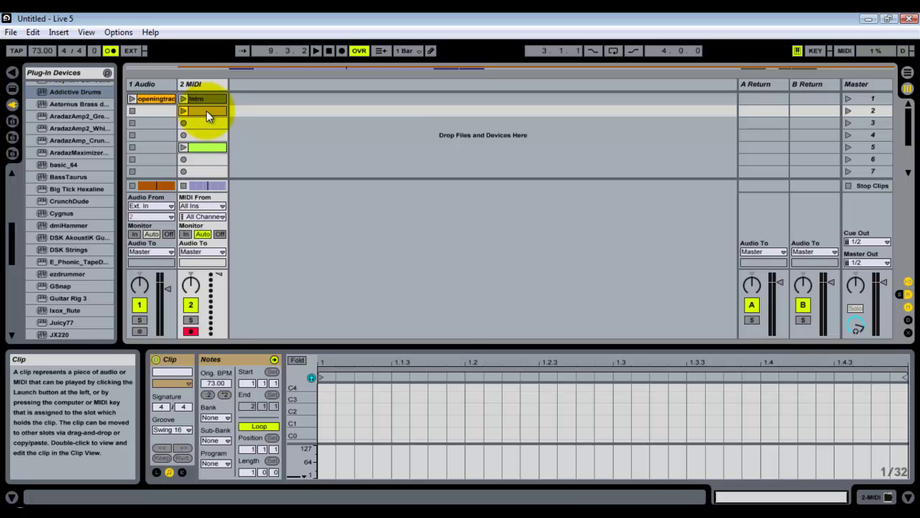
click(206, 125)
click(206, 137)
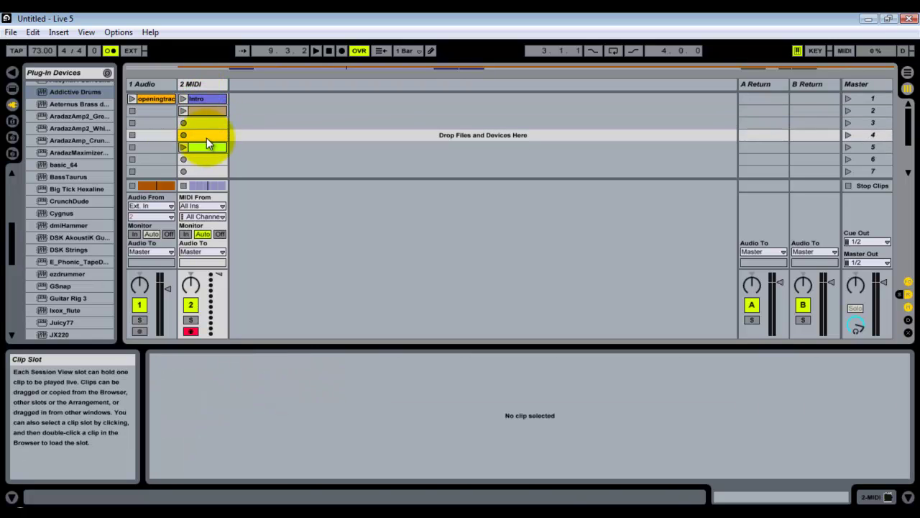
click(206, 122)
click(207, 113)
click(206, 123)
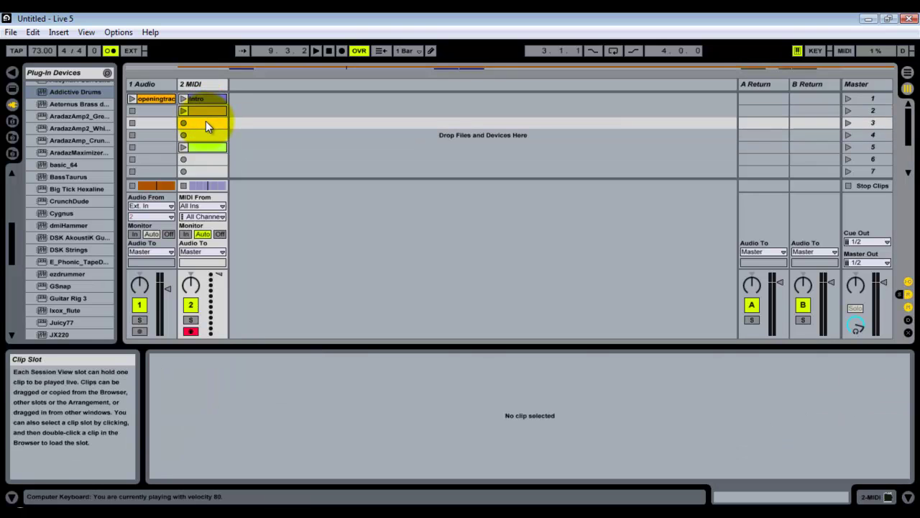
click(210, 86)
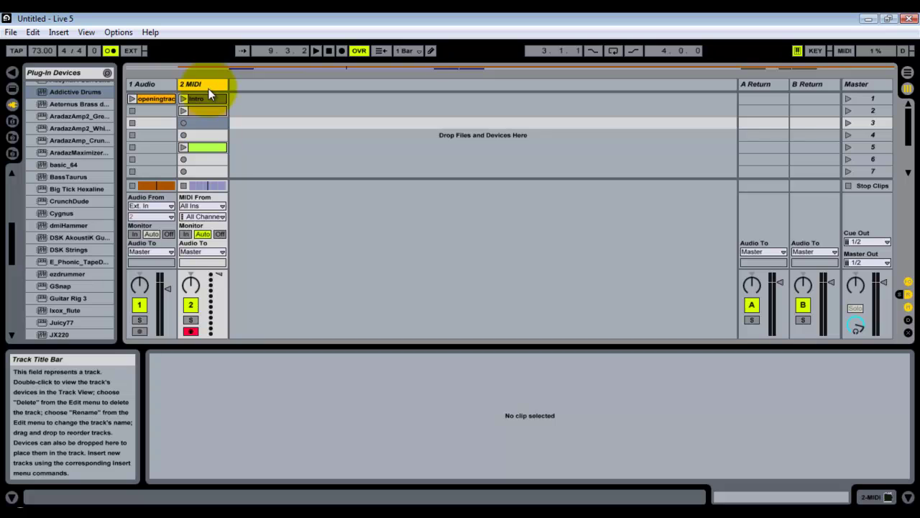
Step: Open the Intro clip from the MIDI track's first slot and select all its notes
click(205, 99)
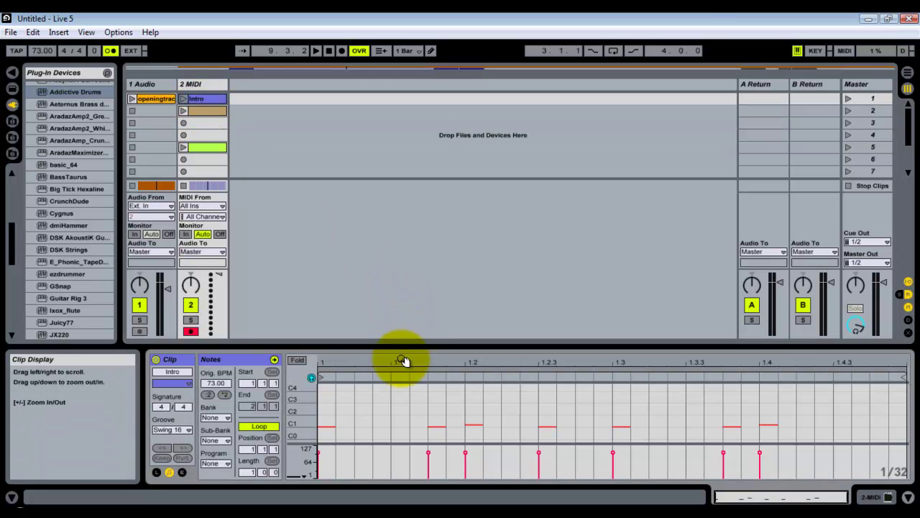
drag(309, 409, 309, 409)
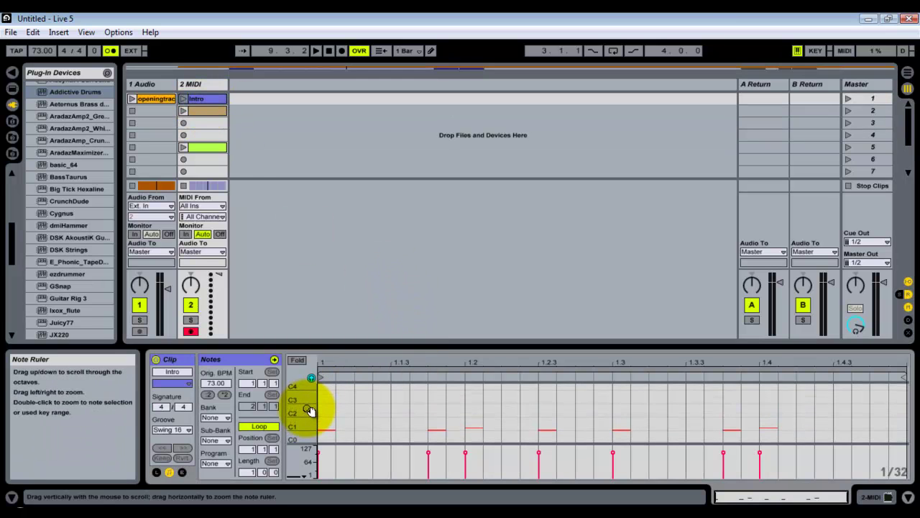
click(440, 430)
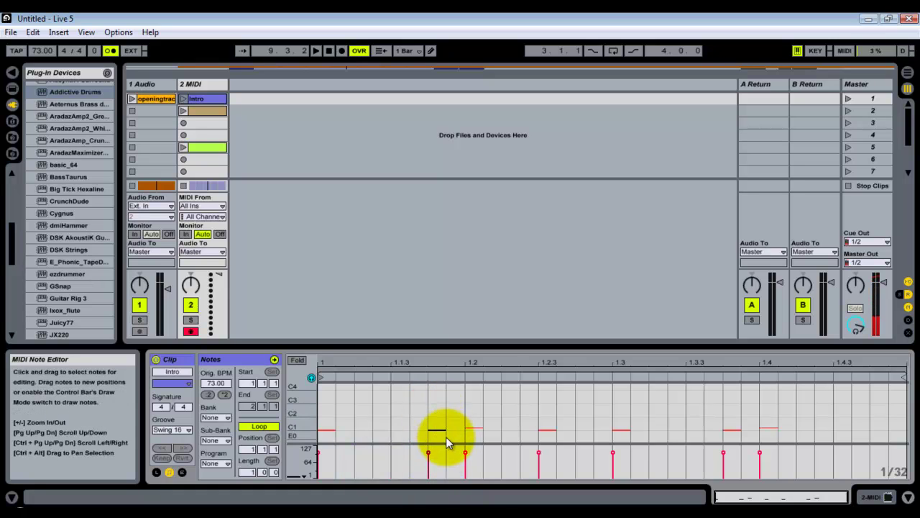
click(343, 423)
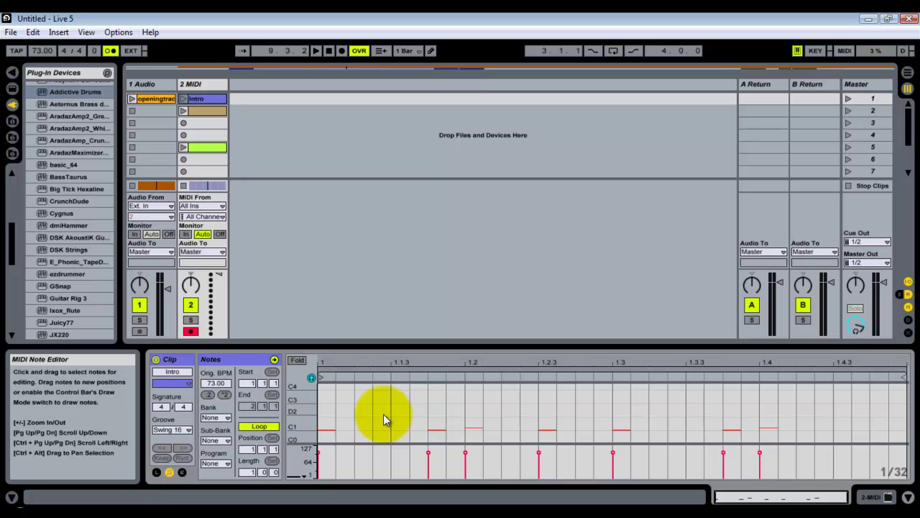
key(ctrl+a)
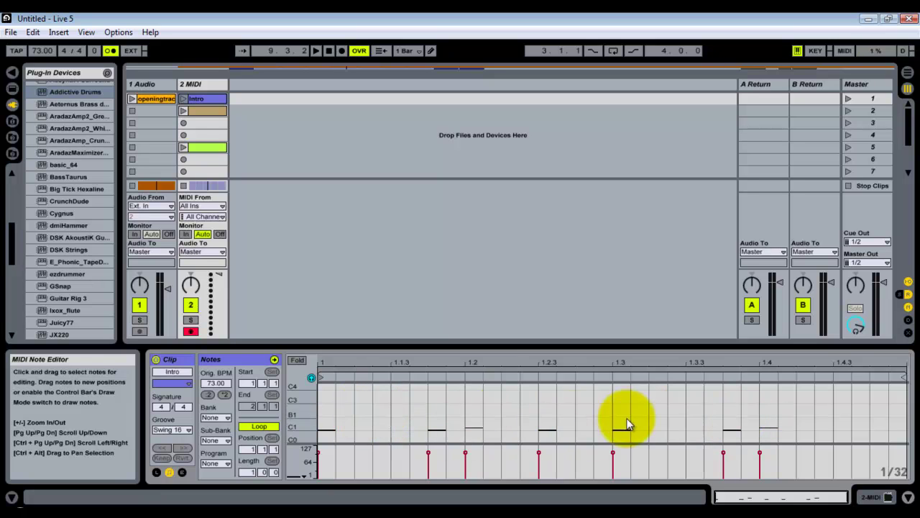
Step: Adjust the velocity of the Intro clip's note at 1.2.3, lowering it to 60 and raising it close to the maximum
click(540, 455)
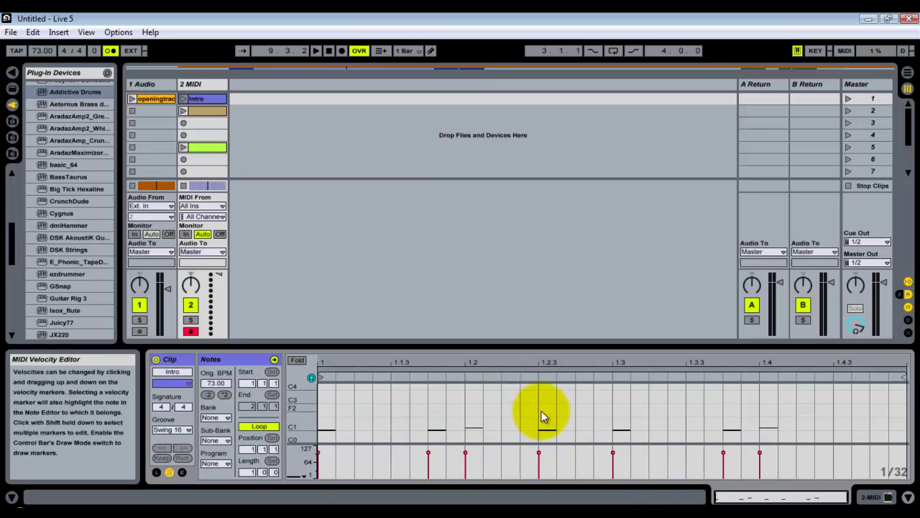
click(547, 430)
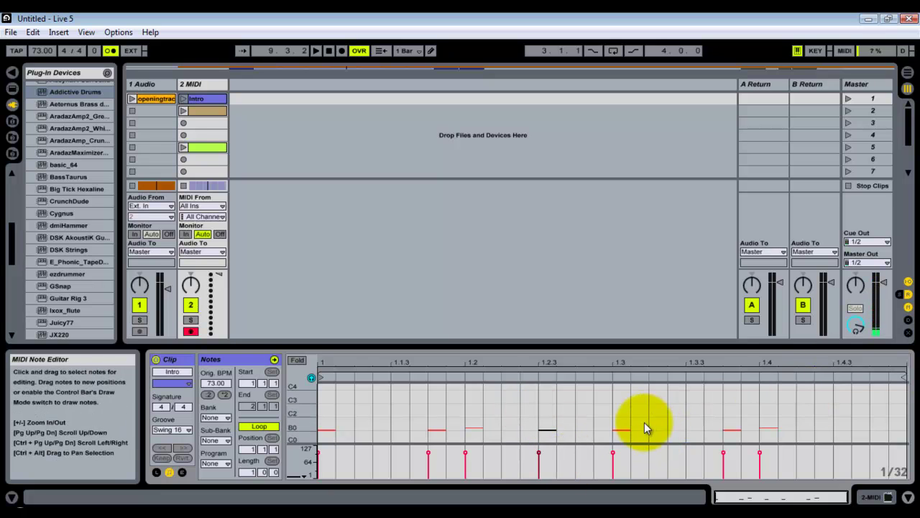
click(541, 452)
drag(540, 458, 540, 457)
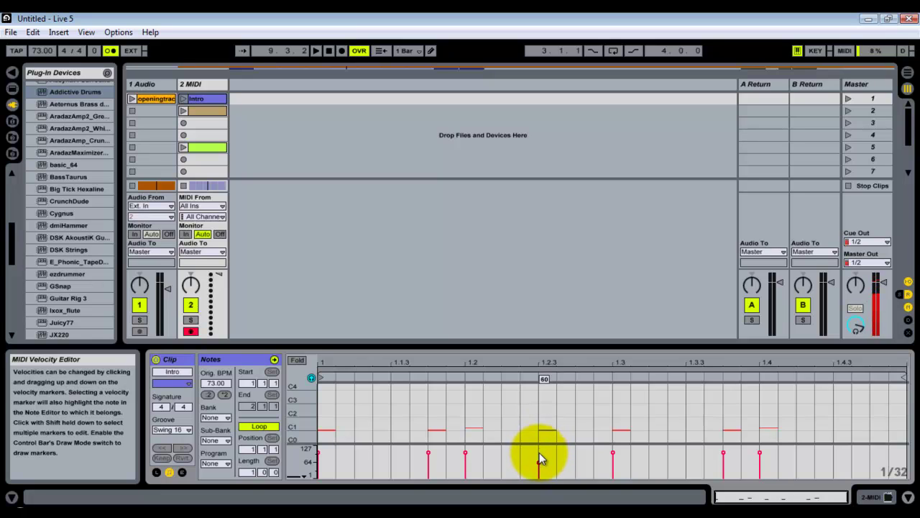
drag(539, 452, 539, 448)
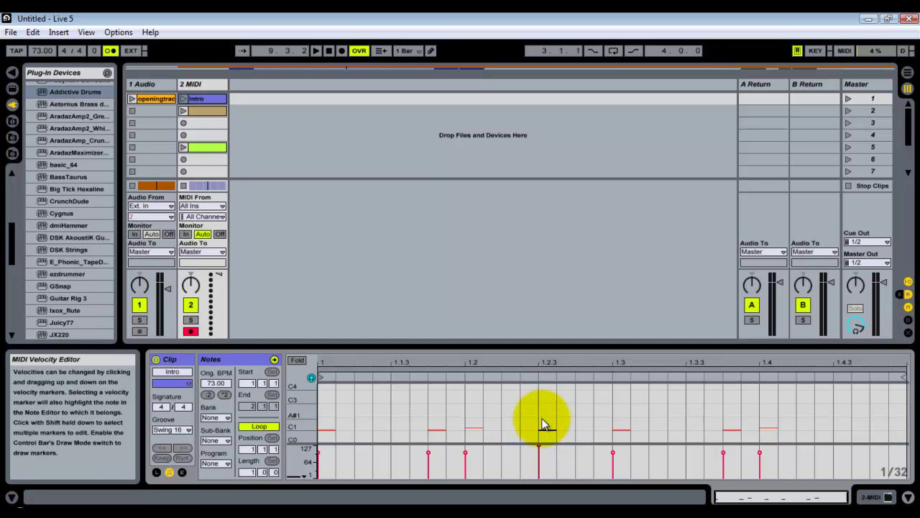
Step: Vary the velocity of the Intro clip's note at 1.2.3 between 127 and 55, and return it level with the neighbouring notes
click(539, 451)
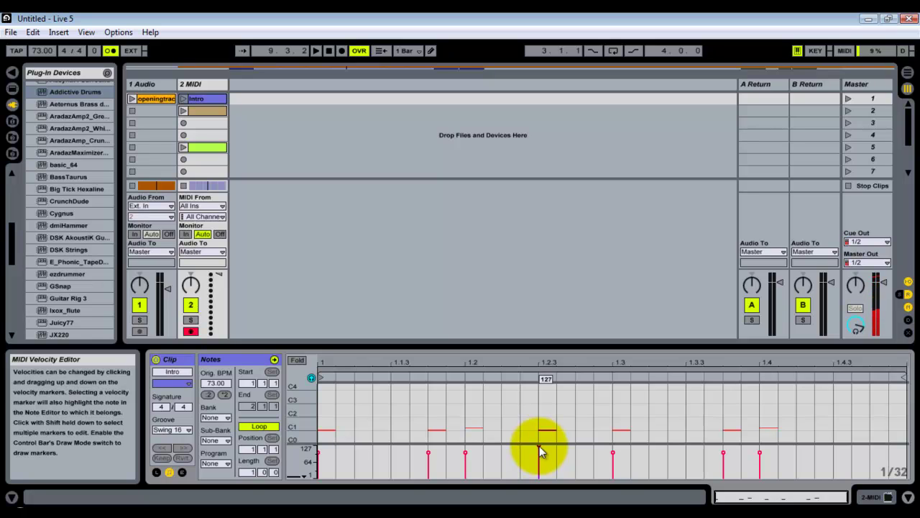
drag(539, 447, 542, 467)
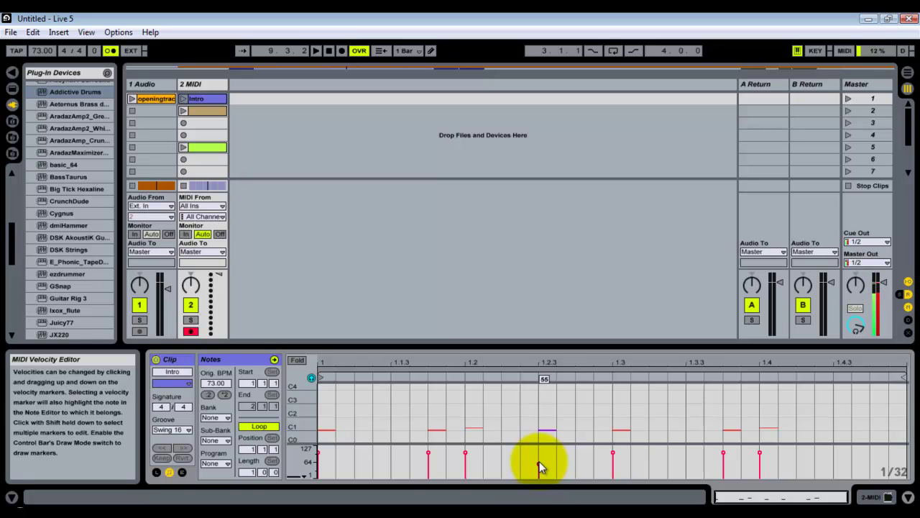
drag(541, 467, 539, 469)
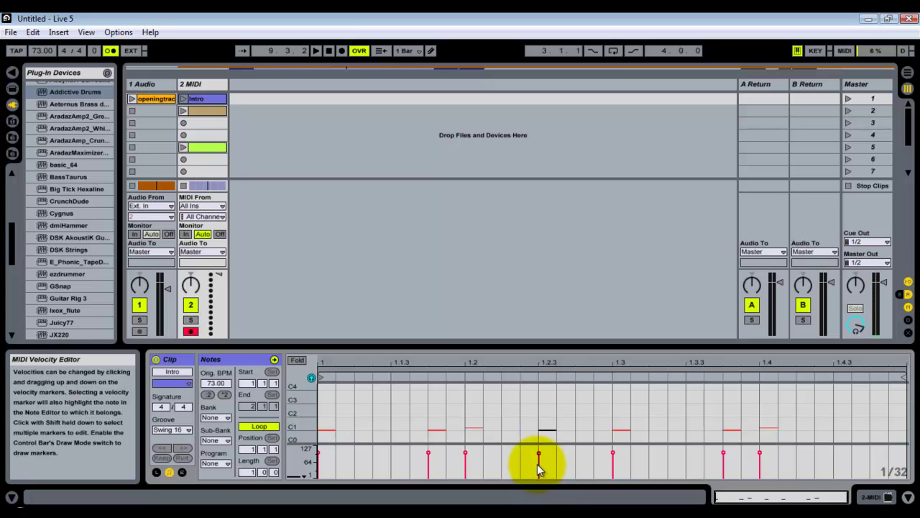
click(612, 454)
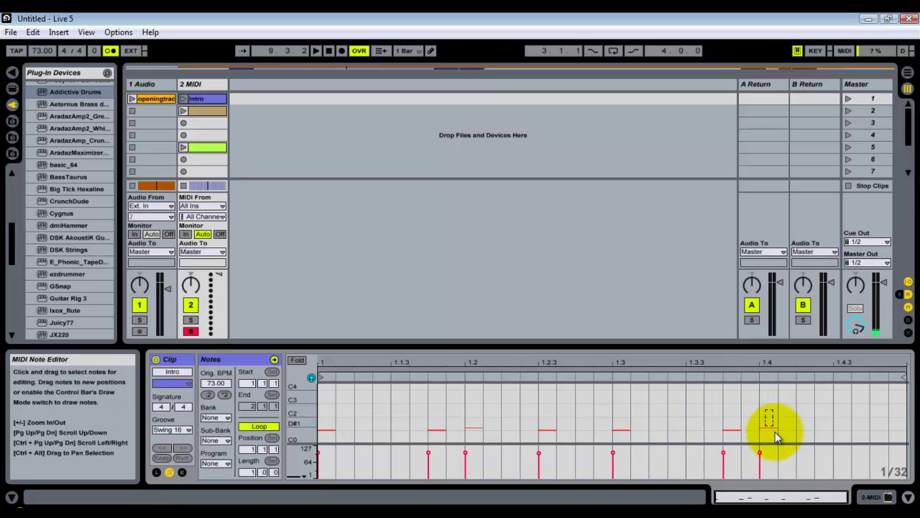
Step: Raise the velocity of the Intro clip's note at 1.4 to 127, drop it very low, and restore it to about 100
click(760, 454)
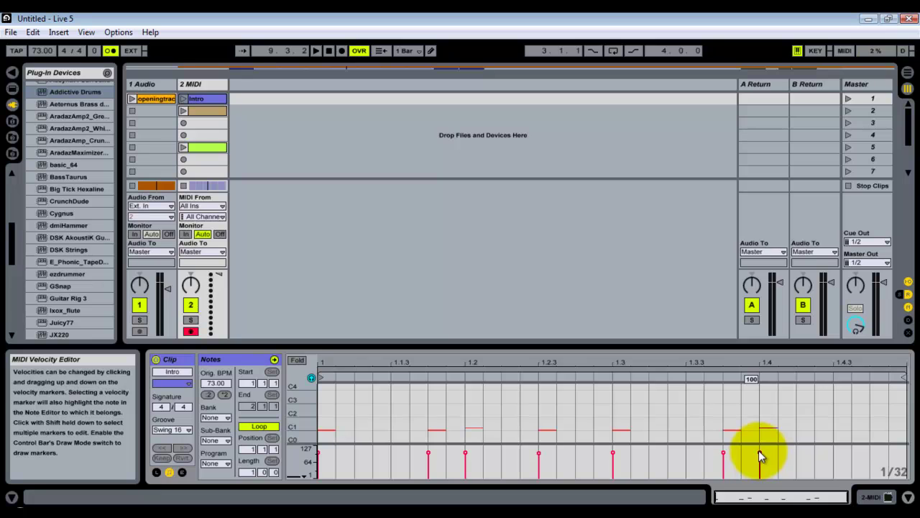
drag(759, 456, 760, 443)
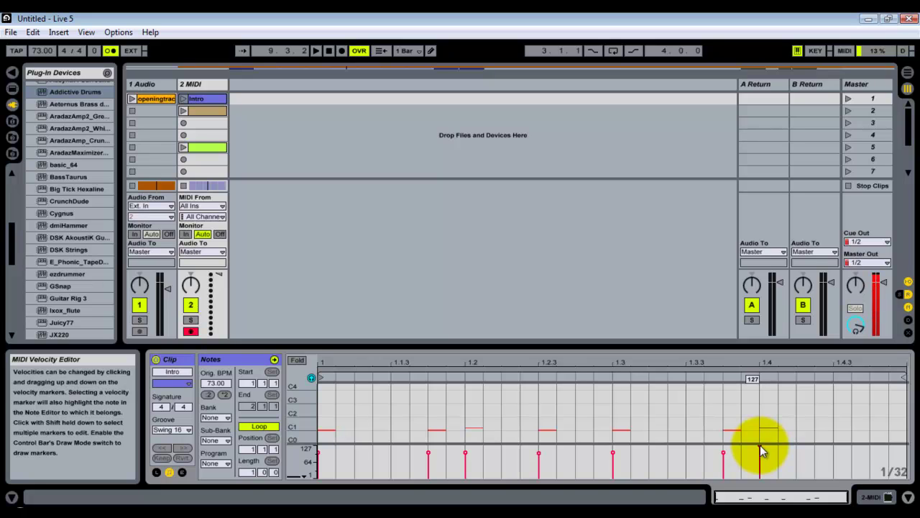
mouse_move(762, 452)
mouse_down()
mouse_move(762, 468)
mouse_move(761, 442)
mouse_move(759, 469)
mouse_up()
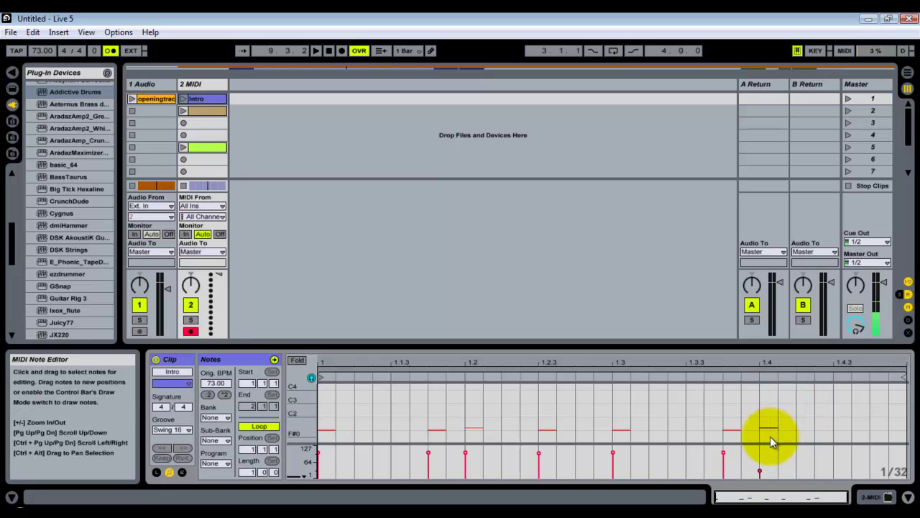
drag(759, 473, 762, 472)
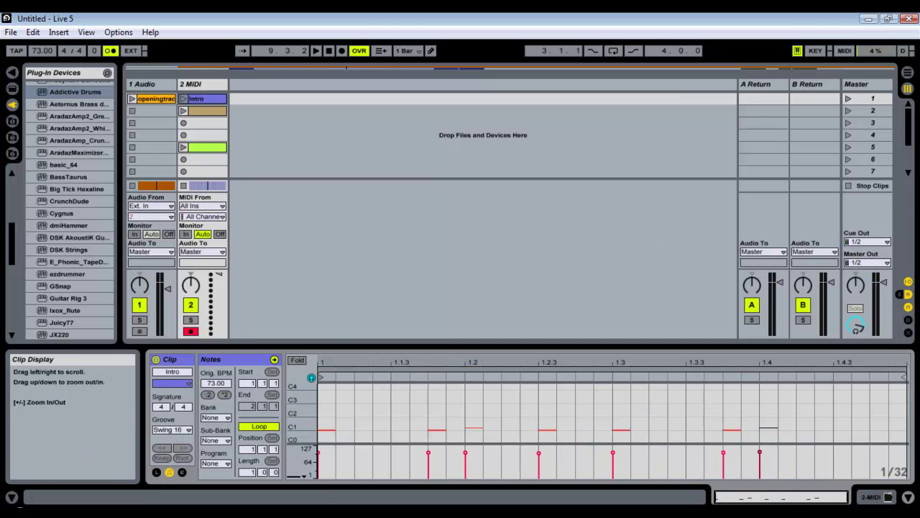
Step: Open the Intro clip spanning 5.1.1 to 13.1.1 in the Arrangement View and select its note at 1.2
click(907, 72)
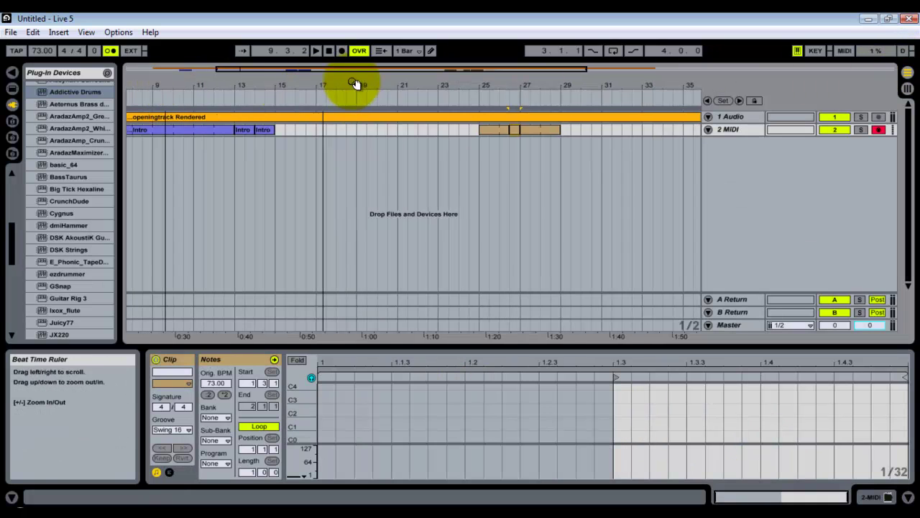
drag(356, 83, 254, 133)
click(273, 129)
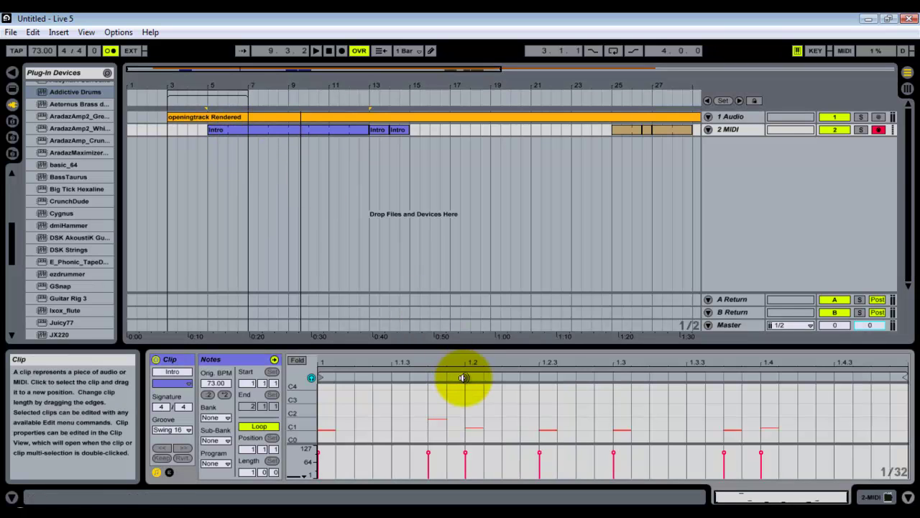
drag(463, 408, 502, 458)
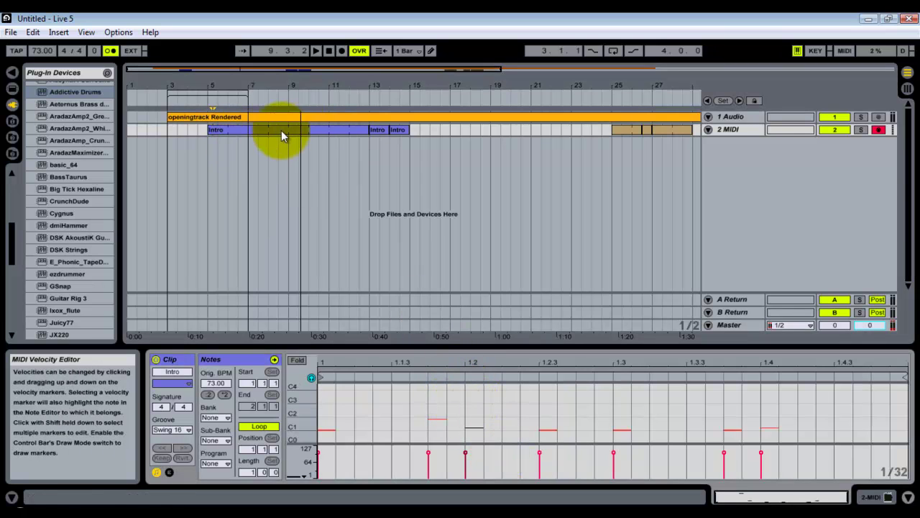
click(279, 130)
mouse_move(212, 130)
mouse_down()
mouse_move(155, 129)
mouse_move(214, 132)
mouse_up()
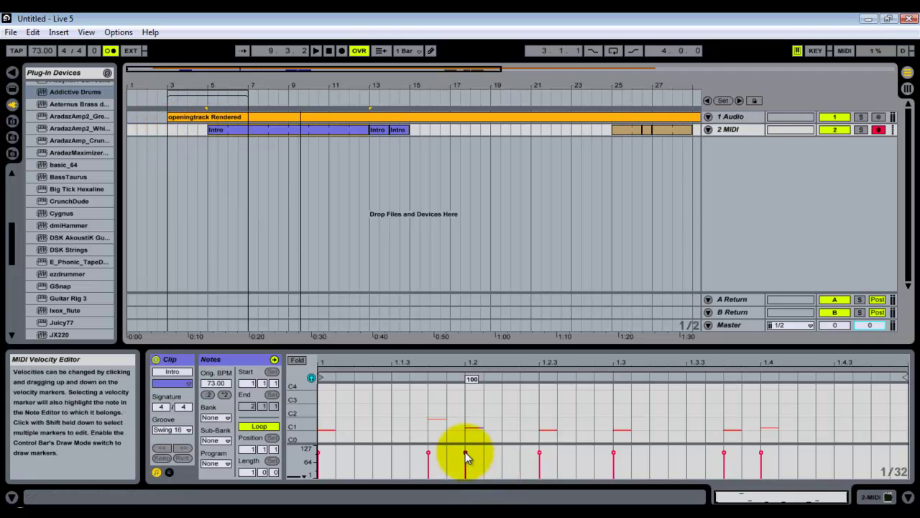
Step: Lower the velocity of the arrangement Intro clip's note at 1.2 well below that of the other notes
drag(465, 452, 465, 470)
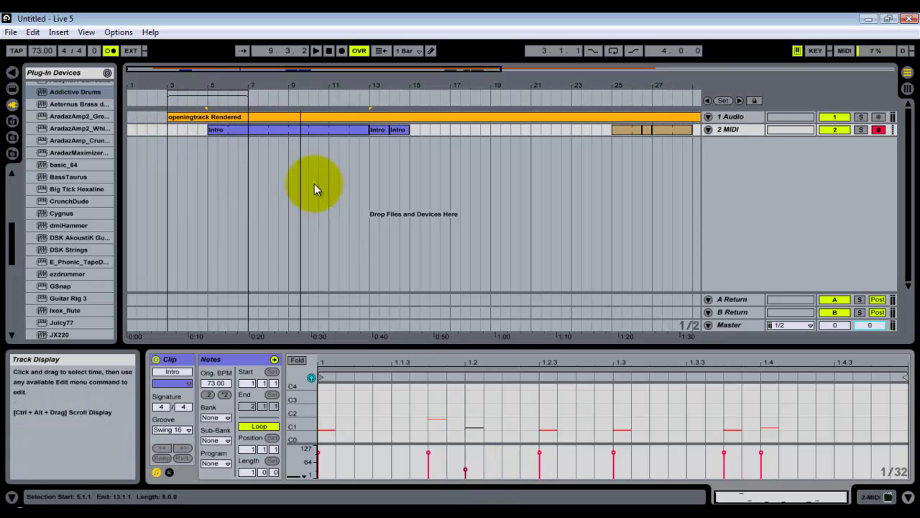
click(476, 428)
mouse_move(476, 444)
mouse_down()
mouse_move(474, 421)
mouse_move(478, 440)
mouse_up()
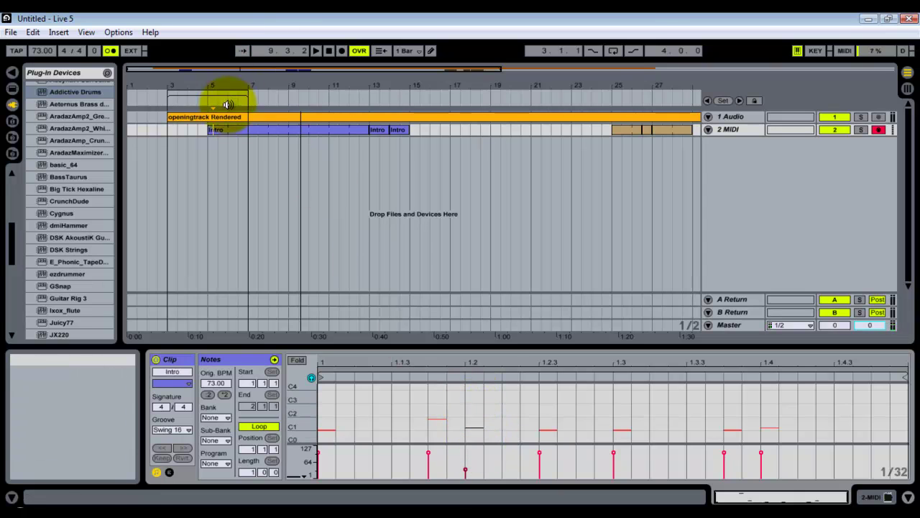
click(223, 131)
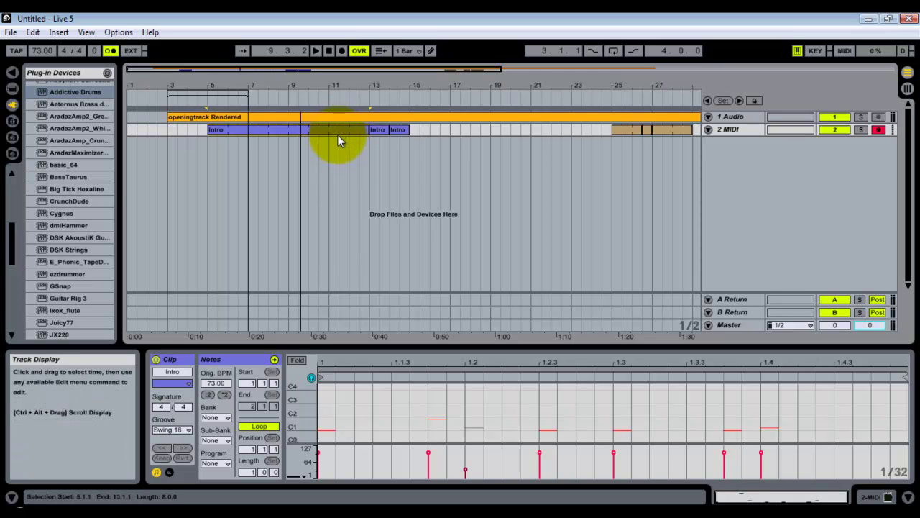
click(496, 420)
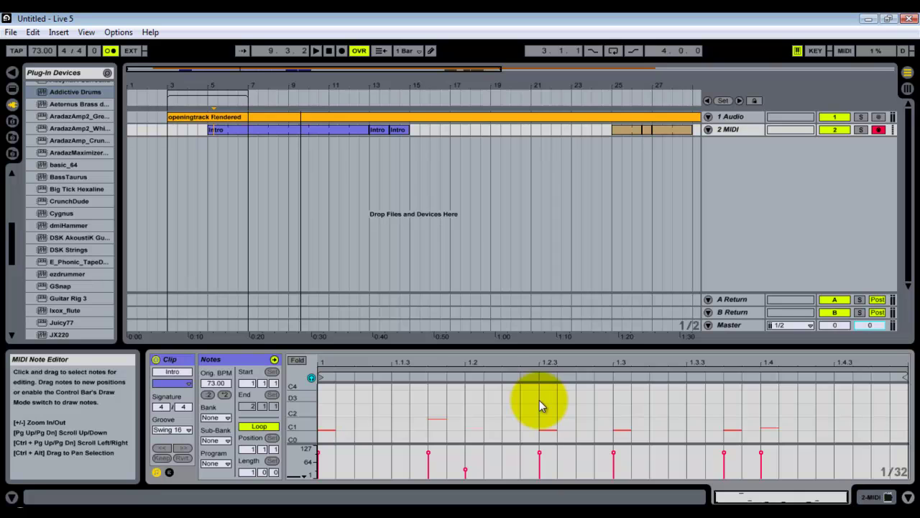
Step: Raise the notes at 1.2.3 and 1.3 to the 1.2 note's pitch, move the 1.3.4 note to 1.3.3 at that pitch, and lower the 1.1.4 note
click(546, 454)
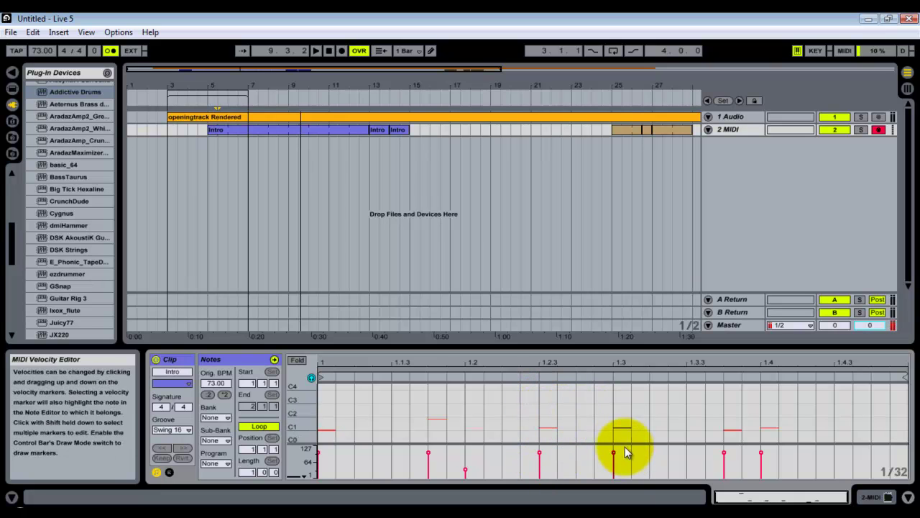
key(Left)
key(Left)
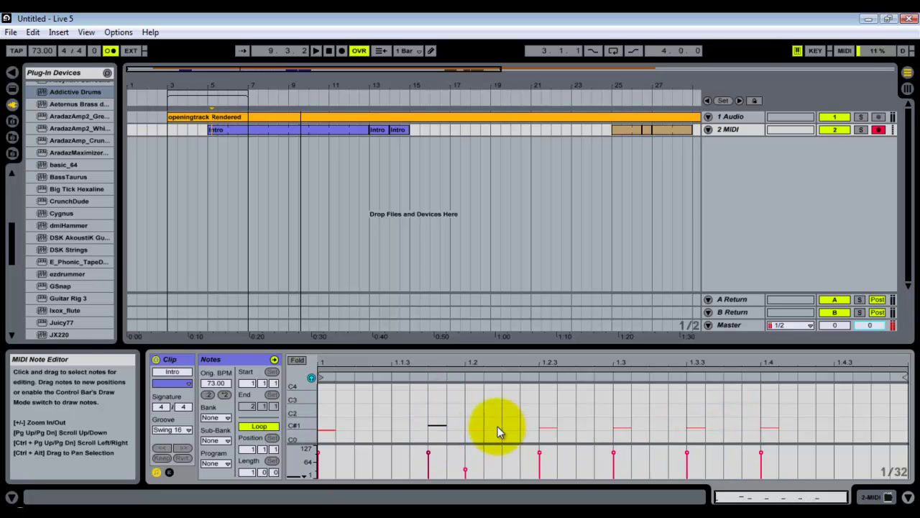
Step: Vary the repeated notes' velocities: 1.2 slightly above 100, 1.2.3 at 92, 1.3 at 97, and 1.3.3 slightly above 100
drag(466, 476, 467, 473)
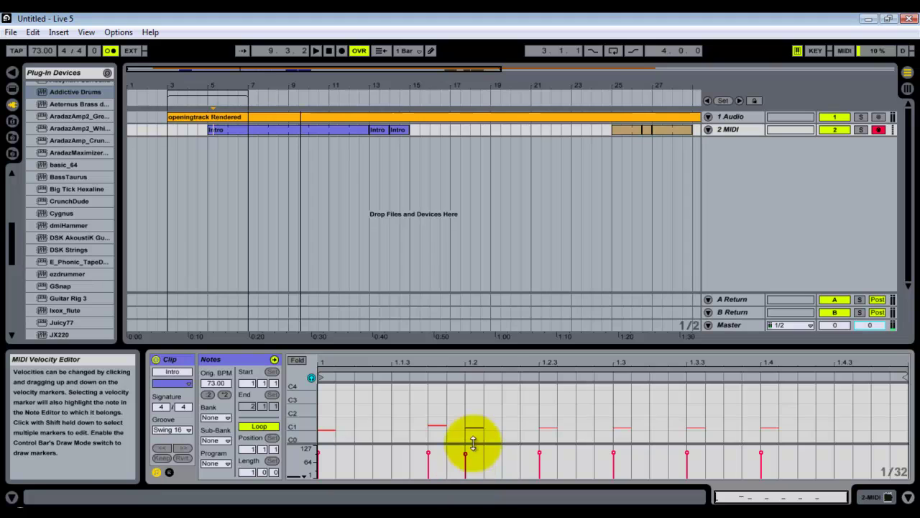
drag(475, 402, 727, 446)
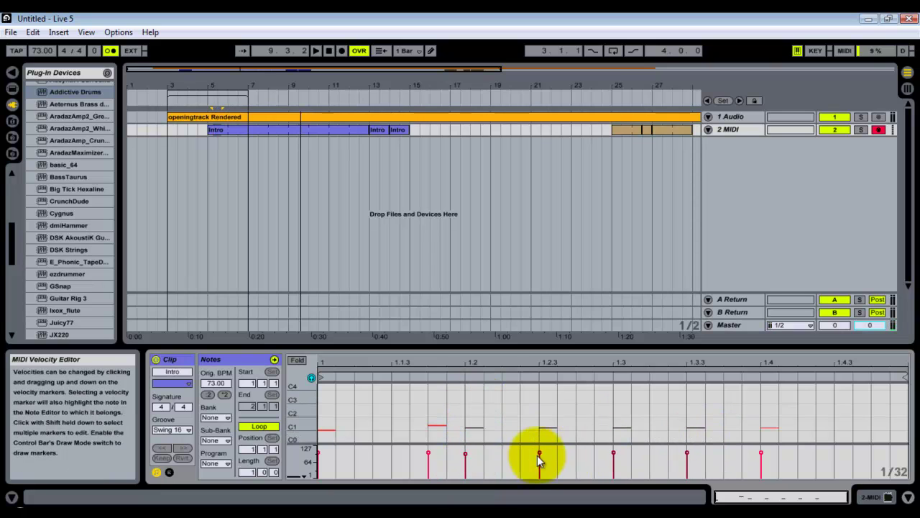
drag(465, 457, 466, 454)
click(539, 452)
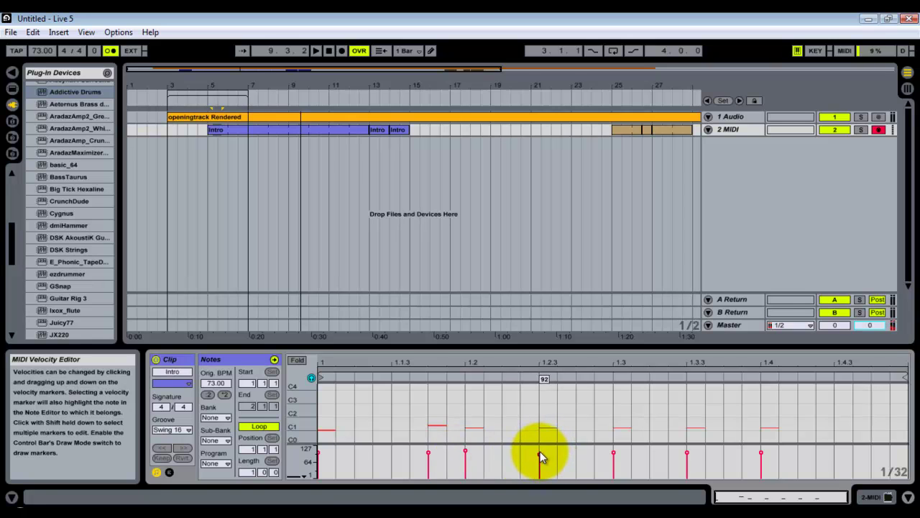
click(613, 455)
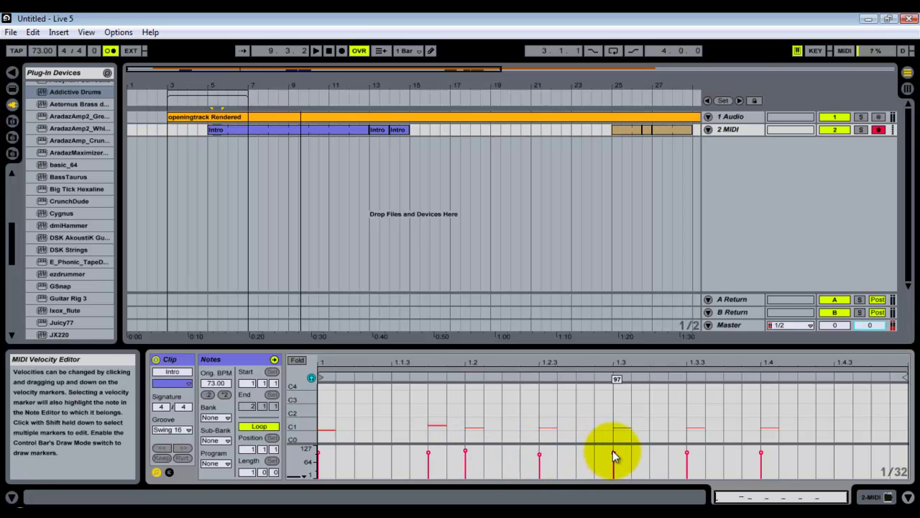
click(686, 454)
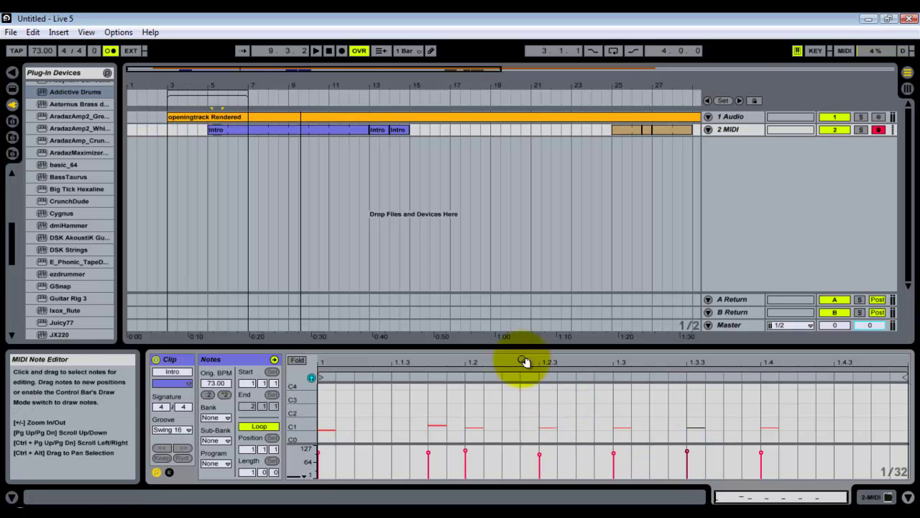
Step: Play the arrangement from the Intro clip at 5.1.1, solo the MIDI track, and stop playback
click(266, 132)
key(space)
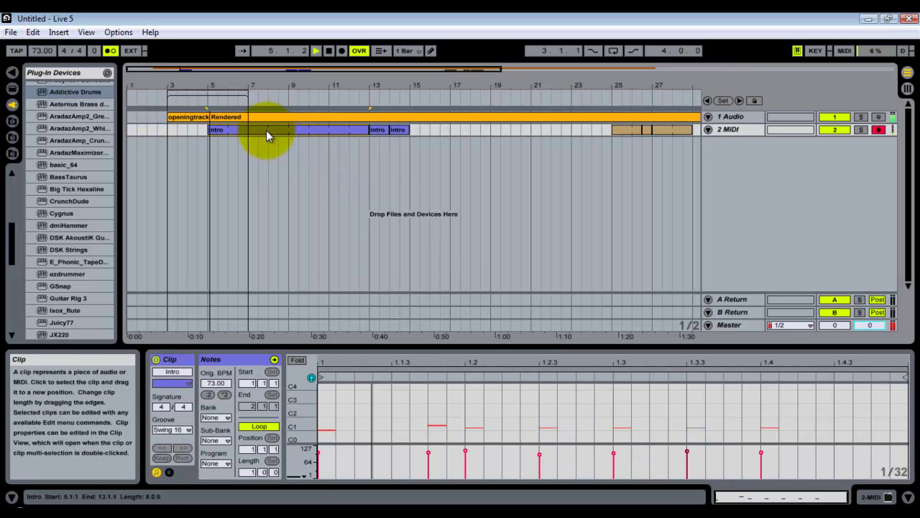
click(861, 130)
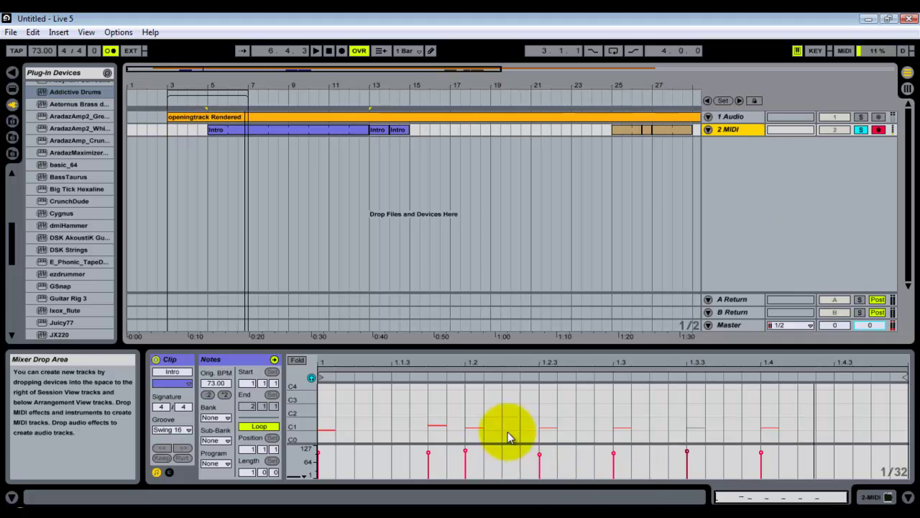
key(space)
click(546, 427)
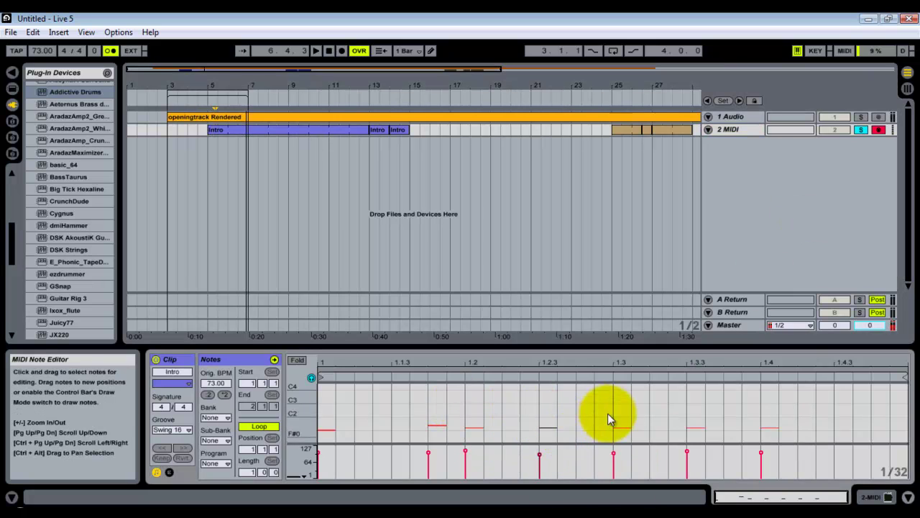
click(695, 428)
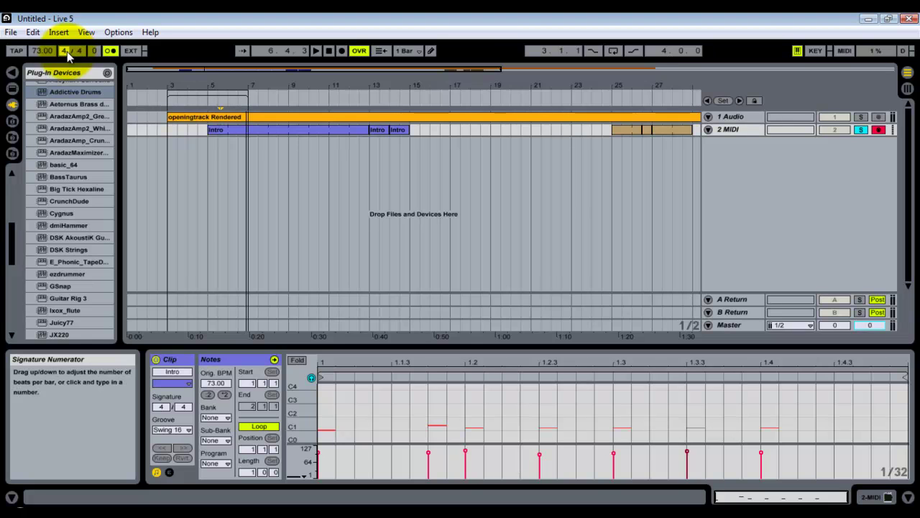
mouse_move(67, 52)
mouse_down()
mouse_move(70, 64)
mouse_move(69, 30)
mouse_up()
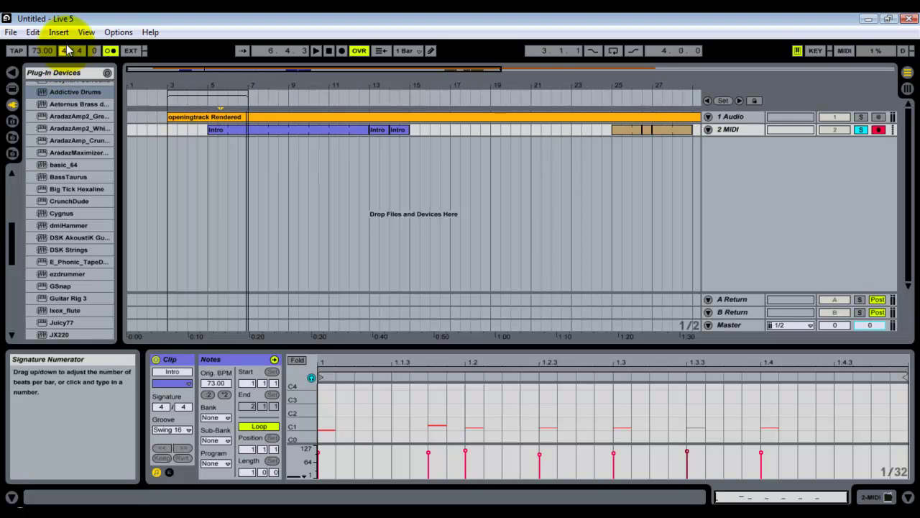
Step: Return to the Session View, show the MIDI track's devices, and open and close the Addictive Drums plug-in window
click(908, 88)
double_click(193, 84)
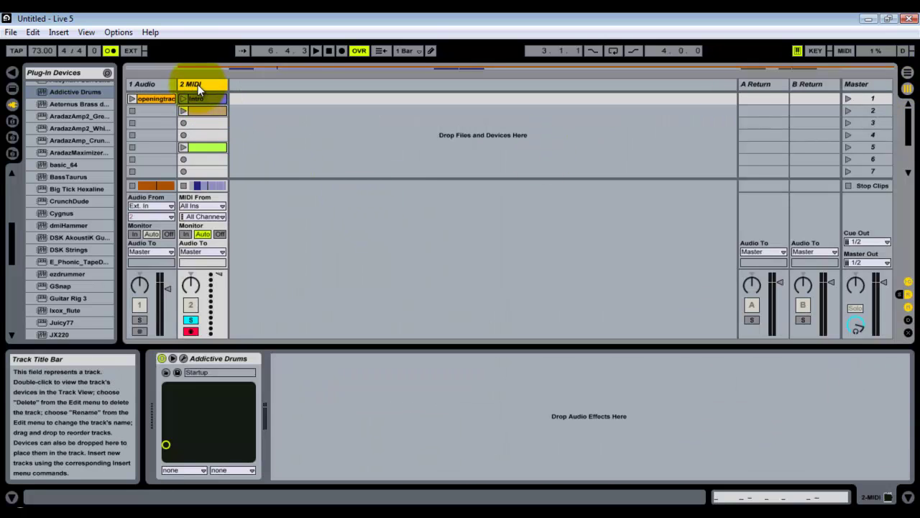
click(184, 358)
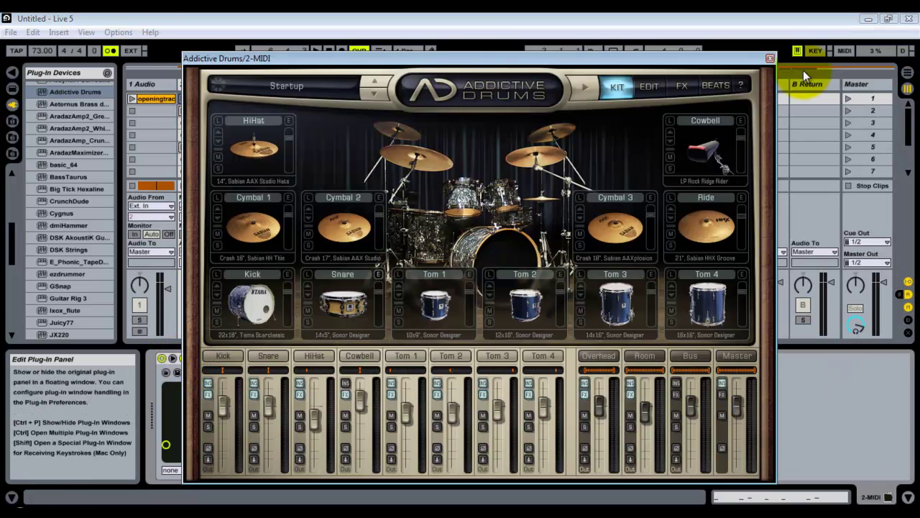
click(770, 59)
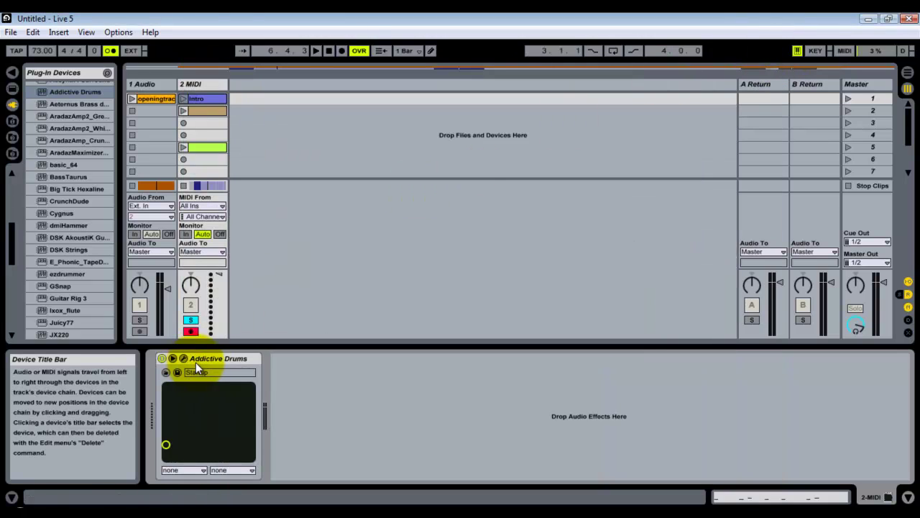
Step: Reopen the Addictive Drums plug-in window from the MIDI track's device and move it slightly higher on the screen
click(202, 85)
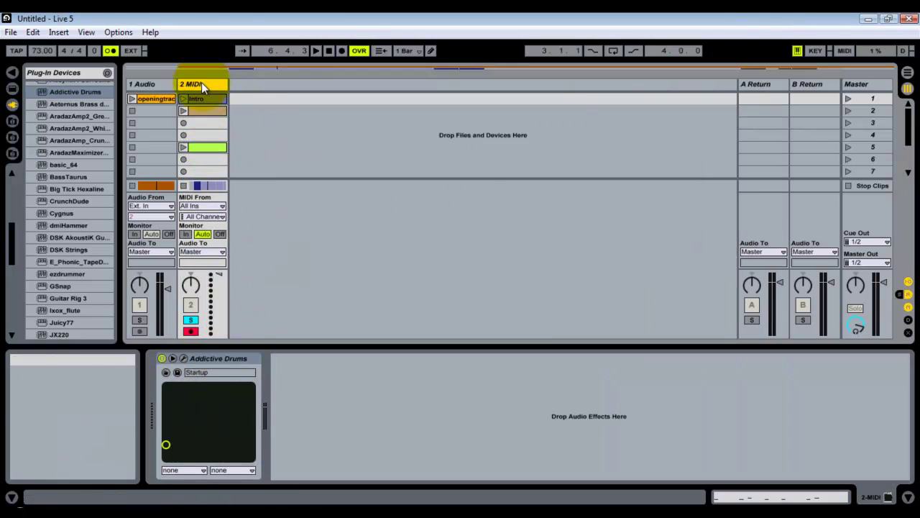
click(224, 361)
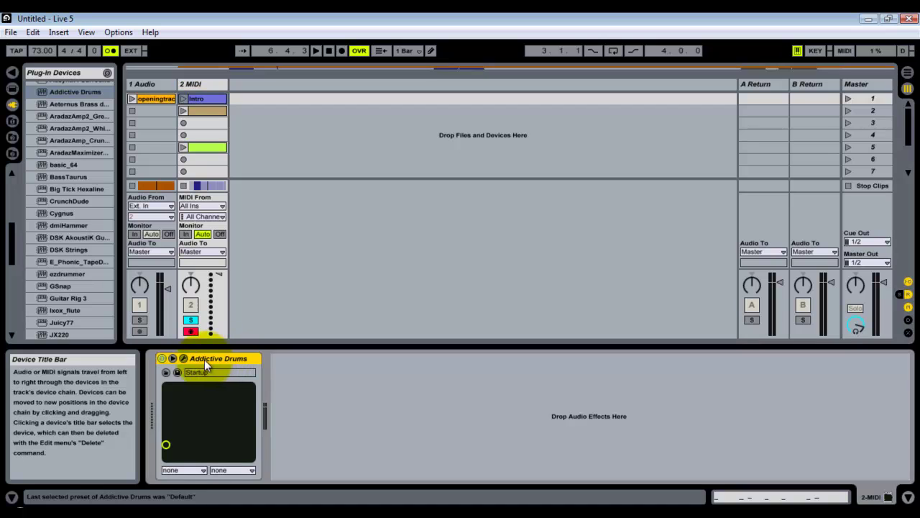
click(184, 357)
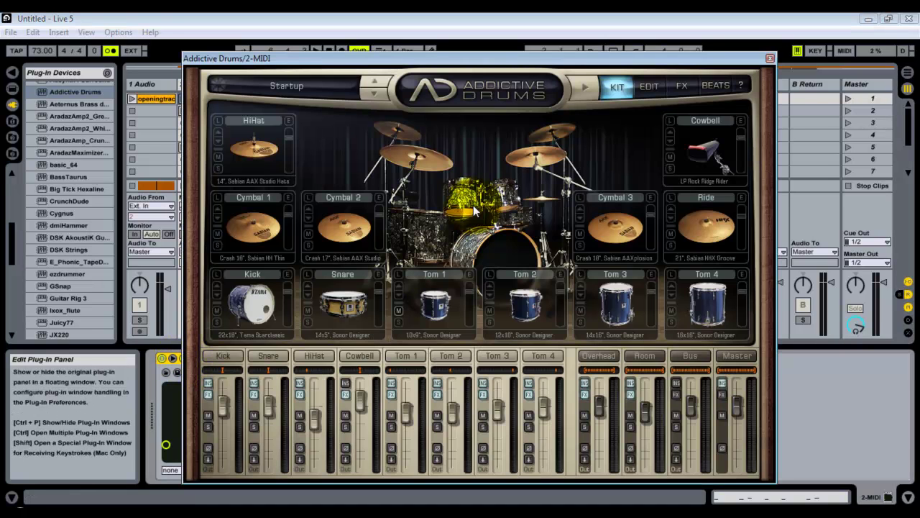
drag(479, 63, 472, 55)
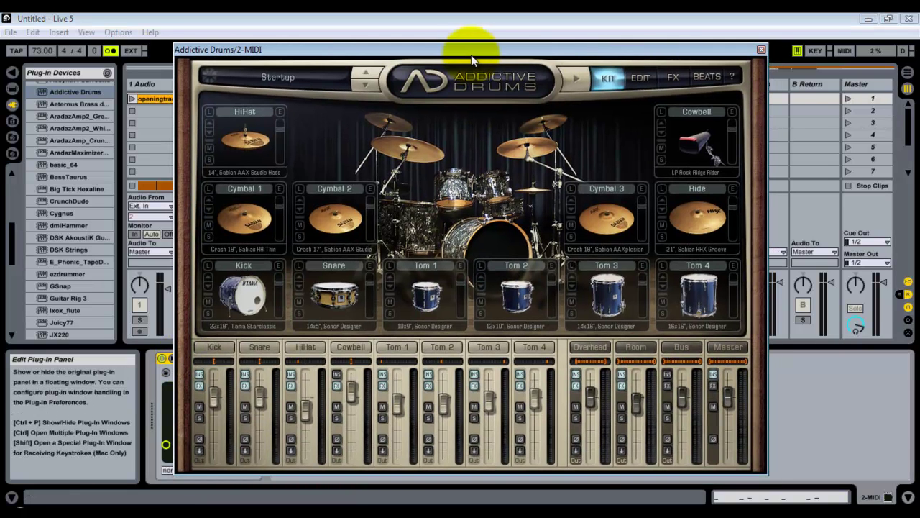
Step: Expand the Addictive Drums device's parameters on the MIDI track, close the plug-in window, and look over the parameters
drag(387, 51, 526, 57)
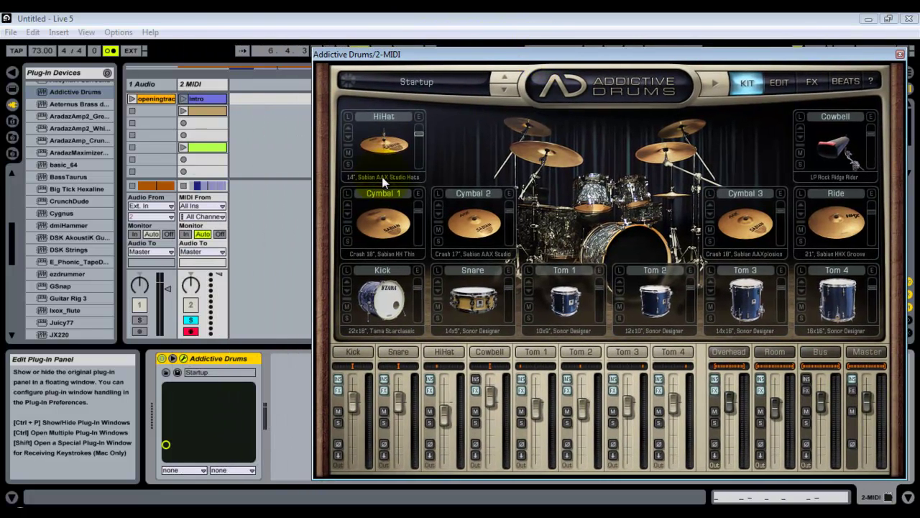
click(172, 358)
drag(655, 44, 483, 39)
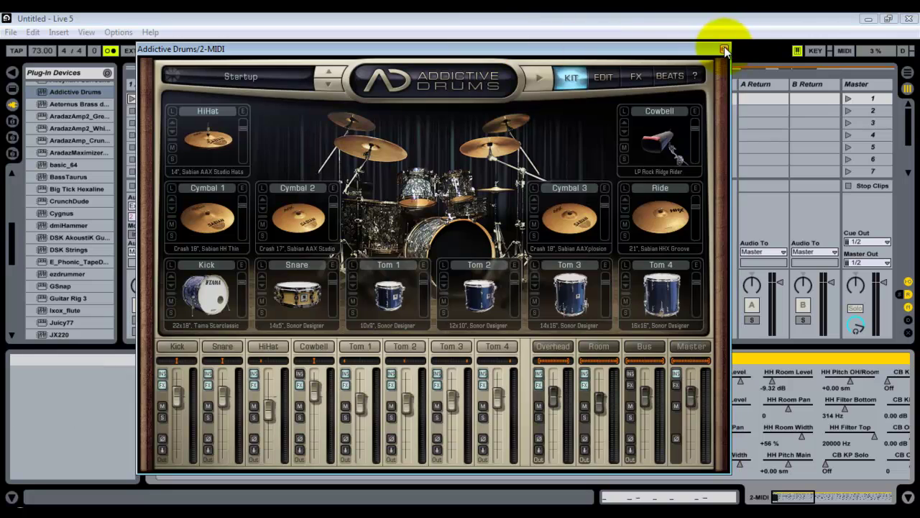
click(728, 49)
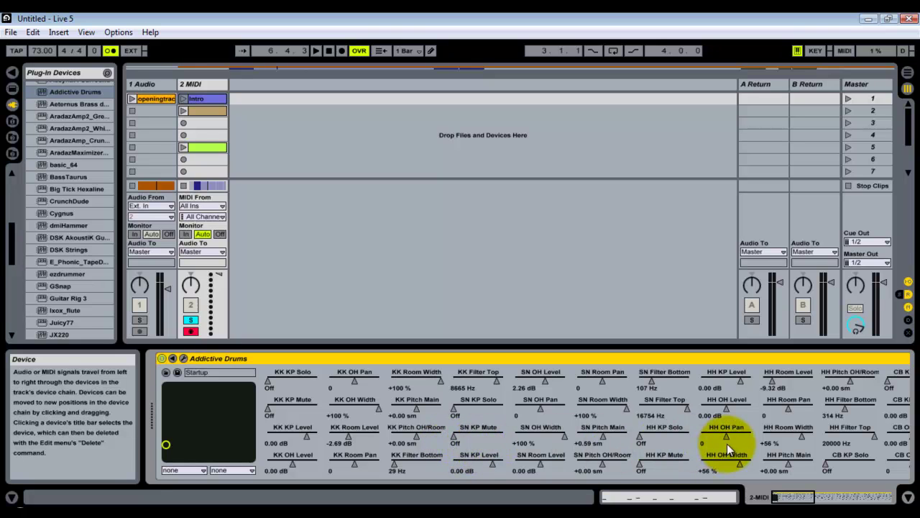
drag(810, 494, 891, 496)
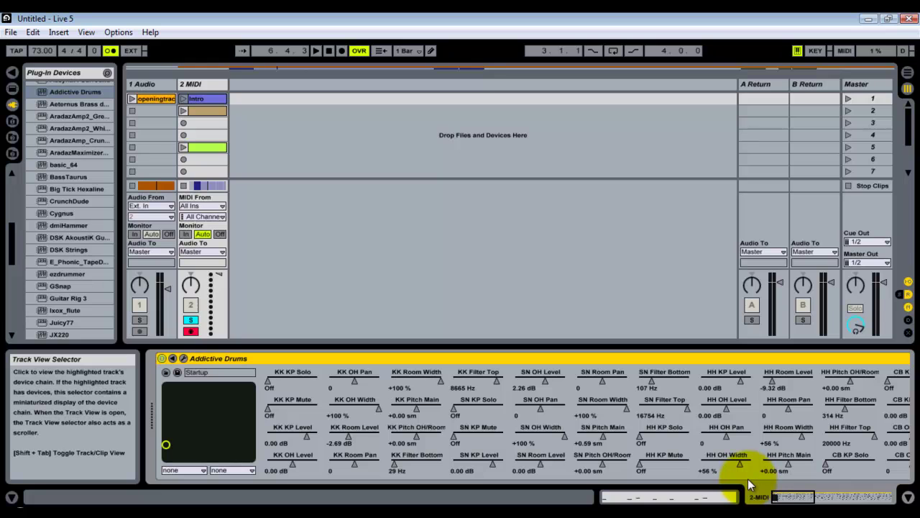
Step: Reopen the Addictive Drums plug-in window, show its Edit page, and reposition the window slightly lower on the screen
click(184, 358)
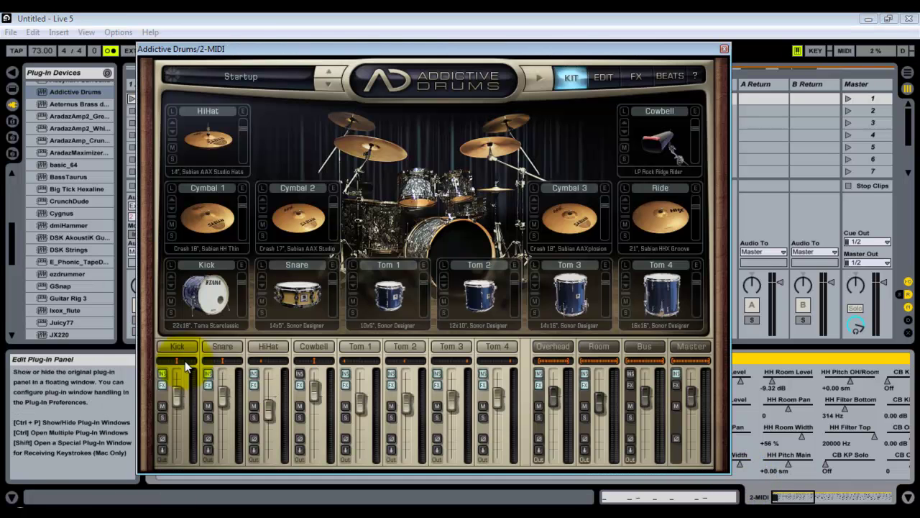
click(604, 78)
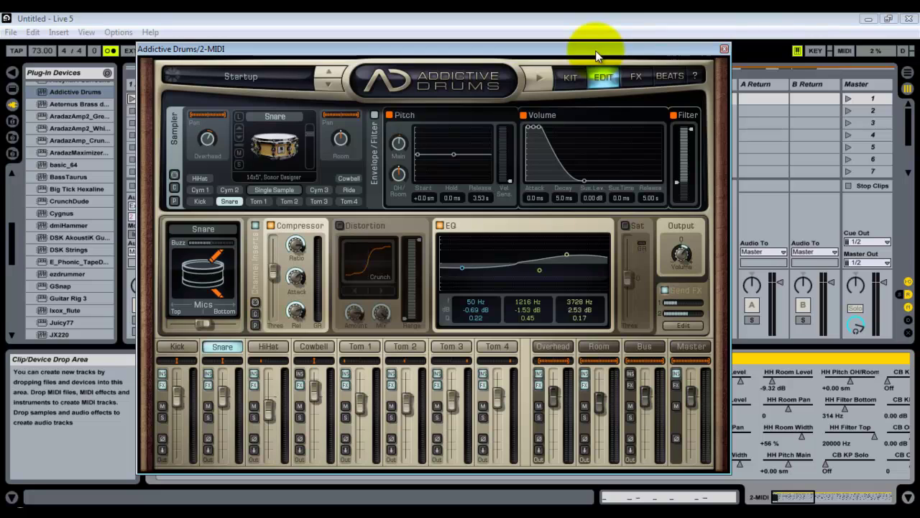
drag(595, 55, 627, 58)
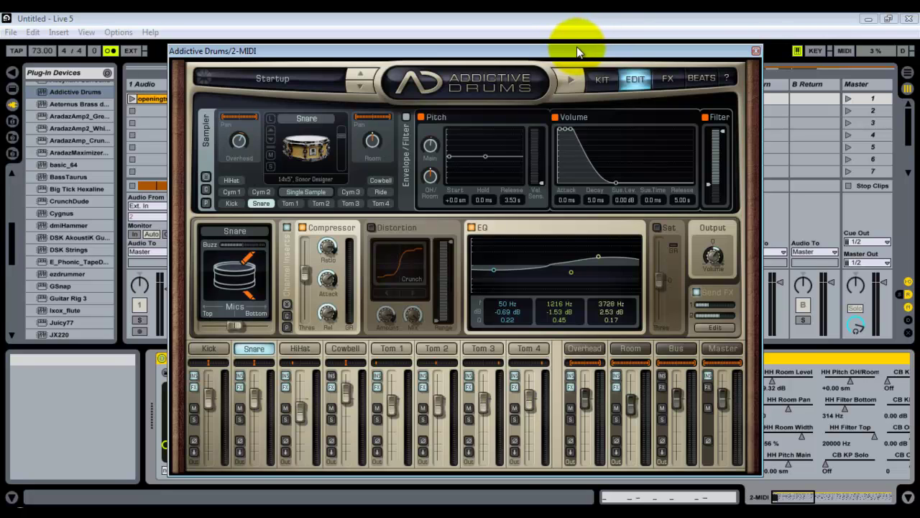
mouse_move(576, 47)
mouse_down()
mouse_move(568, 45)
mouse_move(575, 60)
mouse_up()
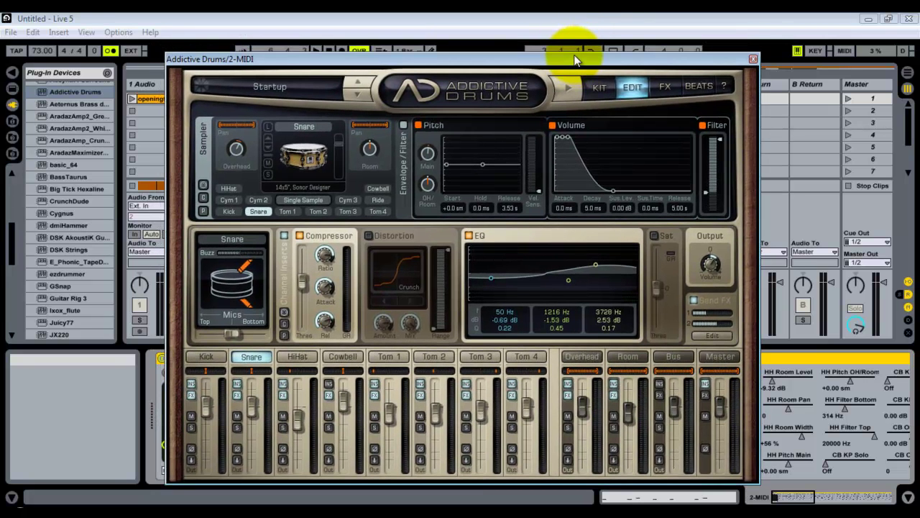